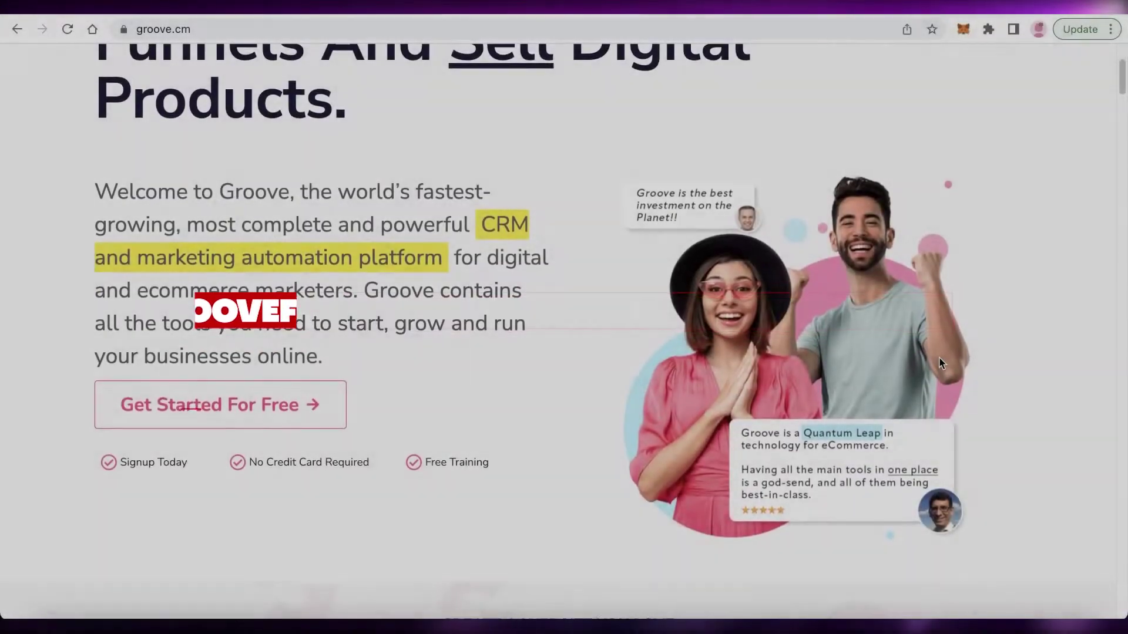
{"action": "scroll", "coordinate": [939, 357], "scroll_direction": "up", "scroll_amount": 1}
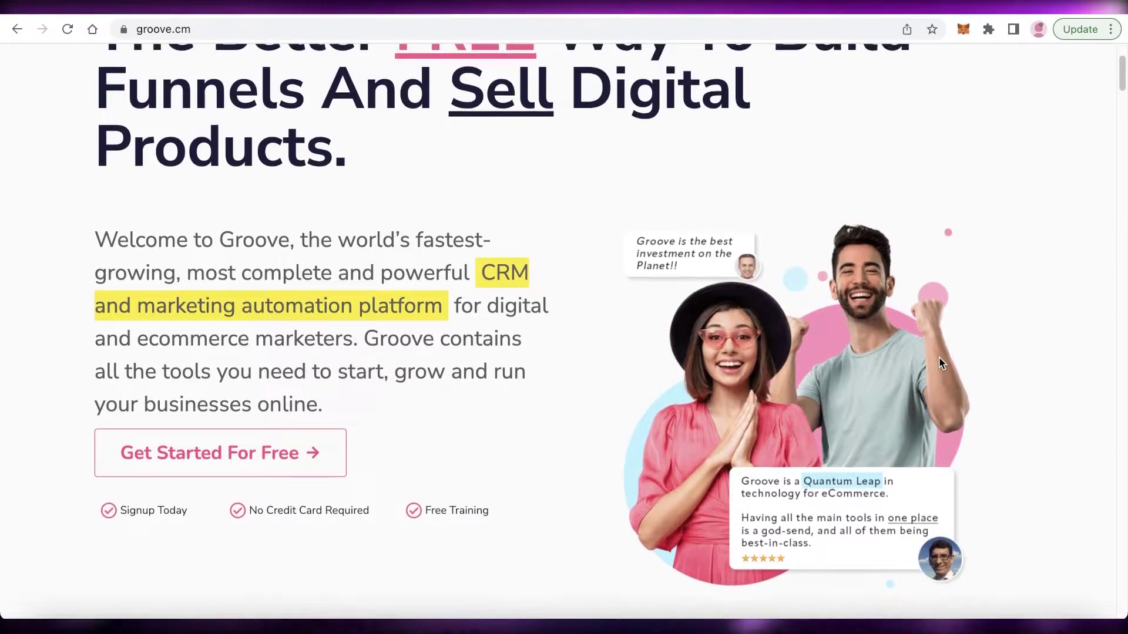
{"action": "scroll", "coordinate": [939, 357], "scroll_direction": "up", "scroll_amount": 2}
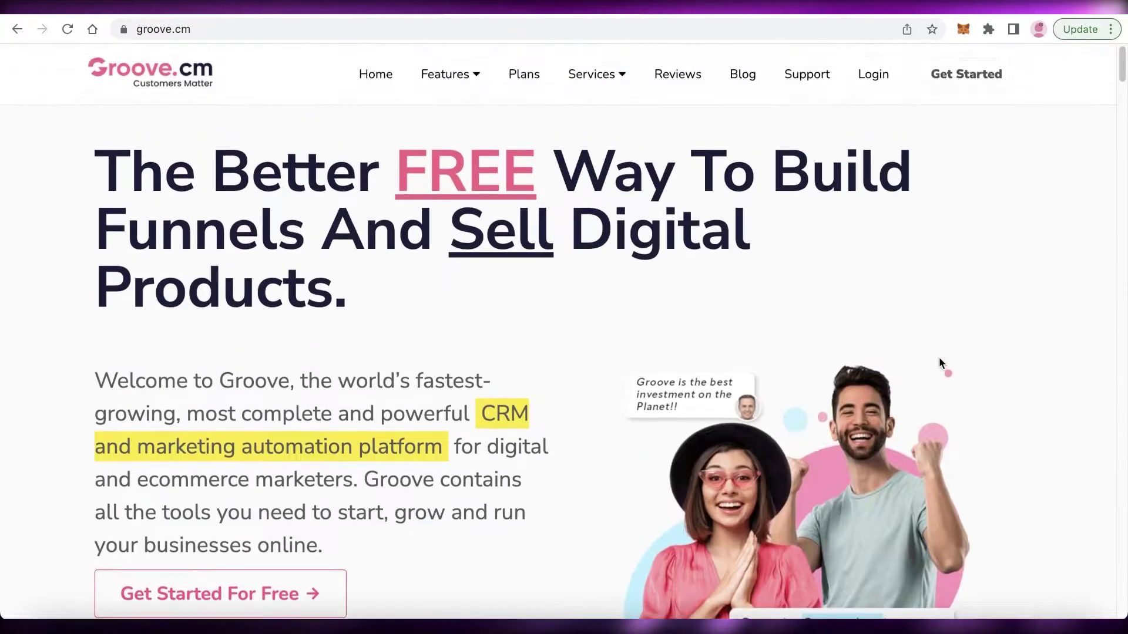
{"action": "scroll", "coordinate": [939, 357], "scroll_direction": "down", "scroll_amount": 5}
{"action": "scroll", "coordinate": [939, 356], "scroll_direction": "down", "scroll_amount": 1}
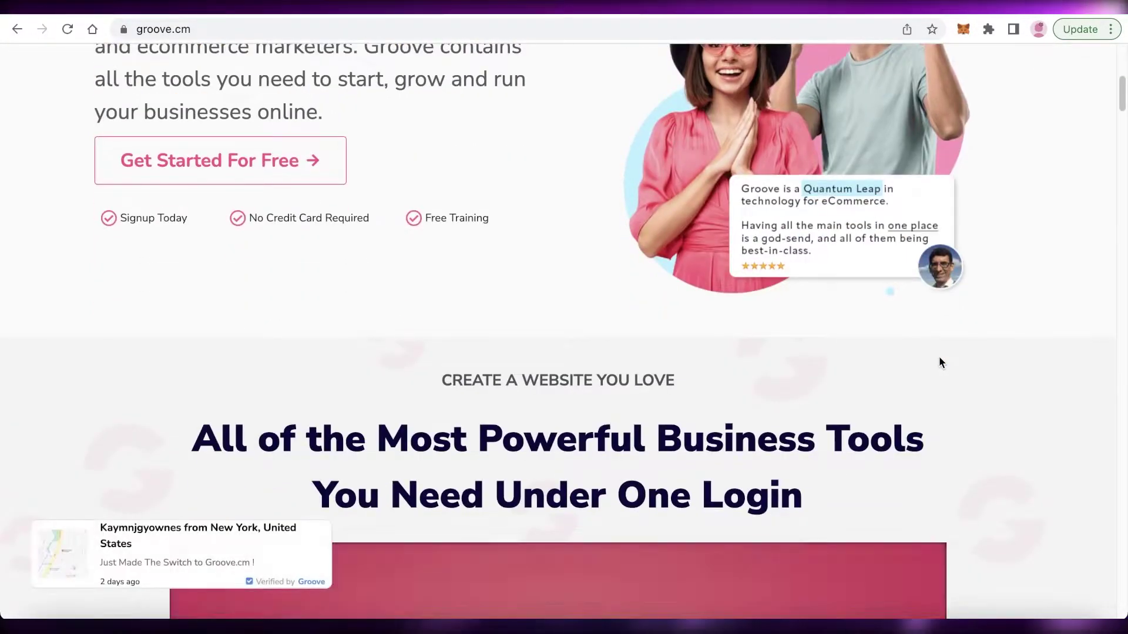
{"action": "scroll", "coordinate": [939, 356], "scroll_direction": "down", "scroll_amount": 3}
{"action": "scroll", "coordinate": [939, 356], "scroll_direction": "down", "scroll_amount": 4}
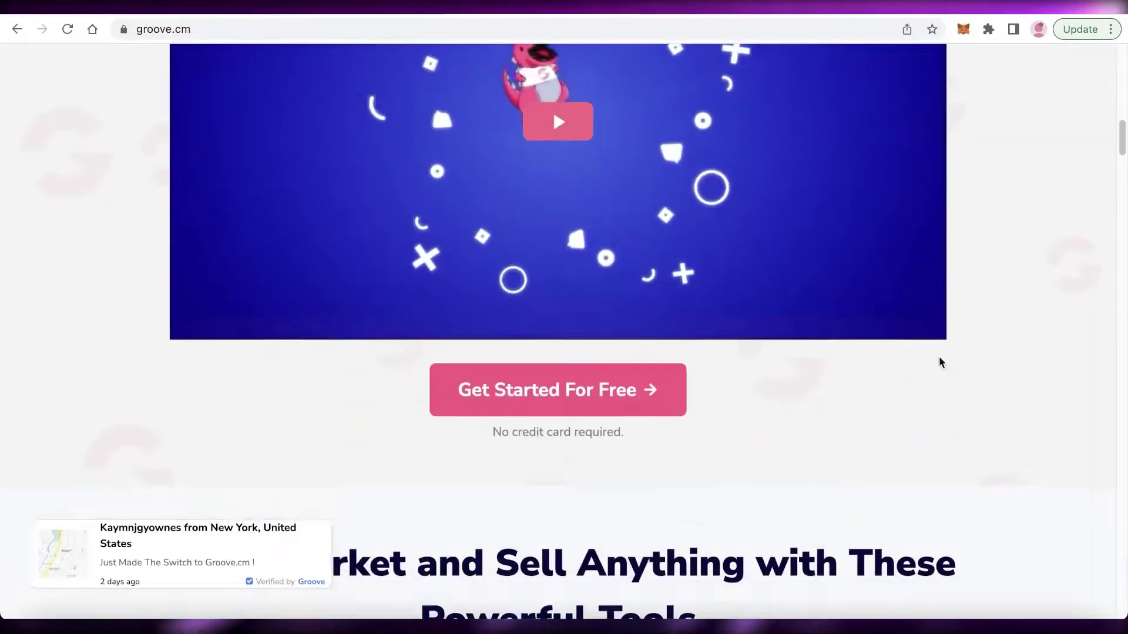
{"action": "scroll", "coordinate": [939, 356], "scroll_direction": "down", "scroll_amount": 2}
{"action": "scroll", "coordinate": [939, 357], "scroll_direction": "down", "scroll_amount": 3}
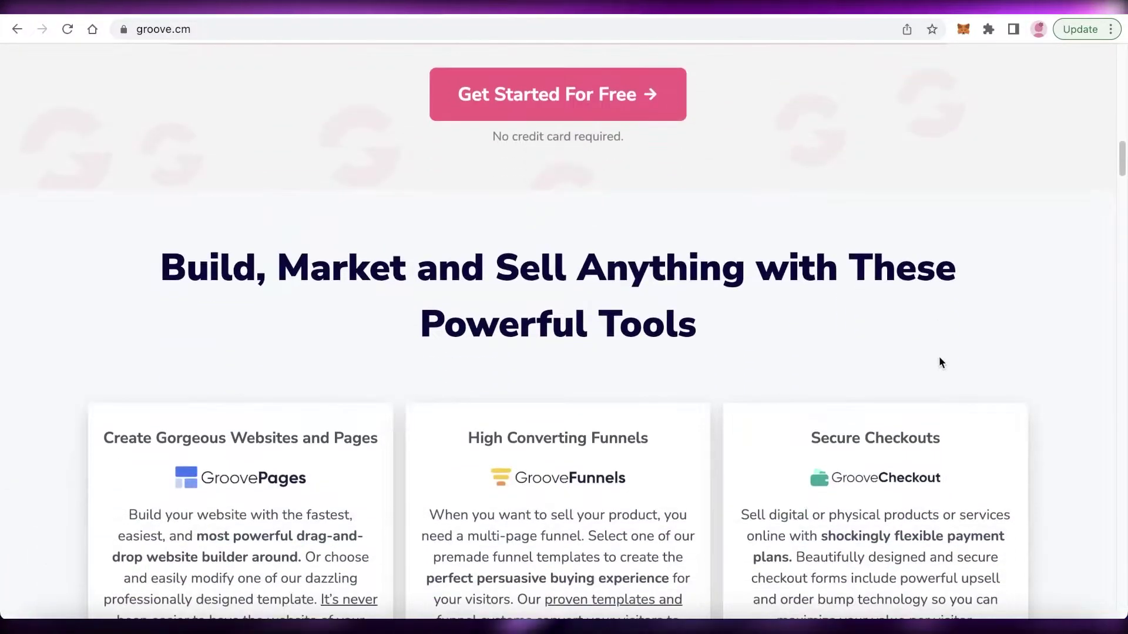
{"action": "scroll", "coordinate": [938, 356], "scroll_direction": "up", "scroll_amount": 5}
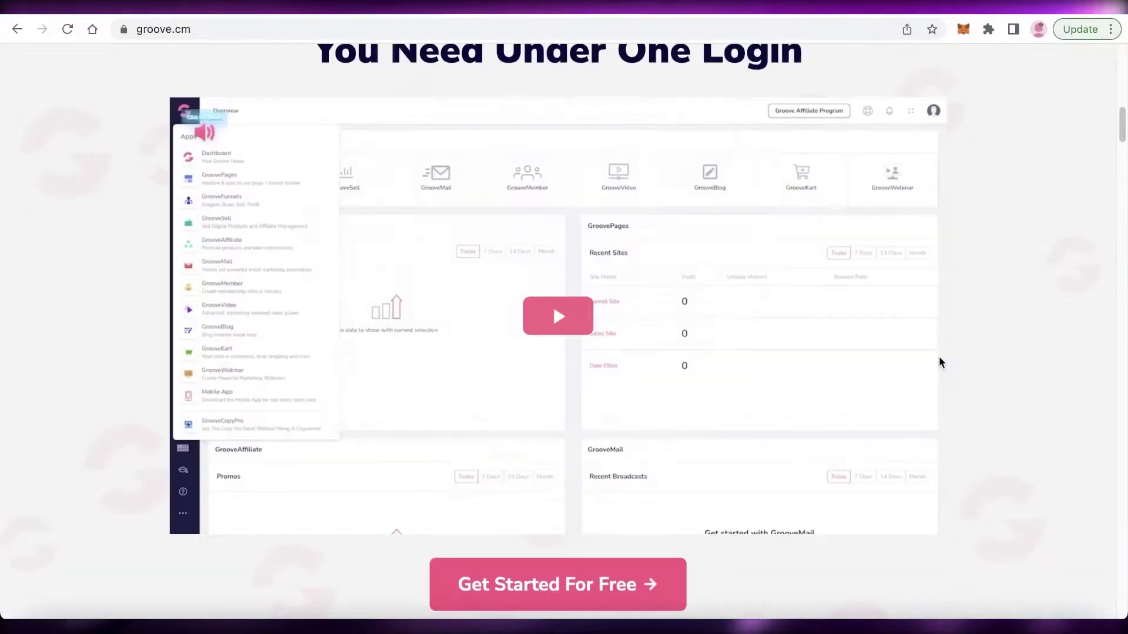
{"action": "scroll", "coordinate": [939, 356], "scroll_direction": "up", "scroll_amount": 5}
{"action": "scroll", "coordinate": [939, 356], "scroll_direction": "up", "scroll_amount": 3}
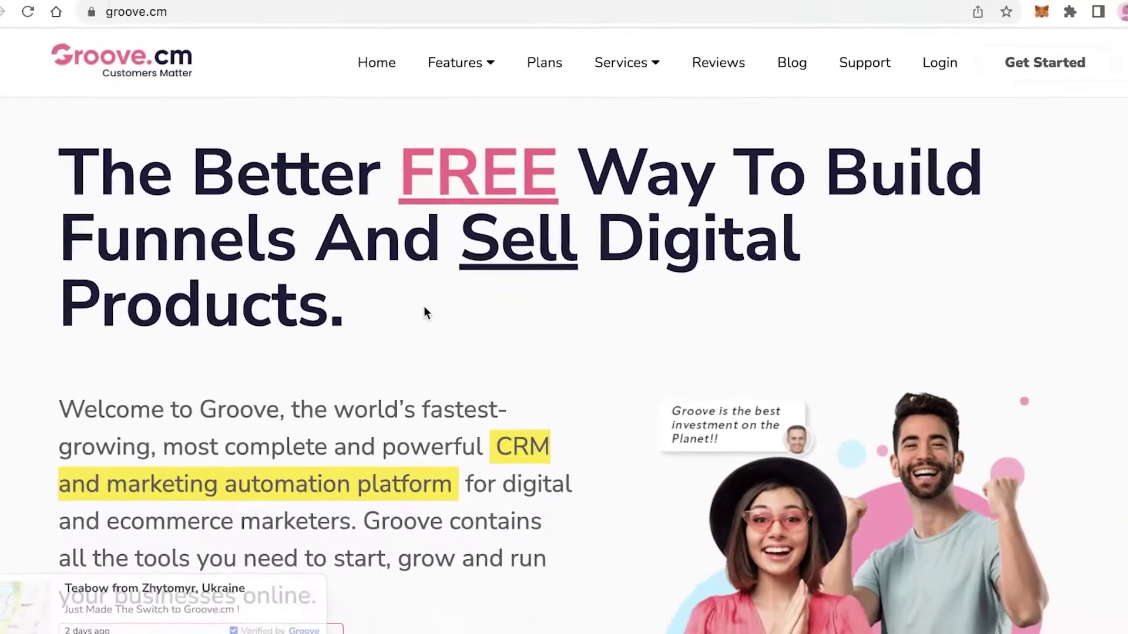
{"action": "scroll", "coordinate": [417, 284], "scroll_direction": "down", "scroll_amount": 4}
{"action": "scroll", "coordinate": [417, 284], "scroll_direction": "up", "scroll_amount": 3}
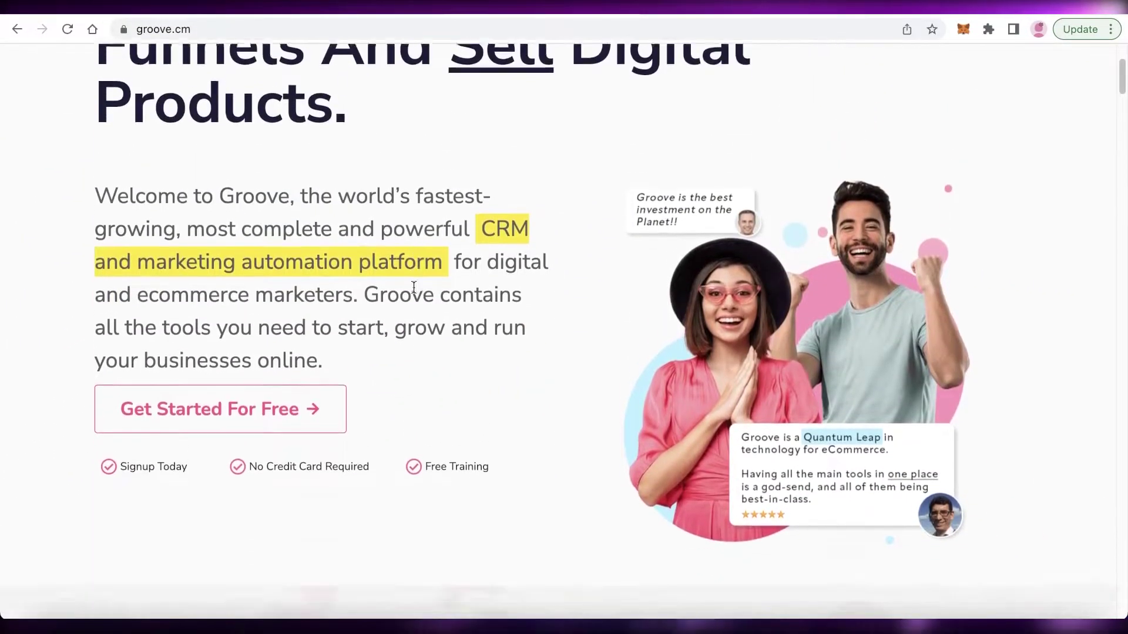
{"action": "scroll", "coordinate": [416, 285], "scroll_direction": "up", "scroll_amount": 1}
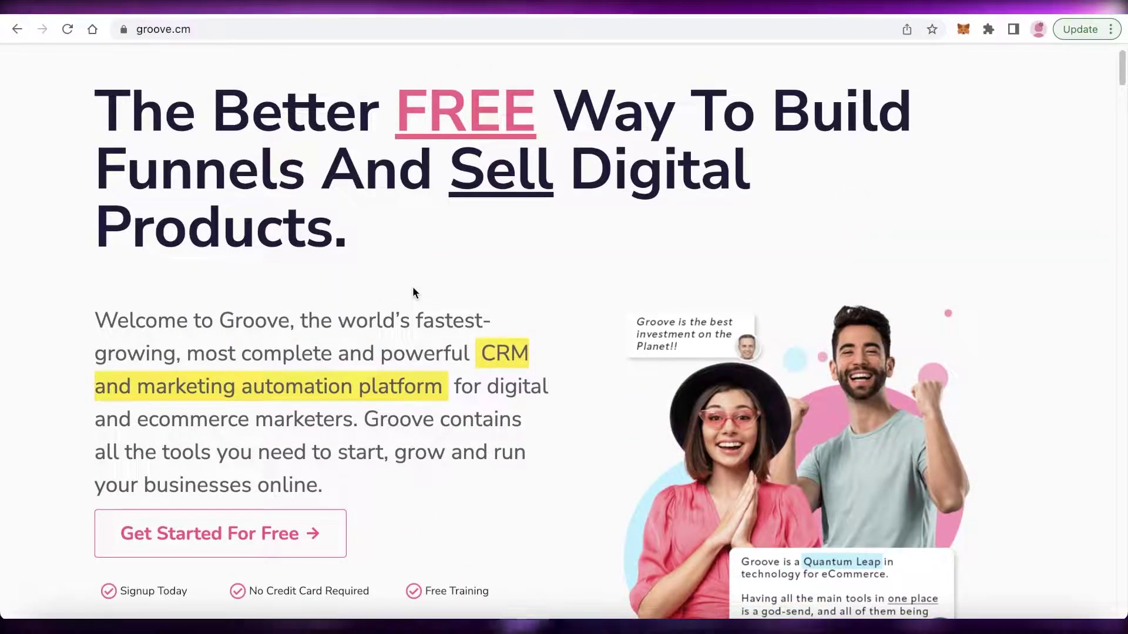
{"action": "scroll", "coordinate": [413, 287], "scroll_direction": "down", "scroll_amount": 2}
{"action": "scroll", "coordinate": [412, 287], "scroll_direction": "down", "scroll_amount": 3}
{"action": "scroll", "coordinate": [413, 286], "scroll_direction": "down", "scroll_amount": 5}
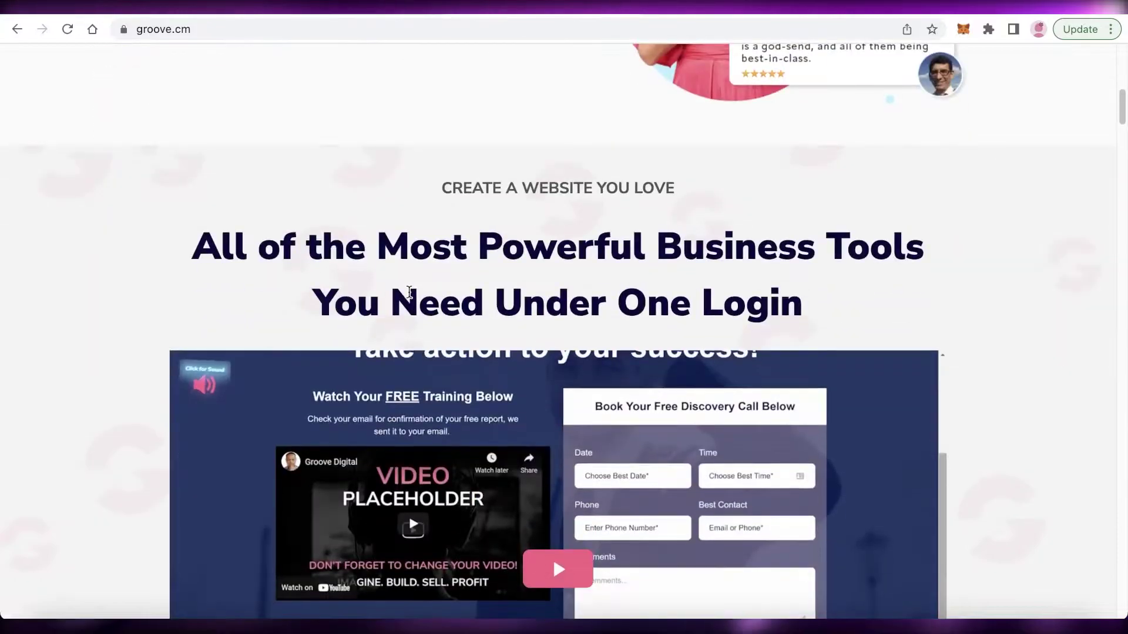
{"action": "scroll", "coordinate": [409, 292], "scroll_direction": "down", "scroll_amount": 5}
{"action": "scroll", "coordinate": [408, 292], "scroll_direction": "up", "scroll_amount": 5}
{"action": "scroll", "coordinate": [410, 291], "scroll_direction": "down", "scroll_amount": 6}
{"action": "scroll", "coordinate": [409, 292], "scroll_direction": "down", "scroll_amount": 4}
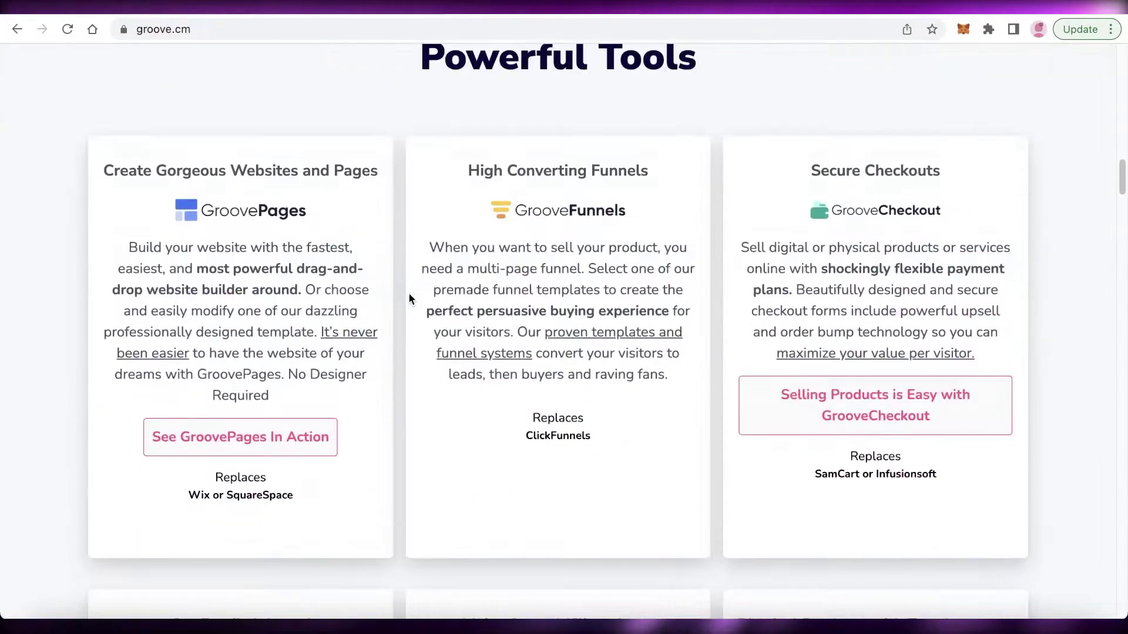
{"action": "scroll", "coordinate": [406, 297], "scroll_direction": "down", "scroll_amount": 3}
{"action": "scroll", "coordinate": [406, 297], "scroll_direction": "down", "scroll_amount": 5}
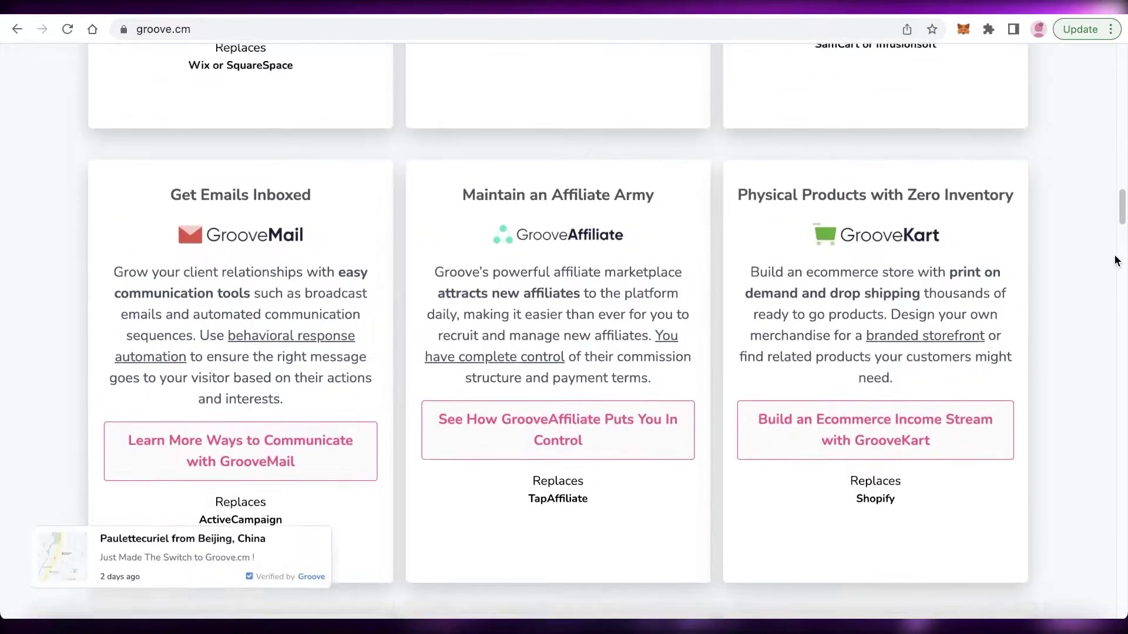
{"action": "scroll", "coordinate": [1115, 261], "scroll_direction": "up", "scroll_amount": 5}
{"action": "scroll", "coordinate": [1115, 262], "scroll_direction": "down", "scroll_amount": 1}
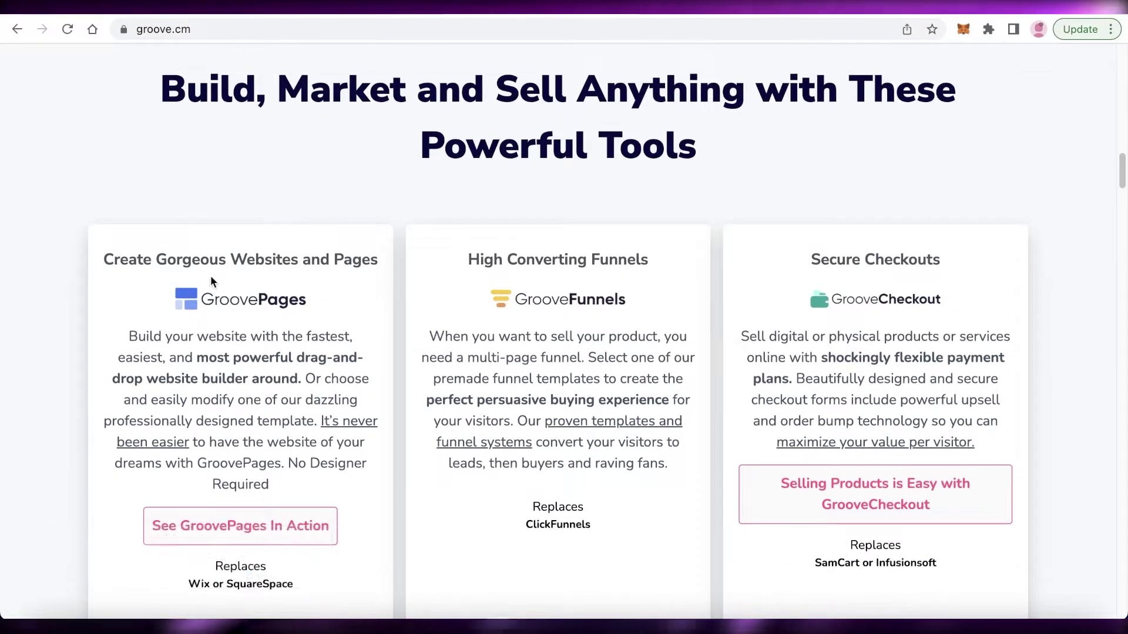
{"action": "scroll", "coordinate": [669, 290], "scroll_direction": "down", "scroll_amount": 4}
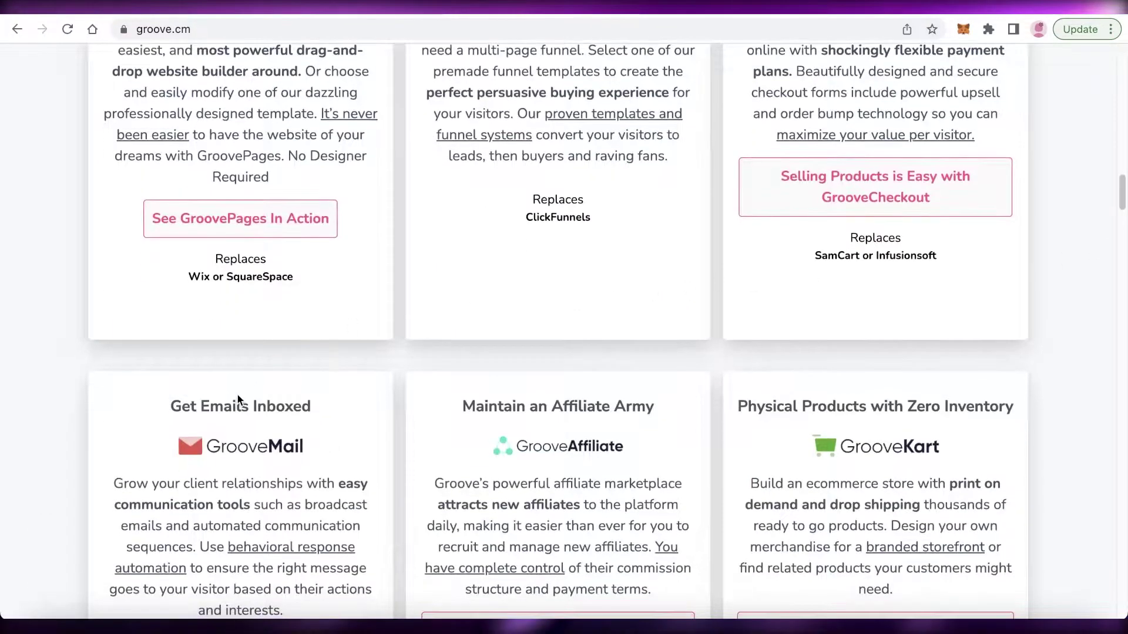
{"action": "scroll", "coordinate": [646, 441], "scroll_direction": "down", "scroll_amount": 4}
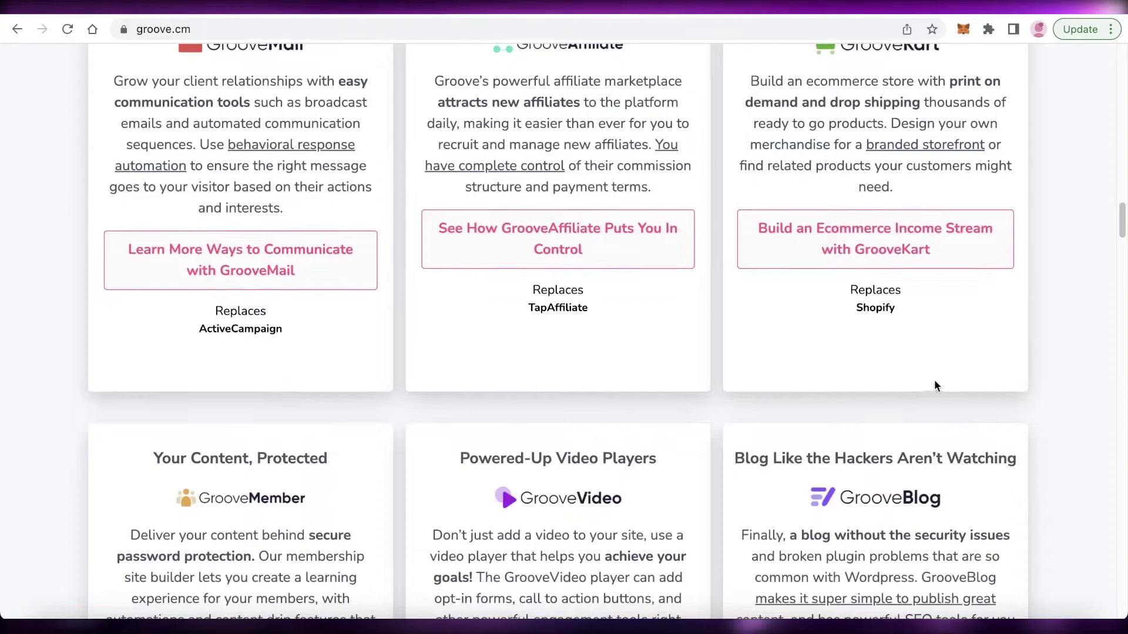
{"action": "scroll", "coordinate": [934, 380], "scroll_direction": "down", "scroll_amount": 4}
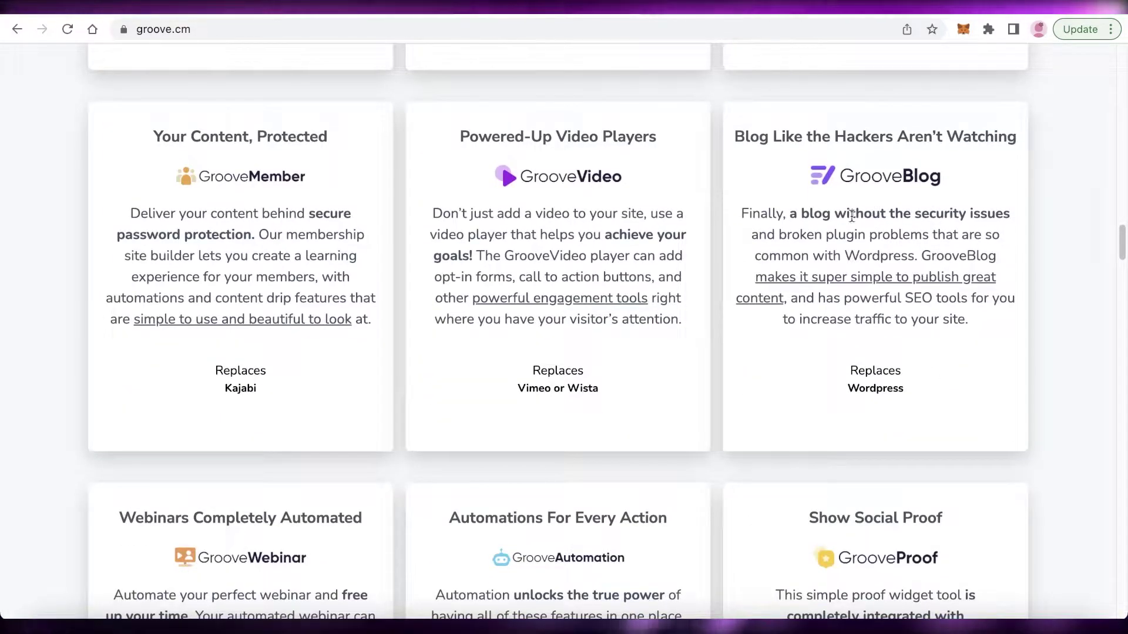
{"action": "scroll", "coordinate": [358, 223], "scroll_direction": "down", "scroll_amount": 1}
{"action": "scroll", "coordinate": [404, 251], "scroll_direction": "down", "scroll_amount": 5}
{"action": "scroll", "coordinate": [711, 302], "scroll_direction": "down", "scroll_amount": 3}
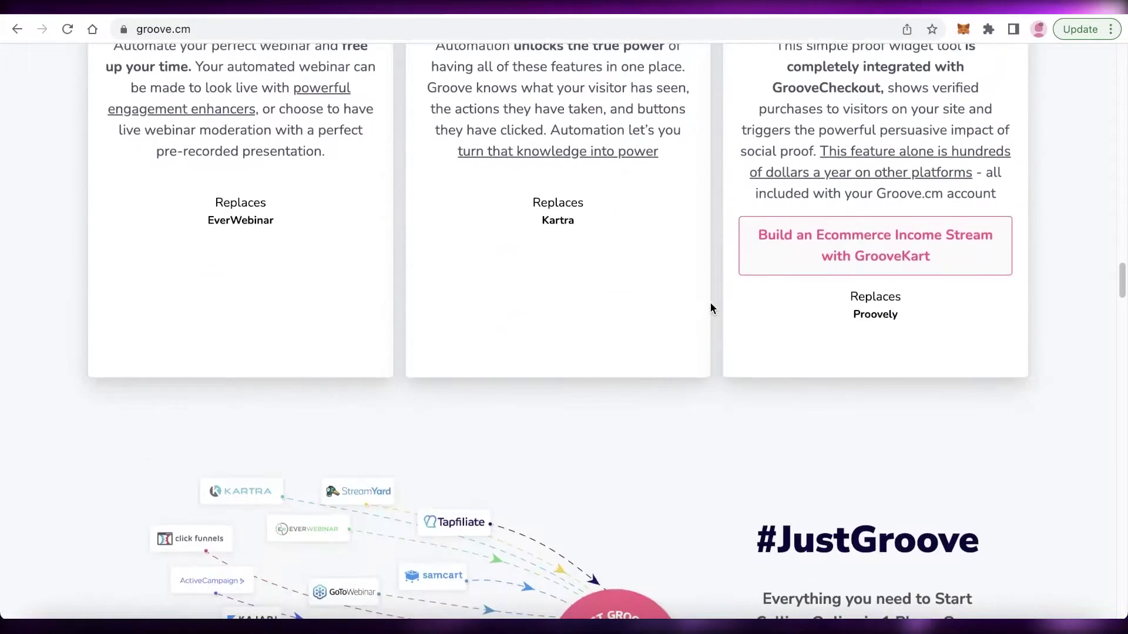
{"action": "scroll", "coordinate": [723, 315], "scroll_direction": "up", "scroll_amount": 10}
{"action": "scroll", "coordinate": [723, 314], "scroll_direction": "up", "scroll_amount": 4}
{"action": "scroll", "coordinate": [723, 314], "scroll_direction": "up", "scroll_amount": 6}
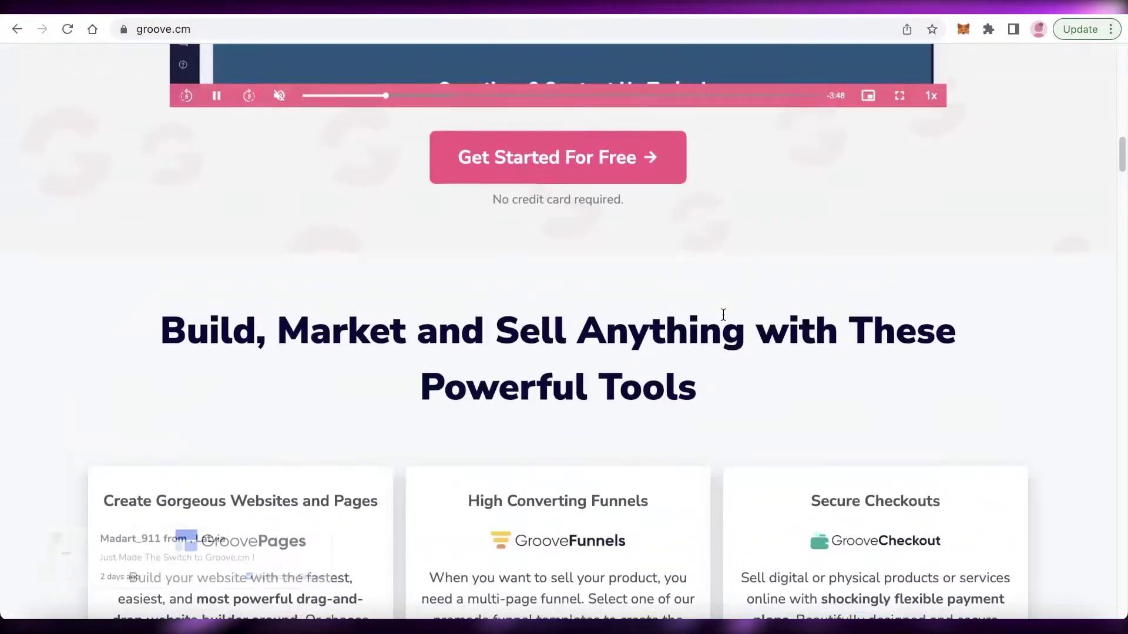
{"action": "scroll", "coordinate": [723, 314], "scroll_direction": "up", "scroll_amount": 4}
{"action": "scroll", "coordinate": [724, 319], "scroll_direction": "up", "scroll_amount": 5}
{"action": "scroll", "coordinate": [723, 319], "scroll_direction": "up", "scroll_amount": 5}
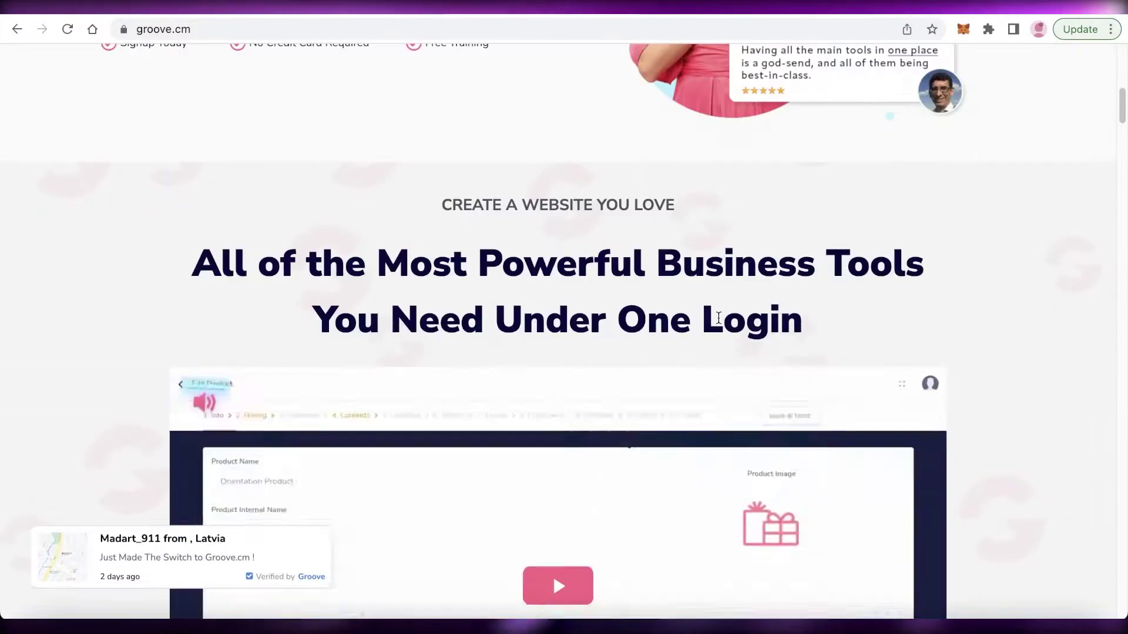
{"action": "scroll", "coordinate": [722, 319], "scroll_direction": "up", "scroll_amount": 6}
{"action": "scroll", "coordinate": [721, 319], "scroll_direction": "up", "scroll_amount": 2}
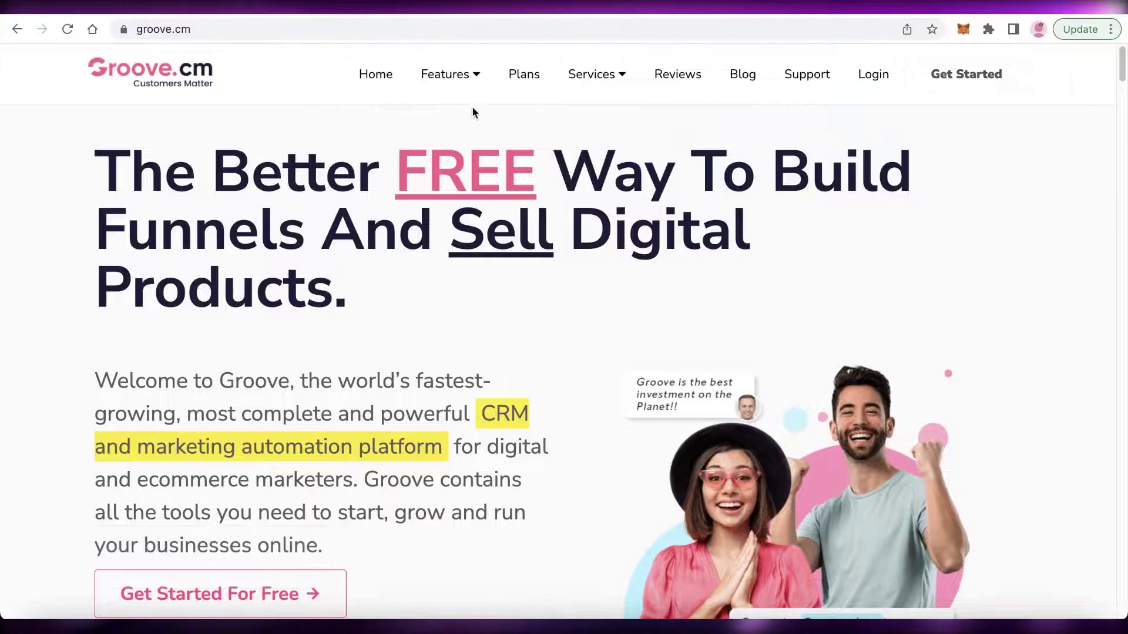
{"action": "mouse_move", "coordinate": [450, 75]}
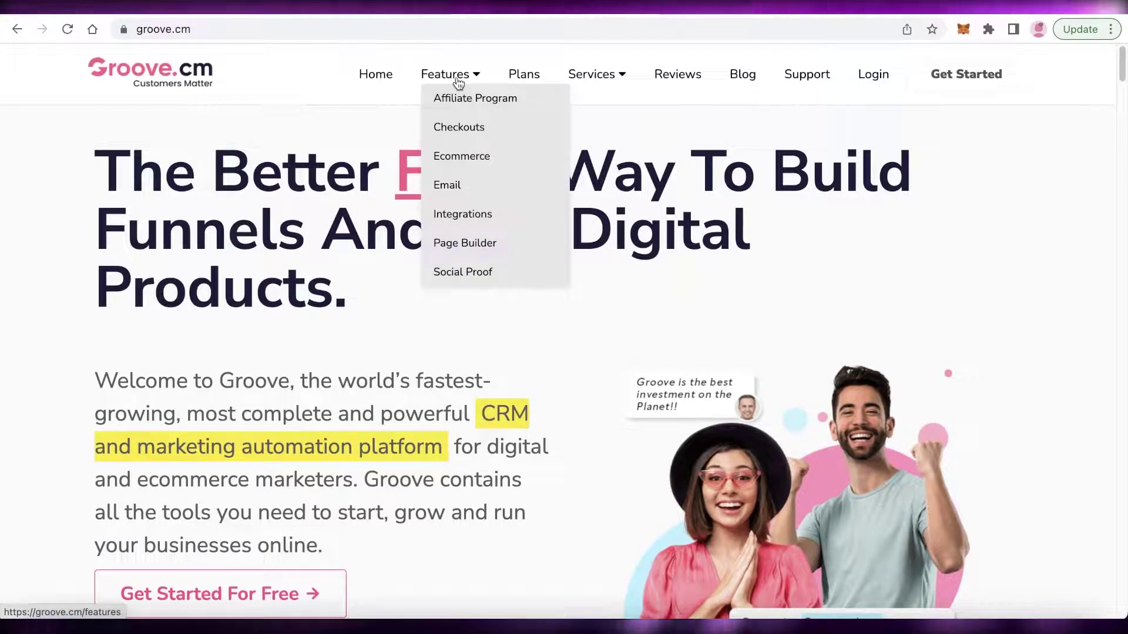
Step: Open the Page Builder feature page and head to the free package sign-up at groove.cm/free
{"action": "left_click", "coordinate": [476, 244]}
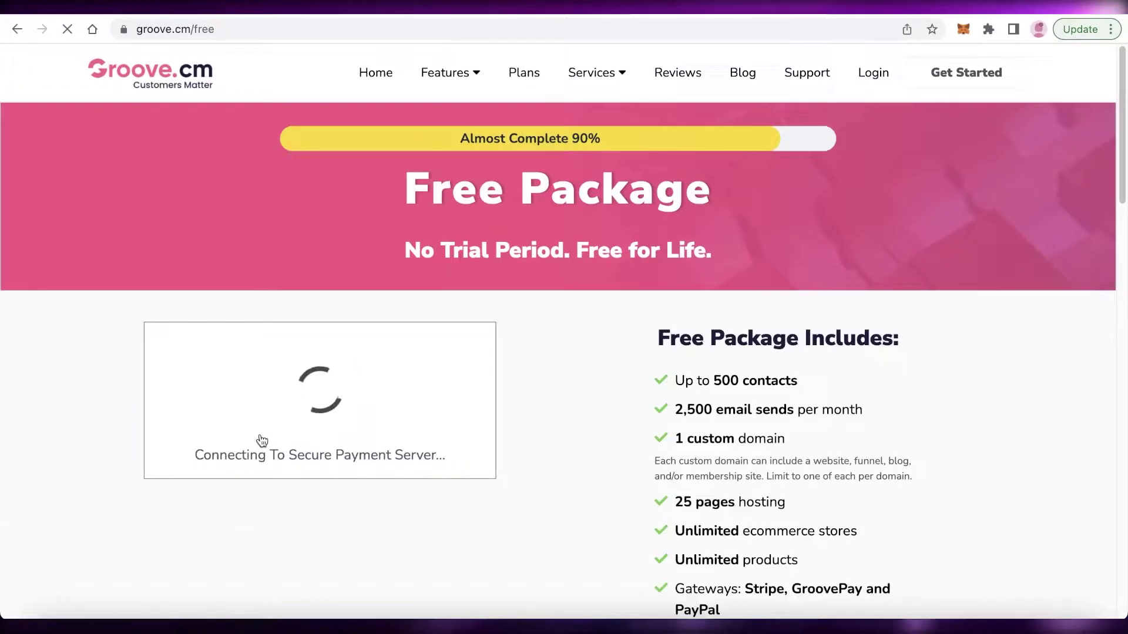
{"action": "scroll", "coordinate": [261, 439], "scroll_direction": "down", "scroll_amount": 5}
{"action": "scroll", "coordinate": [262, 440], "scroll_direction": "down", "scroll_amount": 2}
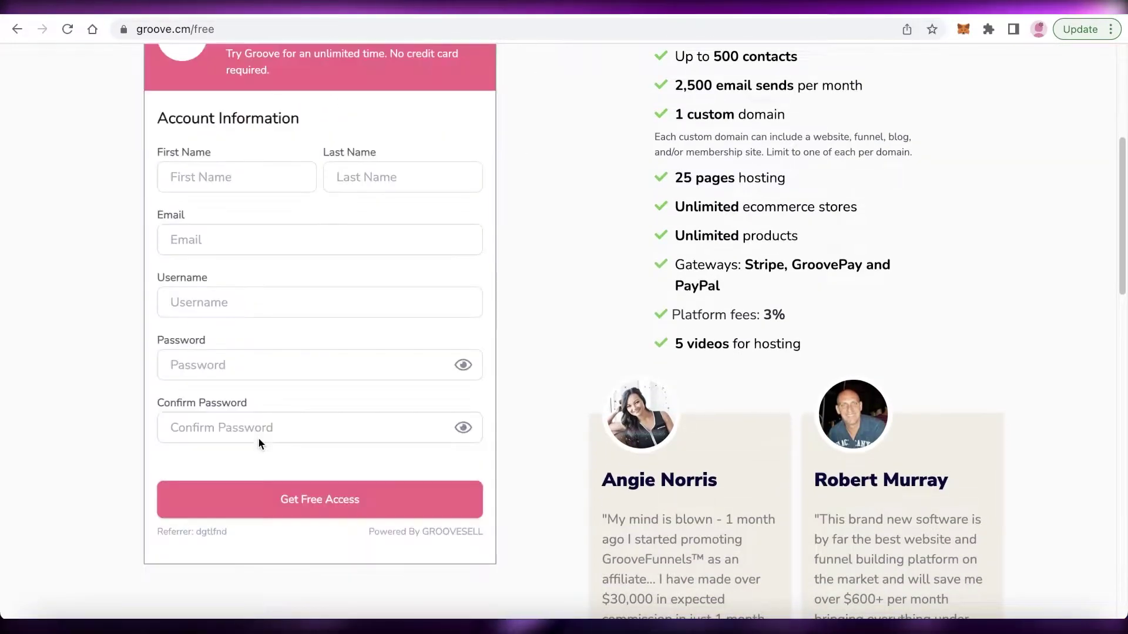
Step: Enter first and last name, email, username and matching passwords, then submit Get Free Access
{"action": "left_click", "coordinate": [255, 177]}
{"action": "left_click", "coordinate": [274, 265]}
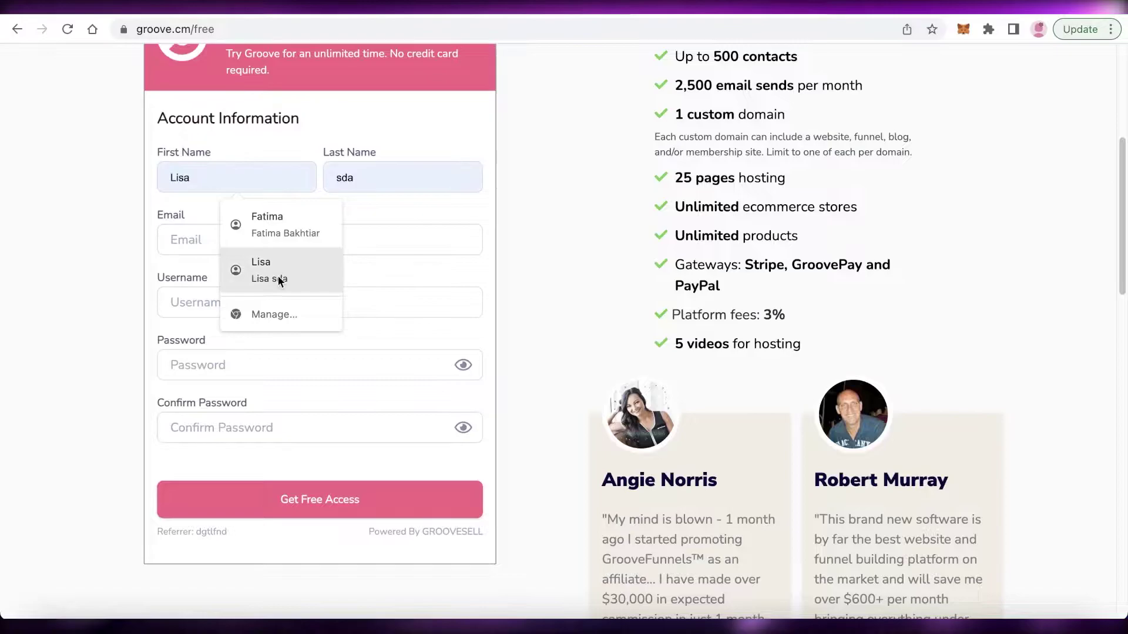
{"action": "left_click", "coordinate": [262, 243]}
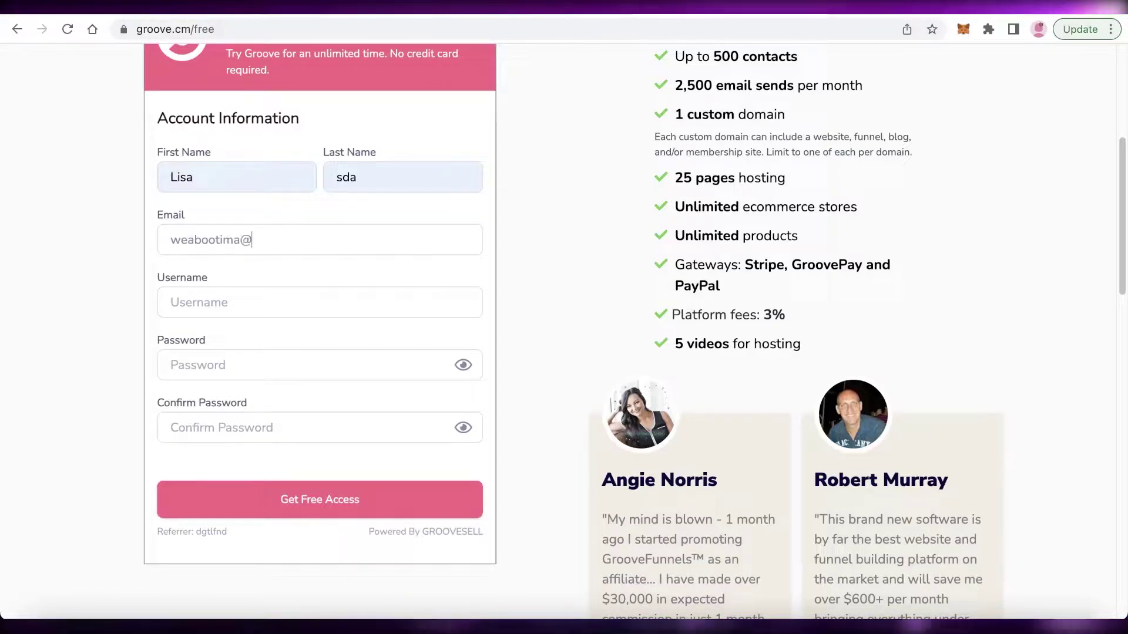
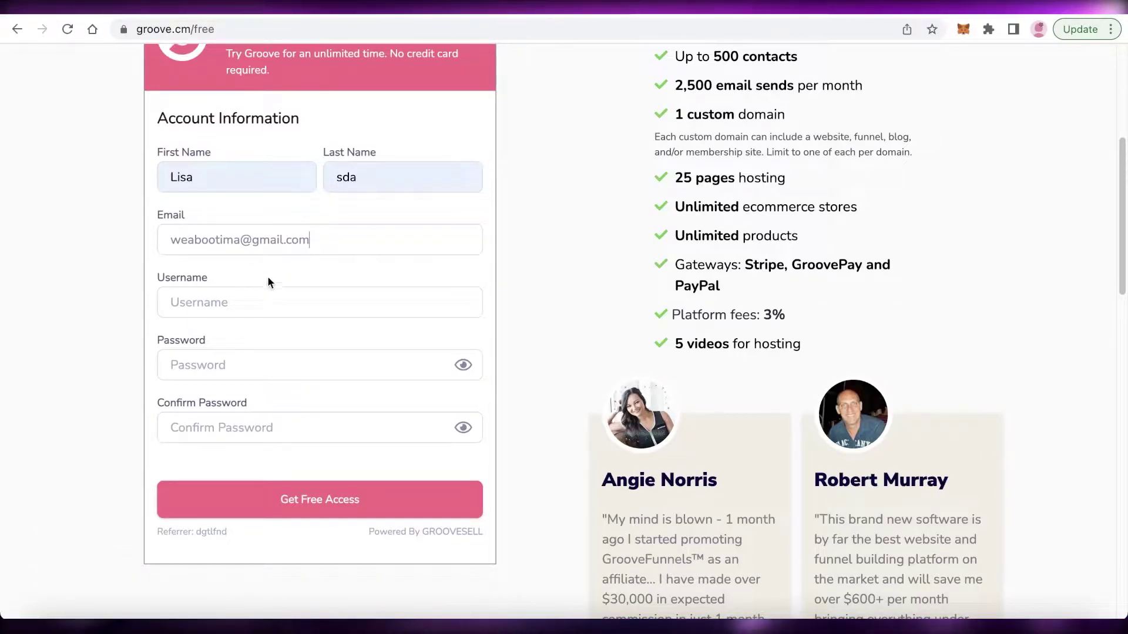
{"action": "left_click", "coordinate": [268, 299]}
{"action": "type", "text": "JaneDoe"}
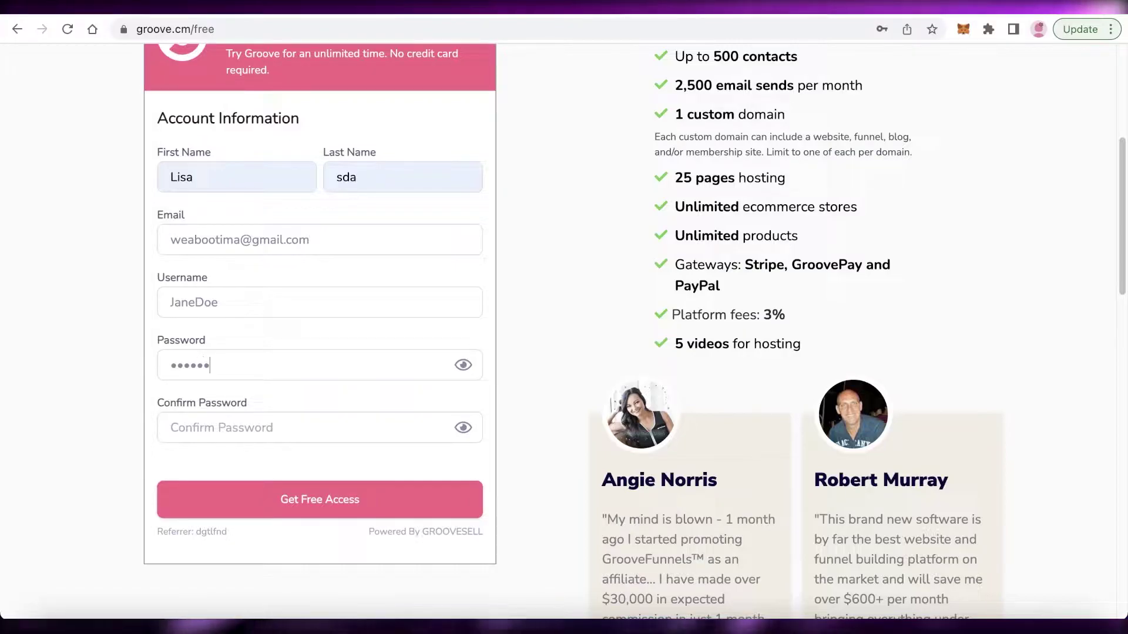
{"action": "left_click", "coordinate": [253, 430]}
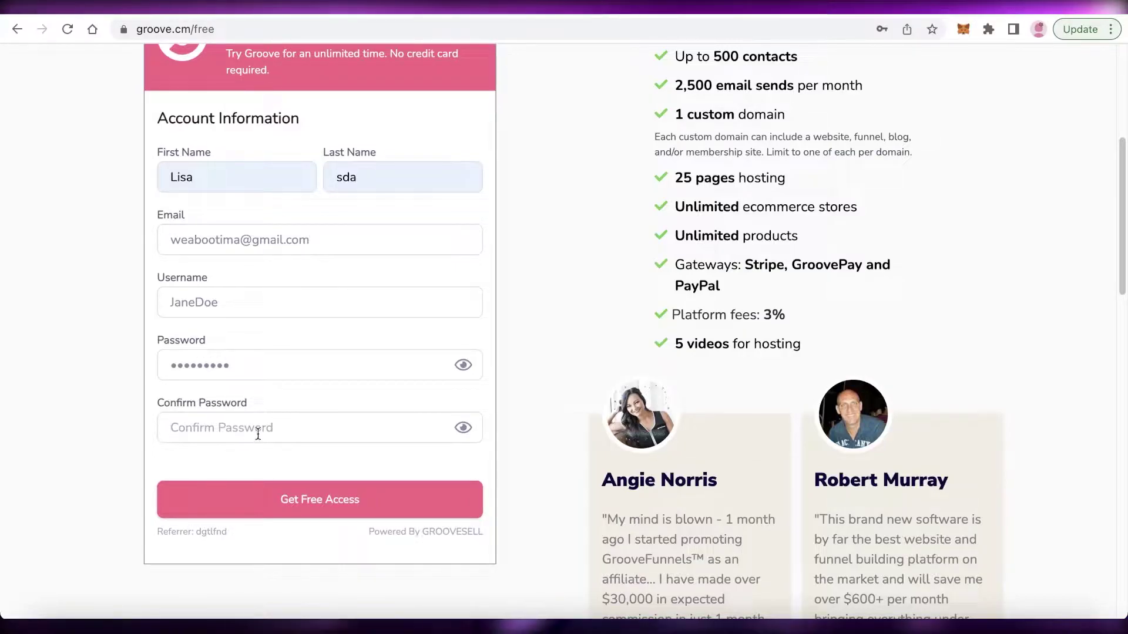
{"action": "type", "text": "•••"}
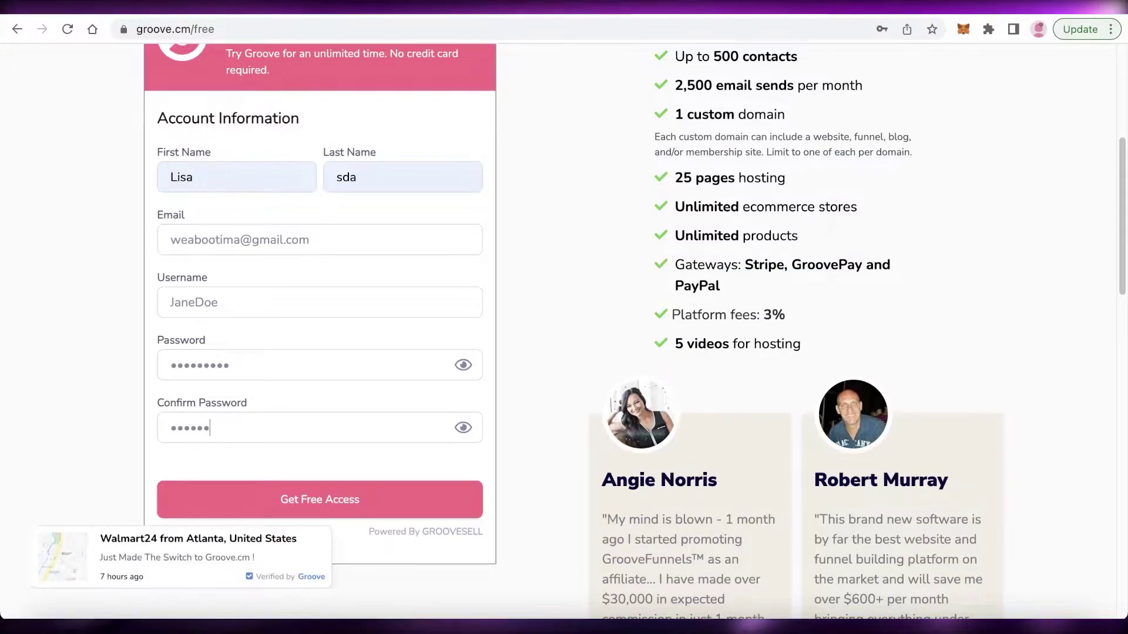
{"action": "left_click", "coordinate": [344, 494]}
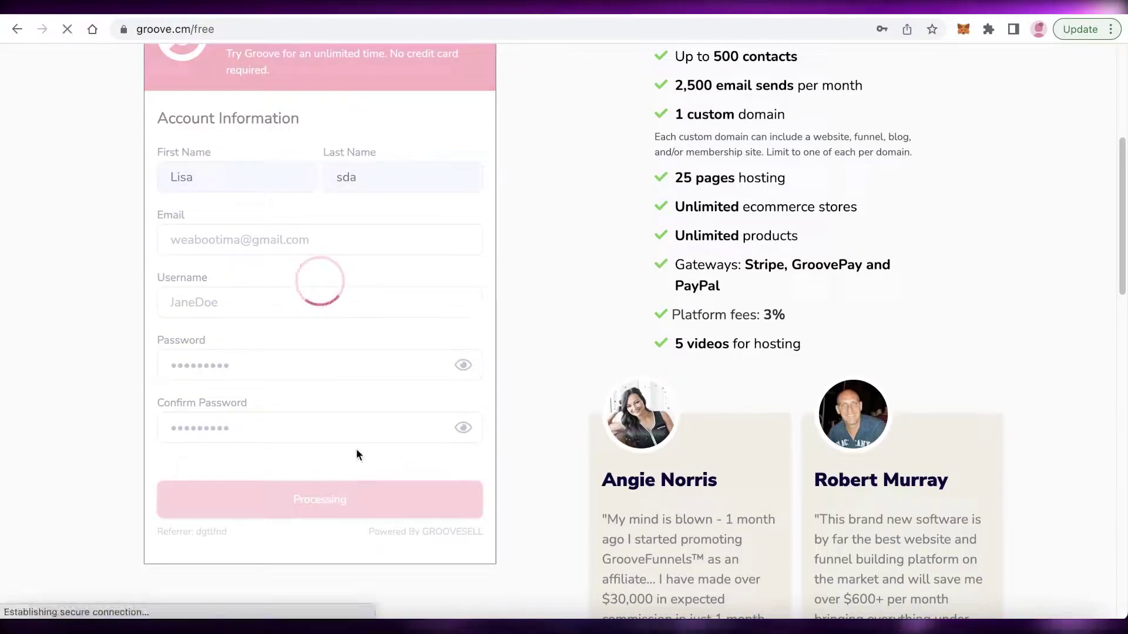
{"action": "scroll", "coordinate": [711, 187], "scroll_direction": "down", "scroll_amount": 5}
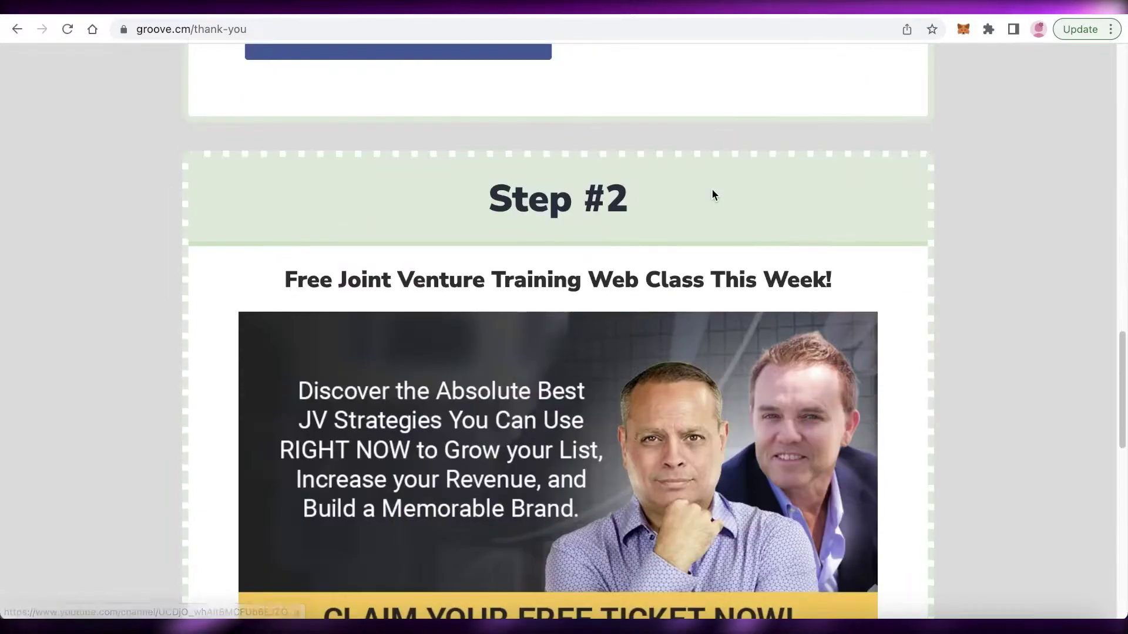
{"action": "scroll", "coordinate": [711, 188], "scroll_direction": "up", "scroll_amount": 10}
{"action": "scroll", "coordinate": [712, 188], "scroll_direction": "up", "scroll_amount": 5}
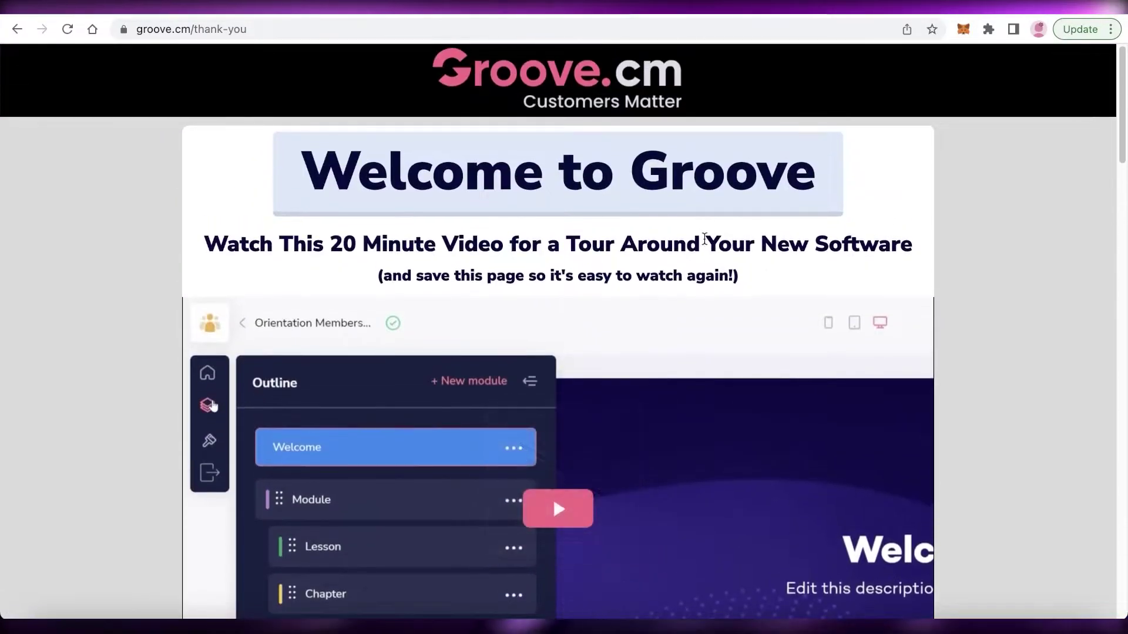
{"action": "scroll", "coordinate": [705, 240], "scroll_direction": "down", "scroll_amount": 2}
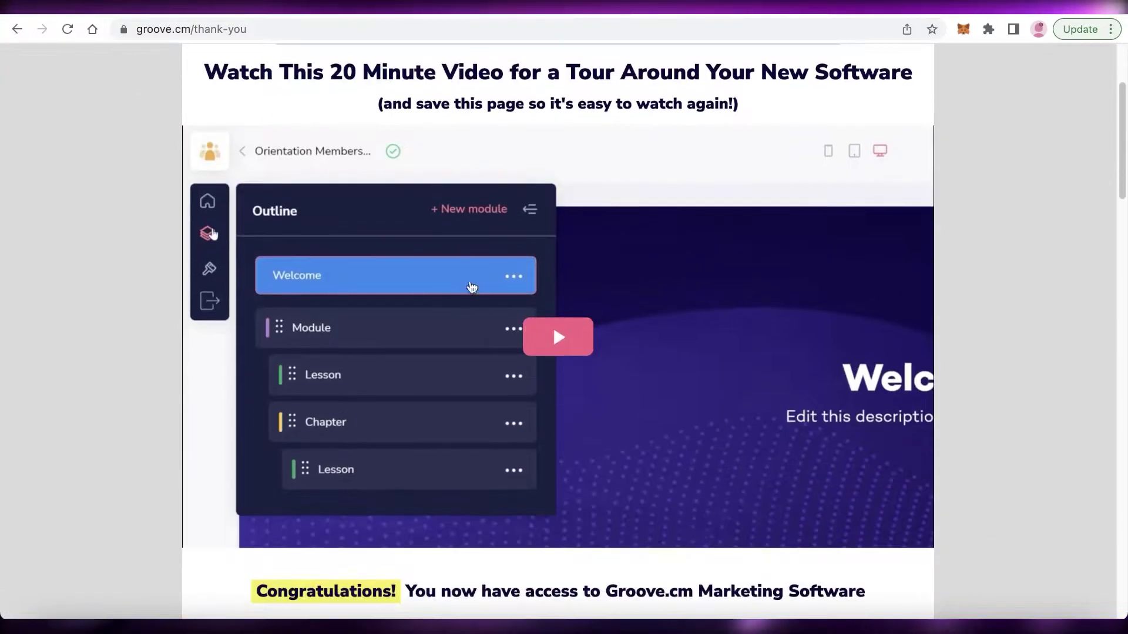
{"action": "scroll", "coordinate": [685, 230], "scroll_direction": "up", "scroll_amount": 1}
{"action": "scroll", "coordinate": [684, 230], "scroll_direction": "down", "scroll_amount": 5}
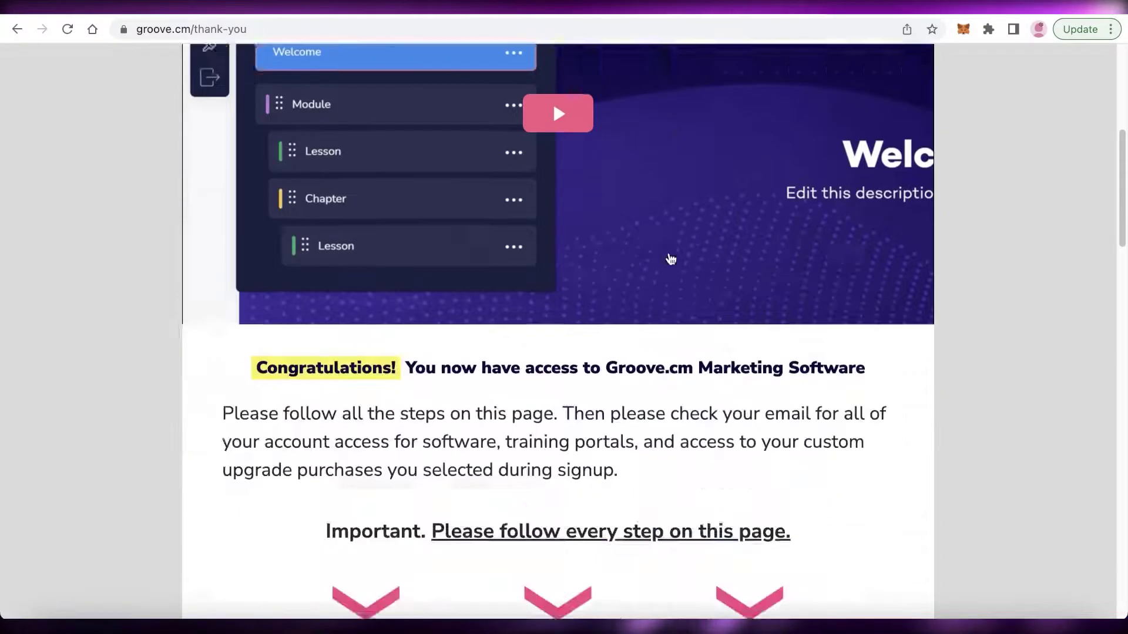
{"action": "scroll", "coordinate": [684, 252], "scroll_direction": "down", "scroll_amount": 10}
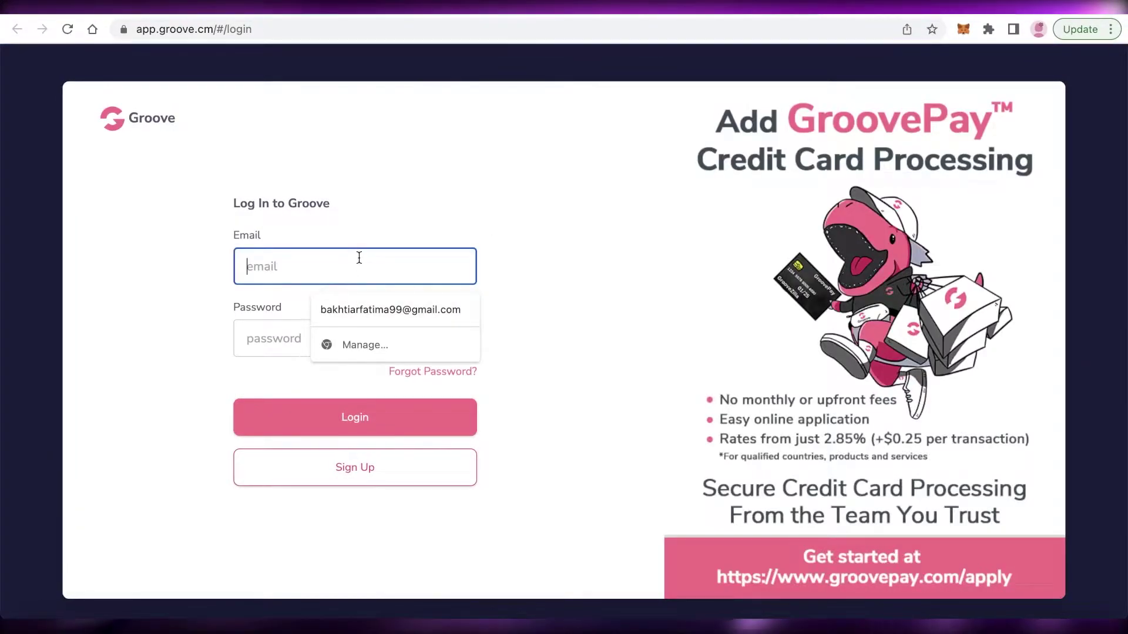
Step: Fill in the saved login email and enter the account password
{"action": "left_click", "coordinate": [380, 309]}
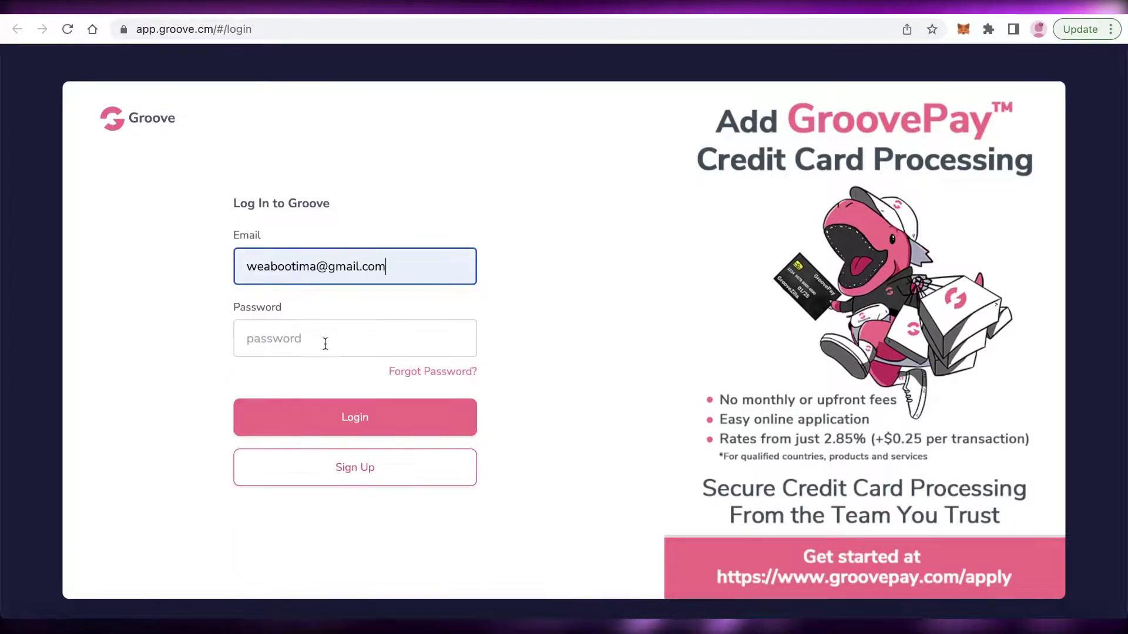
{"action": "left_click", "coordinate": [335, 339]}
{"action": "type", "text": "a"}
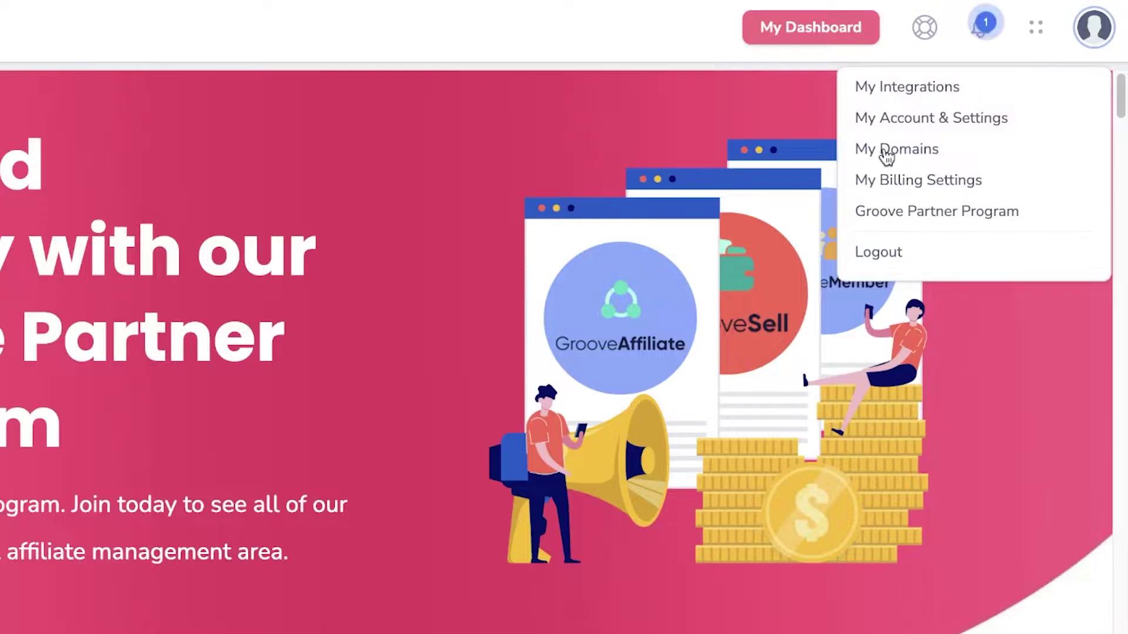
Step: Check and dismiss the notifications, then browse the My Dashboard overview panels
{"action": "left_click", "coordinate": [984, 25]}
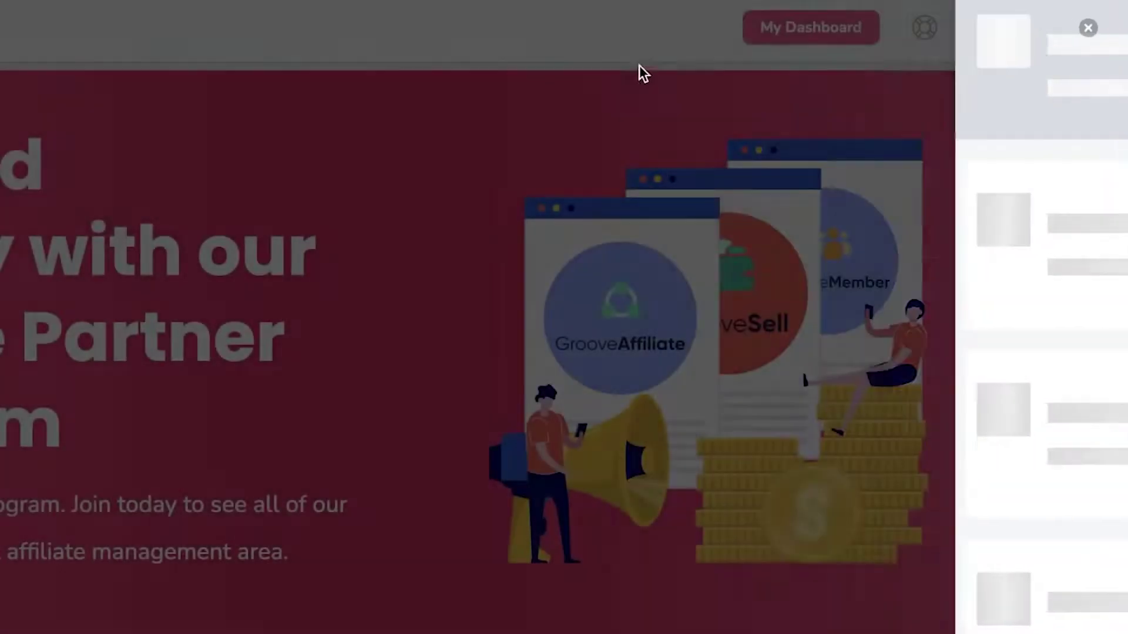
{"action": "left_click", "coordinate": [639, 66]}
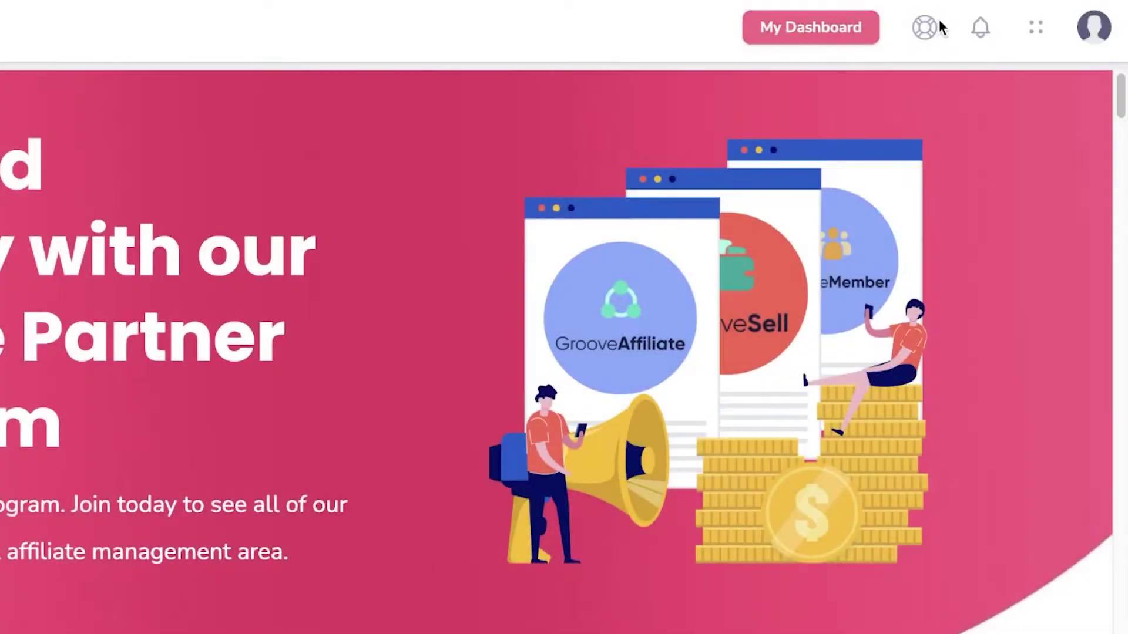
{"action": "left_click", "coordinate": [859, 34]}
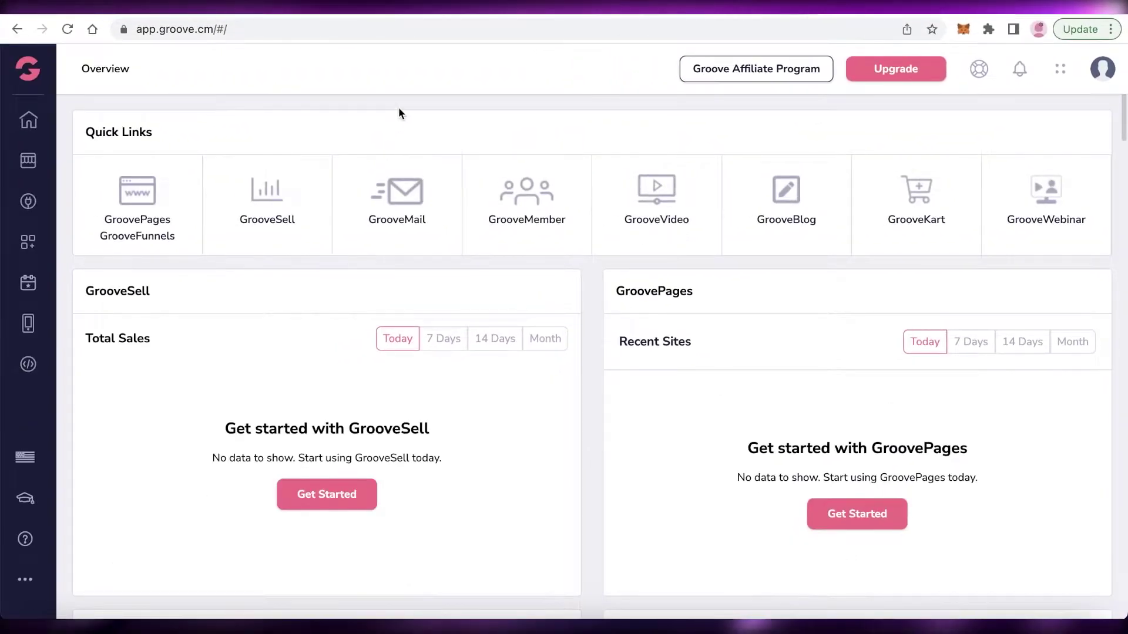
{"action": "scroll", "coordinate": [793, 178], "scroll_direction": "down", "scroll_amount": 8}
{"action": "scroll", "coordinate": [792, 178], "scroll_direction": "up", "scroll_amount": 10}
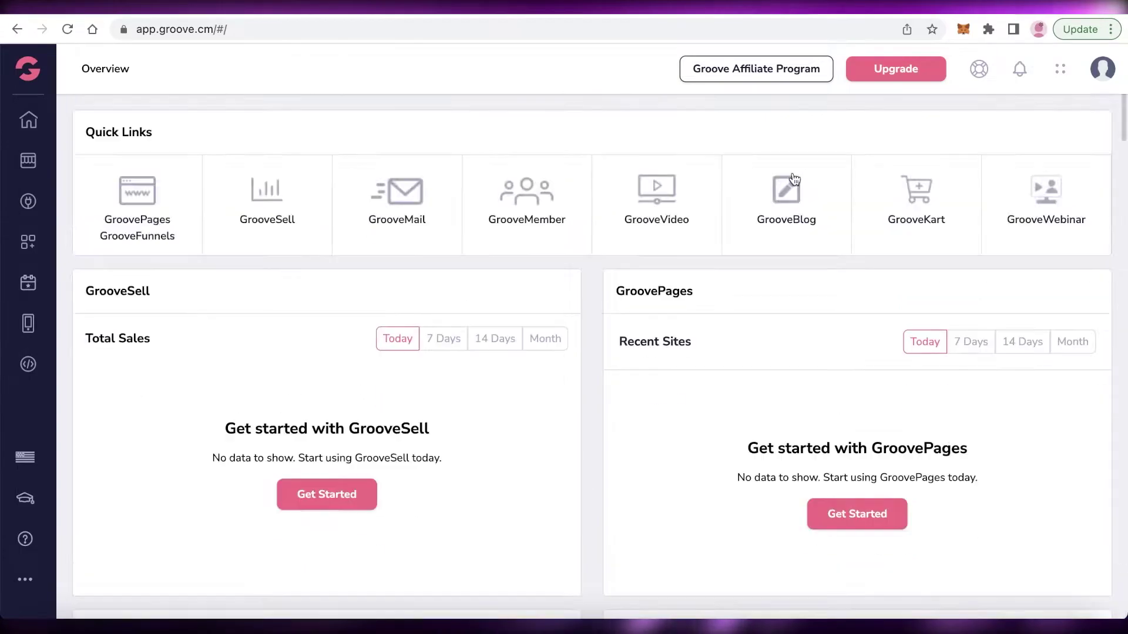
{"action": "scroll", "coordinate": [300, 239], "scroll_direction": "down", "scroll_amount": 4}
{"action": "scroll", "coordinate": [357, 189], "scroll_direction": "down", "scroll_amount": 4}
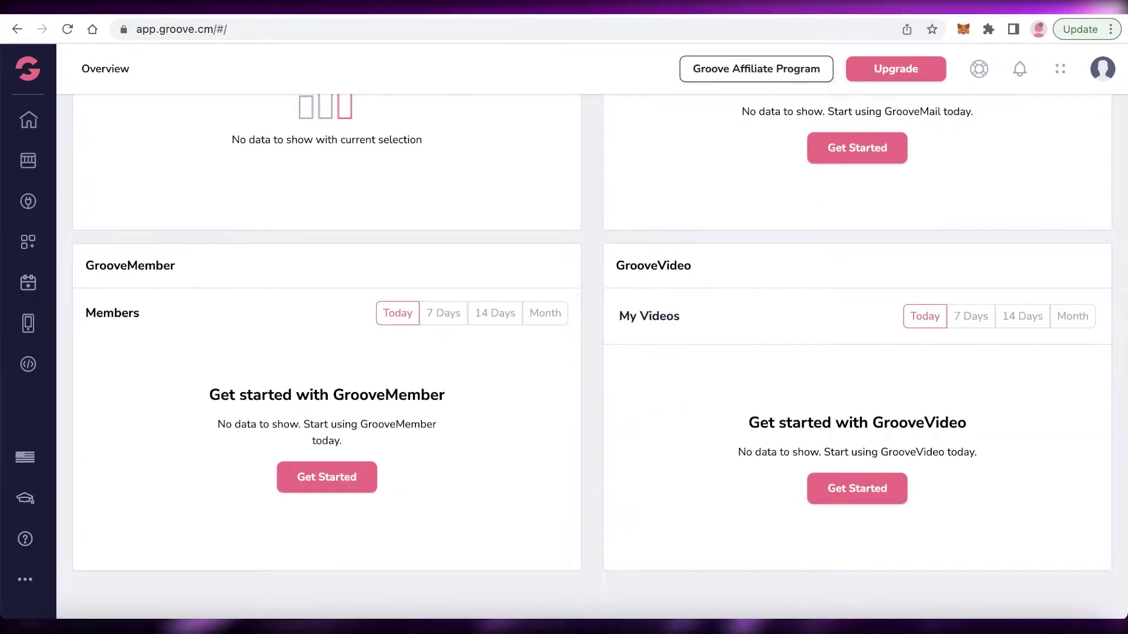
{"action": "scroll", "coordinate": [309, 250], "scroll_direction": "up", "scroll_amount": 5}
{"action": "scroll", "coordinate": [309, 250], "scroll_direction": "up", "scroll_amount": 5}
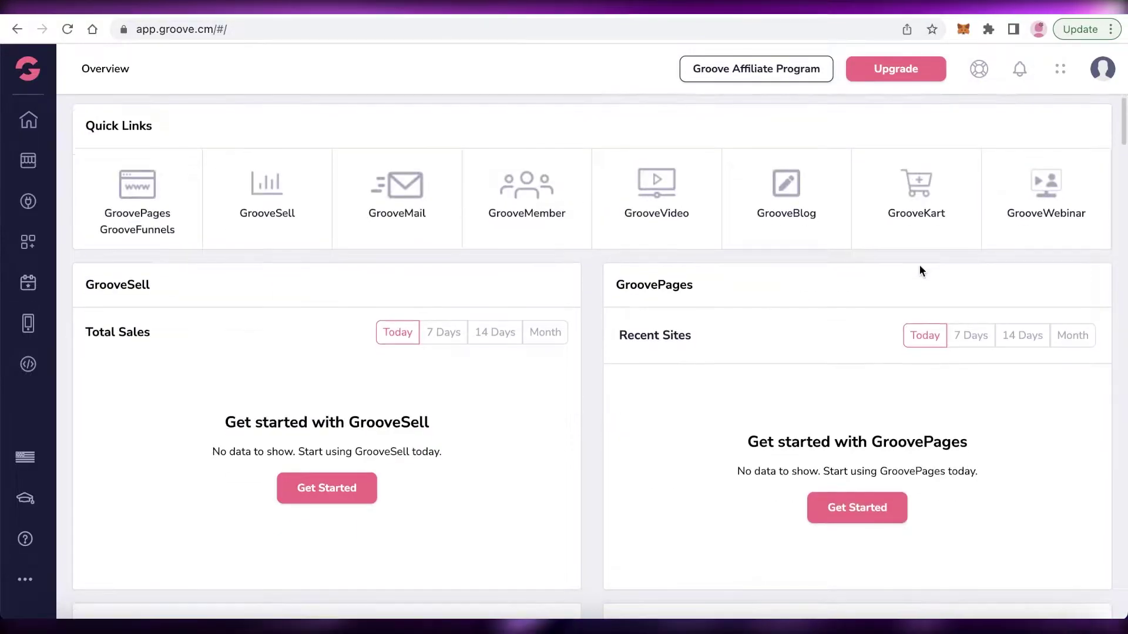
{"action": "scroll", "coordinate": [790, 288], "scroll_direction": "down", "scroll_amount": 10}
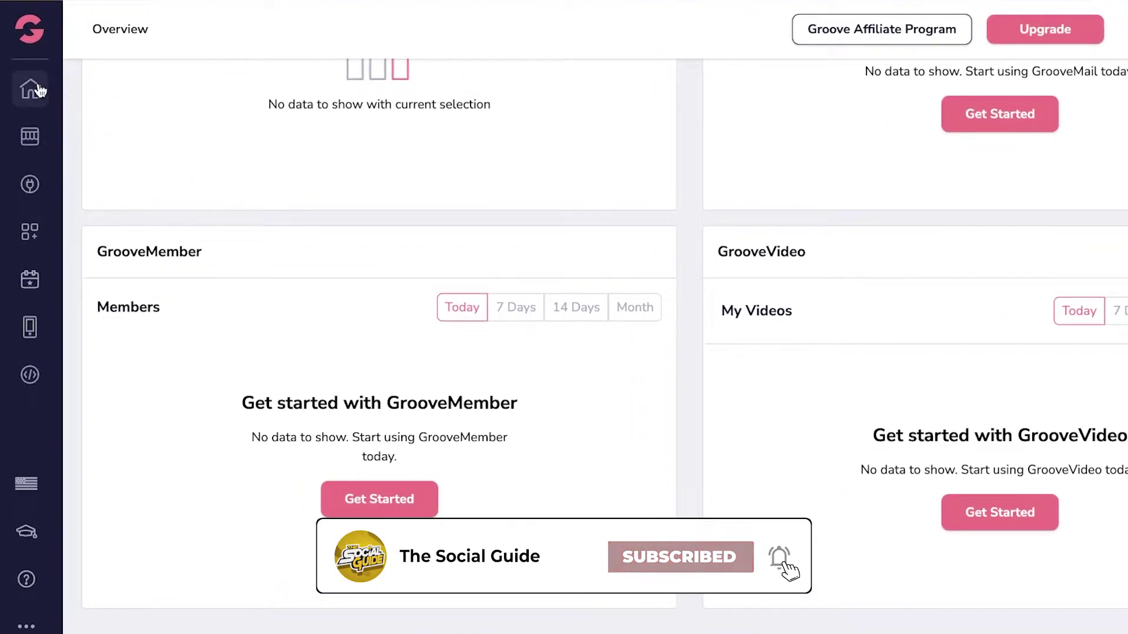
{"action": "left_click", "coordinate": [39, 89]}
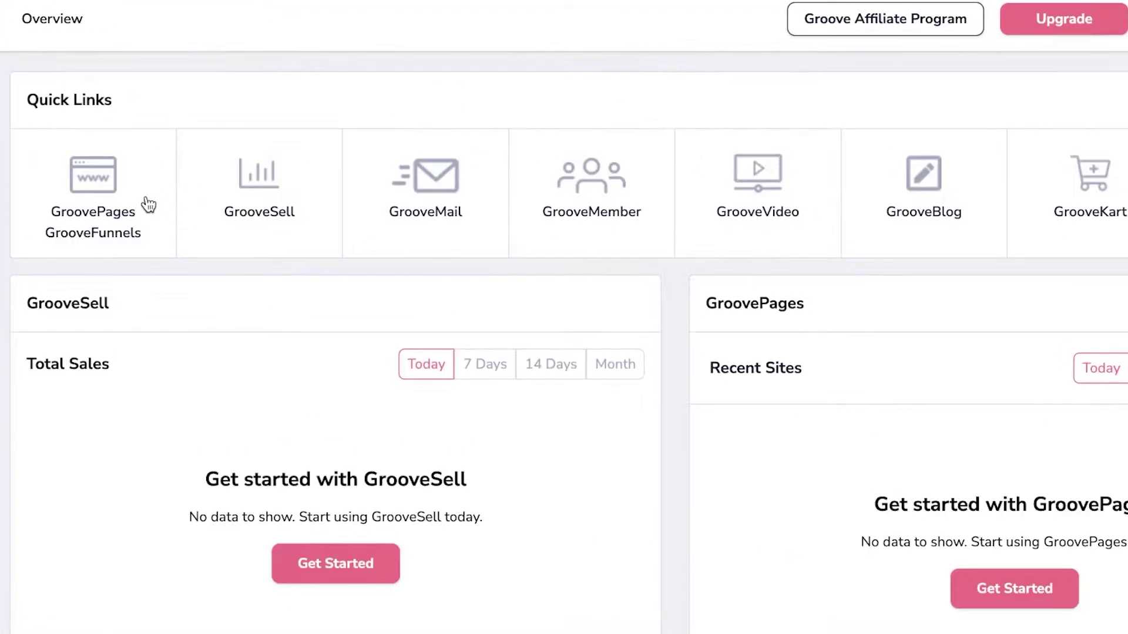
Step: Open the GroovePages sites list and start a New Site to show the template gallery
{"action": "left_click", "coordinate": [72, 174]}
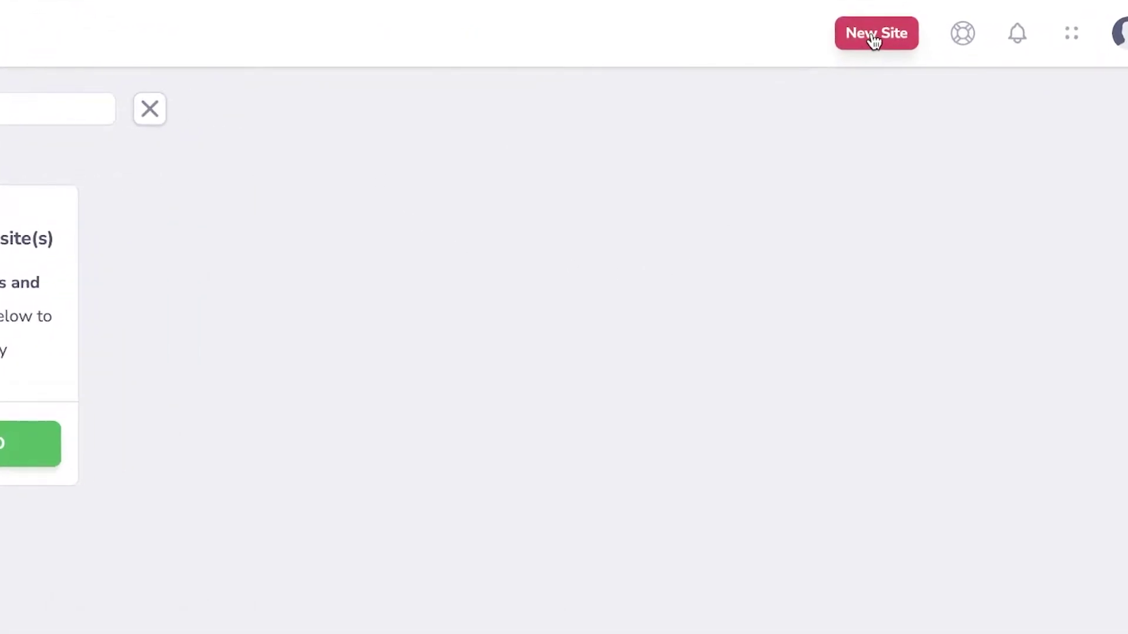
{"action": "left_click", "coordinate": [875, 40]}
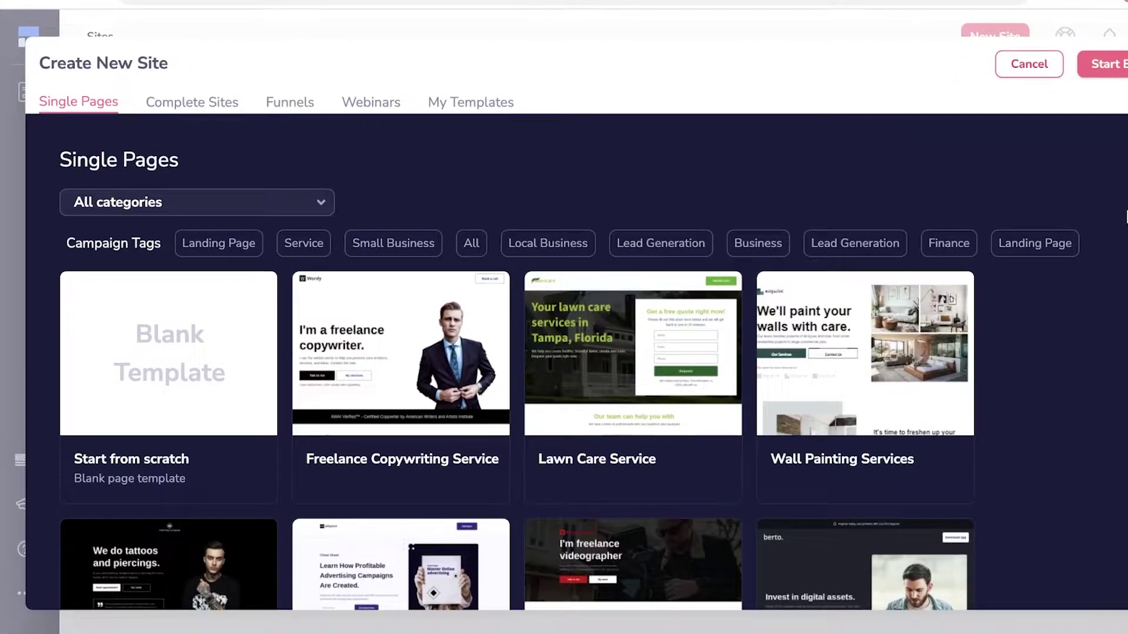
{"action": "scroll", "coordinate": [564, 352], "scroll_direction": "down", "scroll_amount": 4}
{"action": "scroll", "coordinate": [564, 352], "scroll_direction": "down", "scroll_amount": 3}
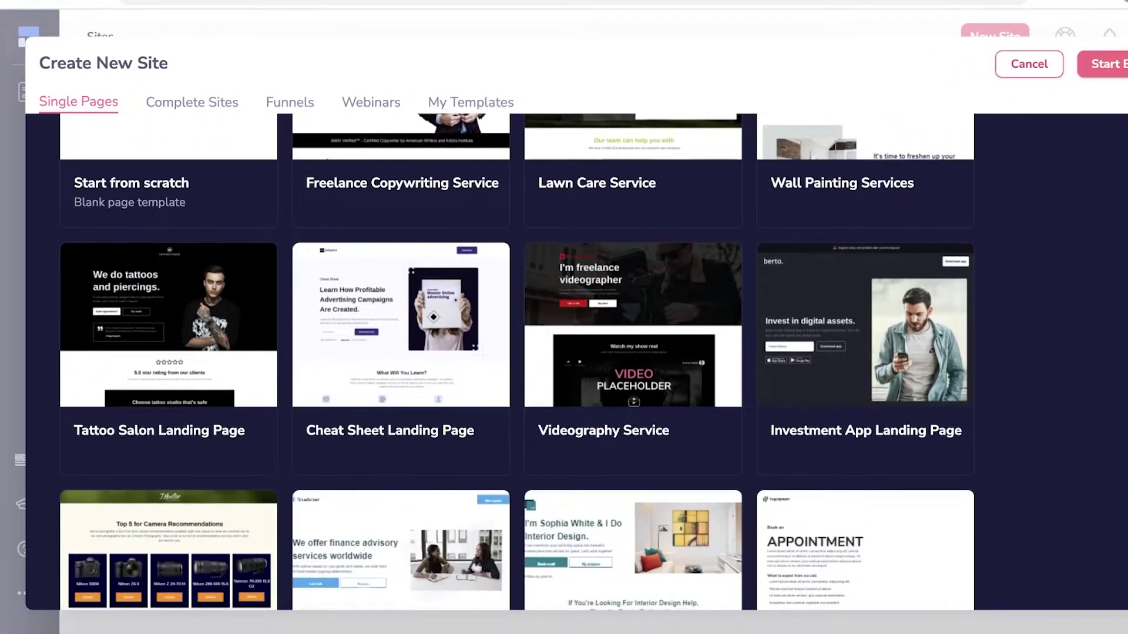
{"action": "scroll", "coordinate": [564, 353], "scroll_direction": "down", "scroll_amount": 2}
{"action": "scroll", "coordinate": [564, 353], "scroll_direction": "down", "scroll_amount": 2}
{"action": "scroll", "coordinate": [564, 353], "scroll_direction": "up", "scroll_amount": 1}
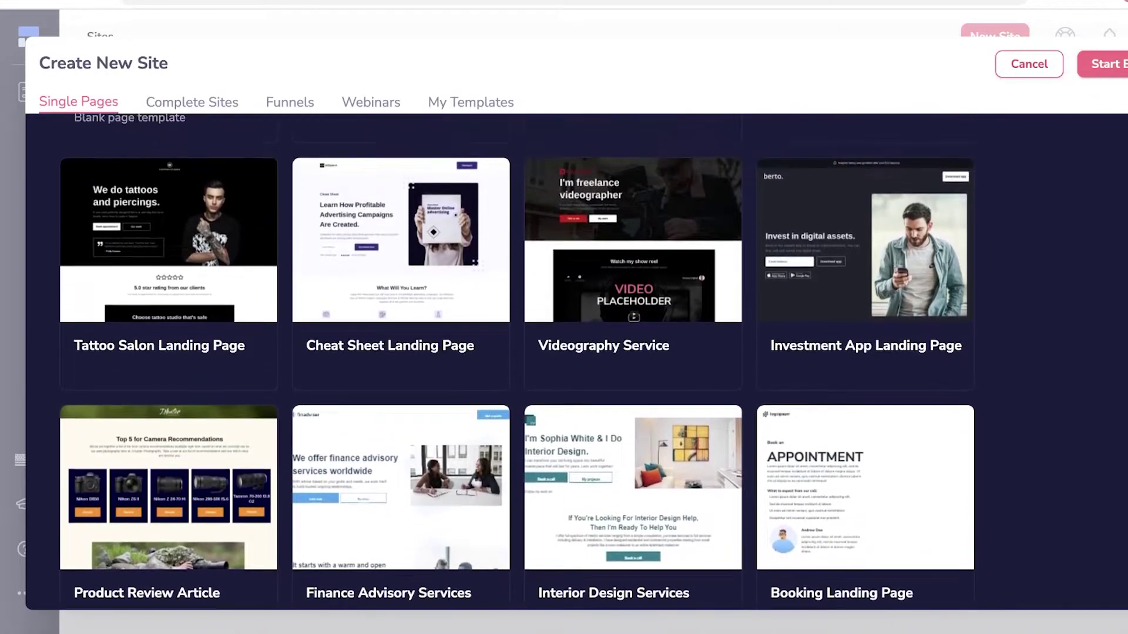
{"action": "scroll", "coordinate": [564, 353], "scroll_direction": "up", "scroll_amount": 8}
{"action": "scroll", "coordinate": [1102, 211], "scroll_direction": "down", "scroll_amount": 1}
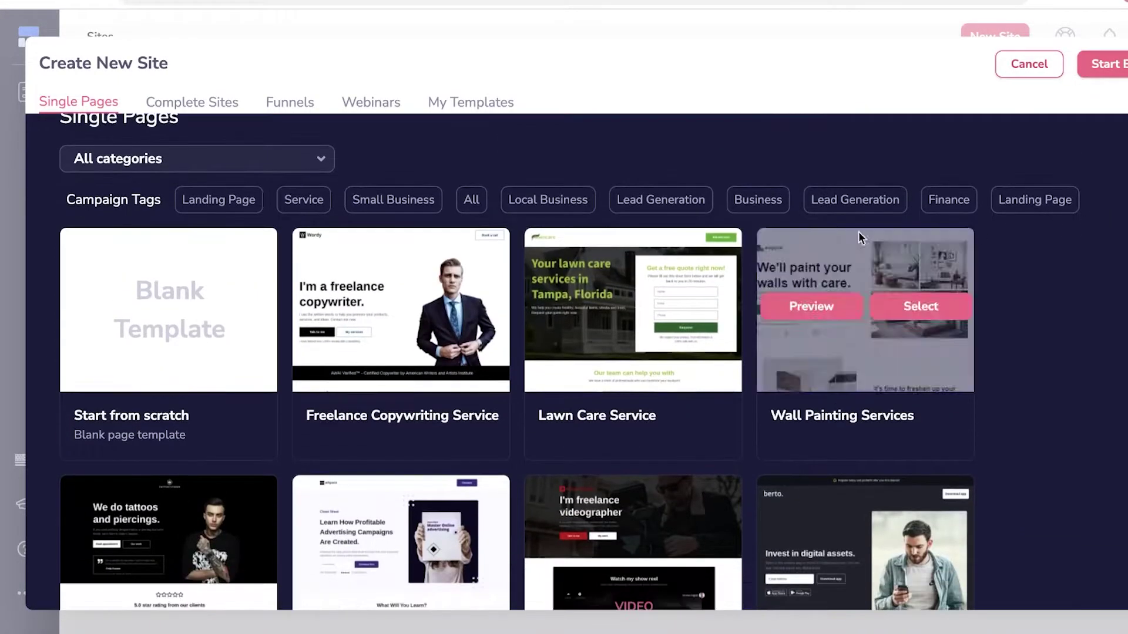
{"action": "scroll", "coordinate": [617, 309], "scroll_direction": "down", "scroll_amount": 5}
{"action": "scroll", "coordinate": [605, 276], "scroll_direction": "down", "scroll_amount": 3}
{"action": "scroll", "coordinate": [525, 251], "scroll_direction": "up", "scroll_amount": 3}
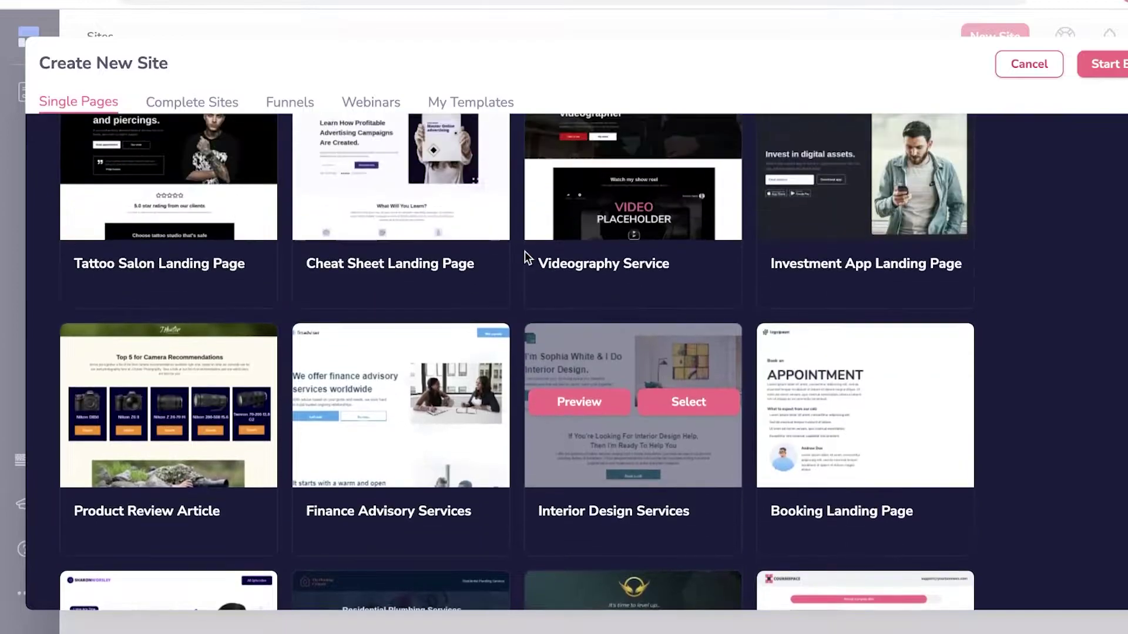
{"action": "scroll", "coordinate": [320, 177], "scroll_direction": "up", "scroll_amount": 5}
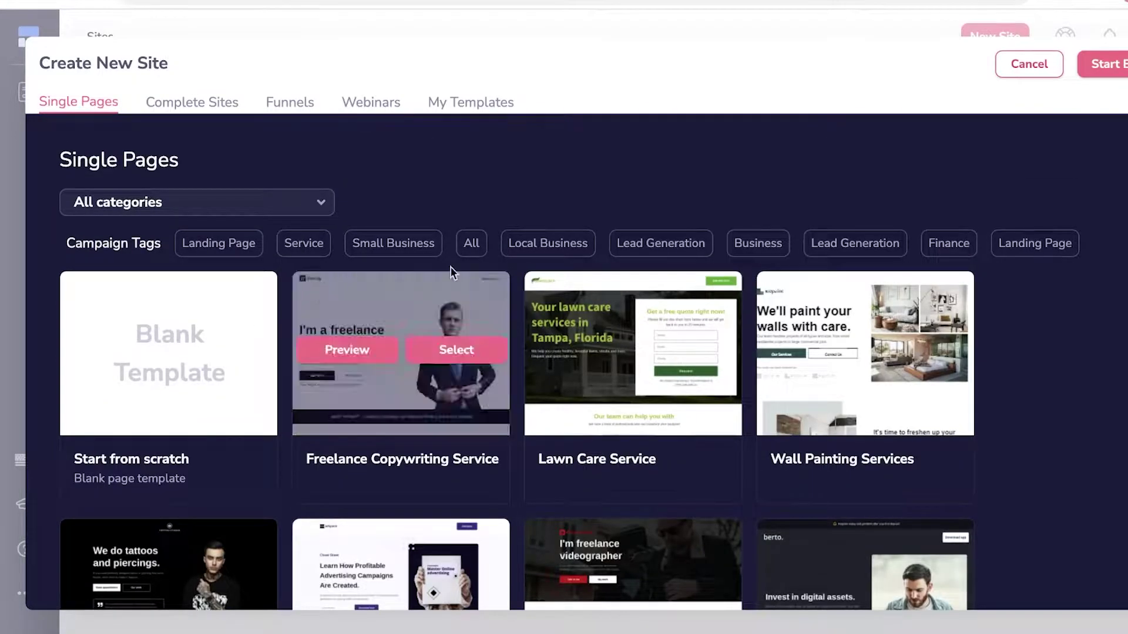
{"action": "scroll", "coordinate": [450, 266], "scroll_direction": "down", "scroll_amount": 8}
{"action": "scroll", "coordinate": [1121, 245], "scroll_direction": "down", "scroll_amount": 5}
{"action": "scroll", "coordinate": [1121, 245], "scroll_direction": "down", "scroll_amount": 3}
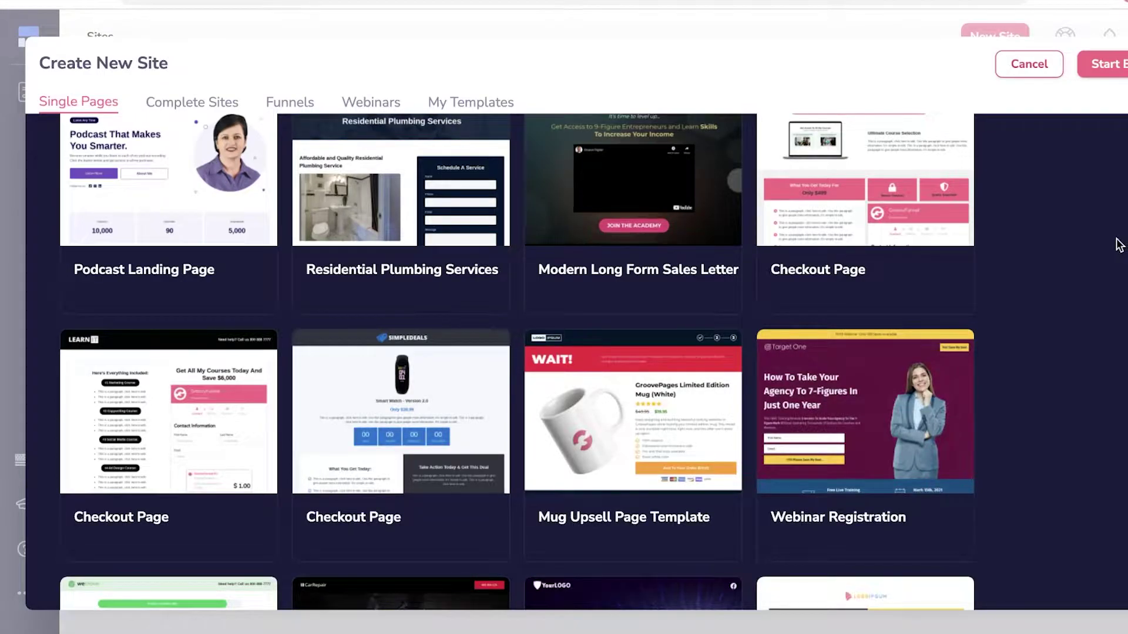
{"action": "scroll", "coordinate": [1119, 246], "scroll_direction": "down", "scroll_amount": 2}
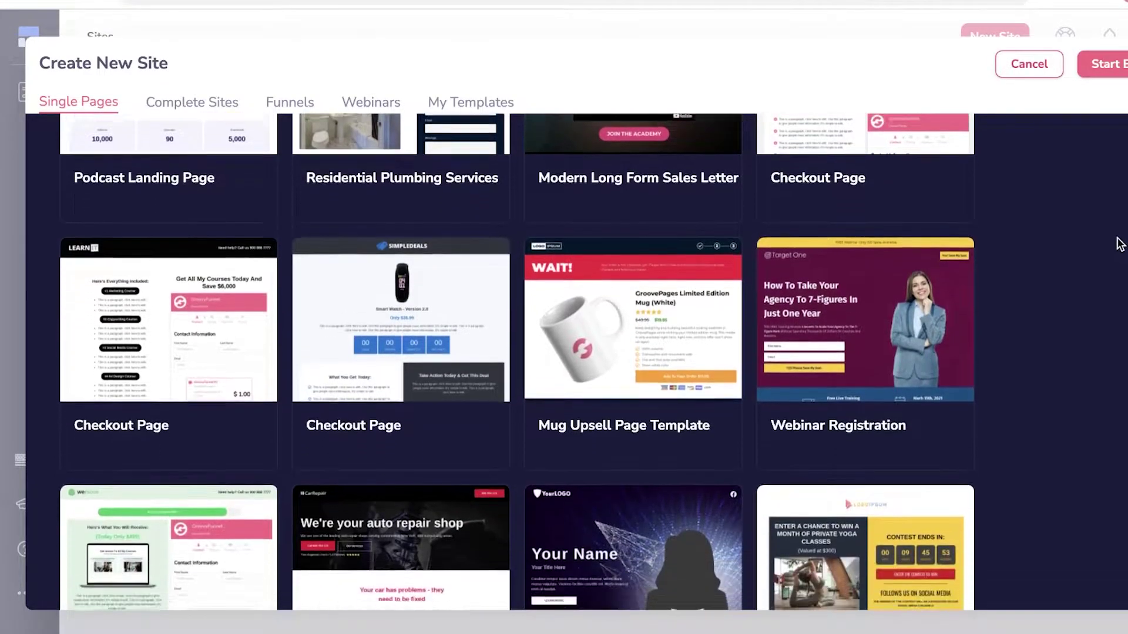
{"action": "scroll", "coordinate": [1120, 246], "scroll_direction": "down", "scroll_amount": 2}
{"action": "scroll", "coordinate": [1120, 245], "scroll_direction": "down", "scroll_amount": 1}
{"action": "scroll", "coordinate": [1120, 245], "scroll_direction": "down", "scroll_amount": 3}
{"action": "scroll", "coordinate": [1119, 246], "scroll_direction": "down", "scroll_amount": 3}
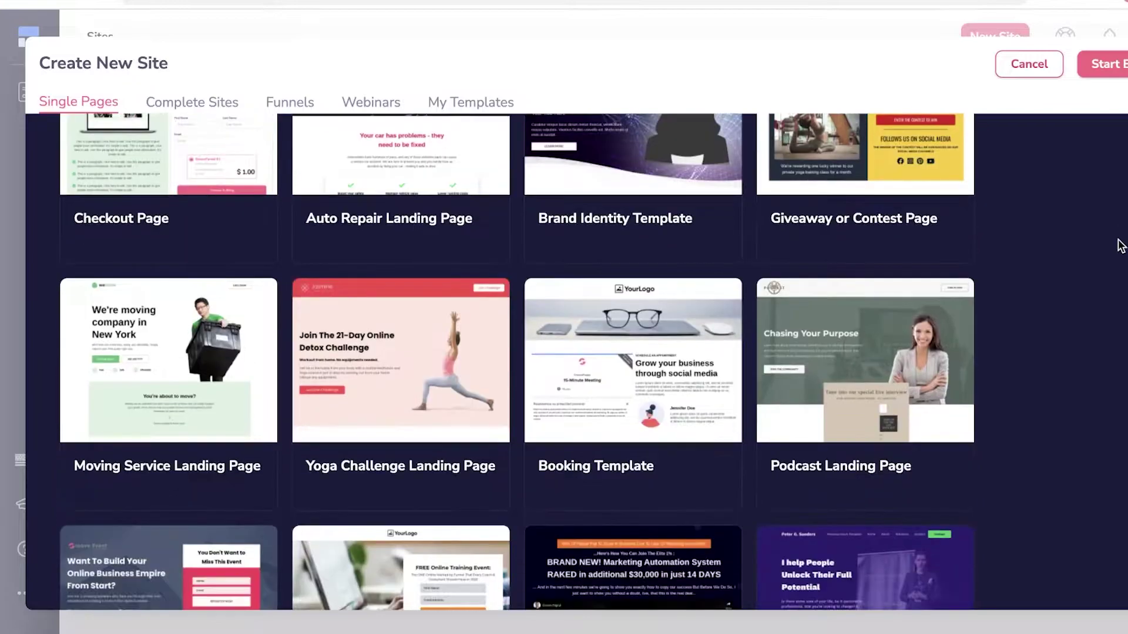
{"action": "scroll", "coordinate": [1119, 245], "scroll_direction": "up", "scroll_amount": 1}
{"action": "scroll", "coordinate": [1120, 246], "scroll_direction": "up", "scroll_amount": 1}
{"action": "scroll", "coordinate": [1122, 246], "scroll_direction": "down", "scroll_amount": 2}
{"action": "scroll", "coordinate": [1122, 245], "scroll_direction": "down", "scroll_amount": 4}
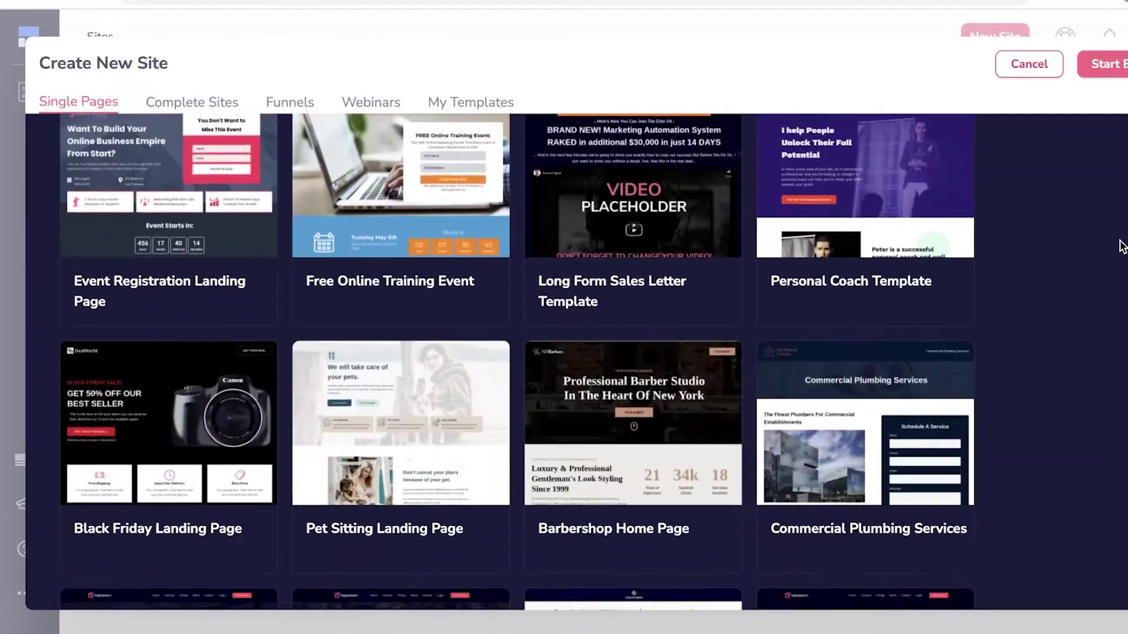
{"action": "scroll", "coordinate": [1121, 245], "scroll_direction": "down", "scroll_amount": 3}
{"action": "scroll", "coordinate": [1121, 245], "scroll_direction": "down", "scroll_amount": 2}
{"action": "scroll", "coordinate": [1121, 246], "scroll_direction": "down", "scroll_amount": 2}
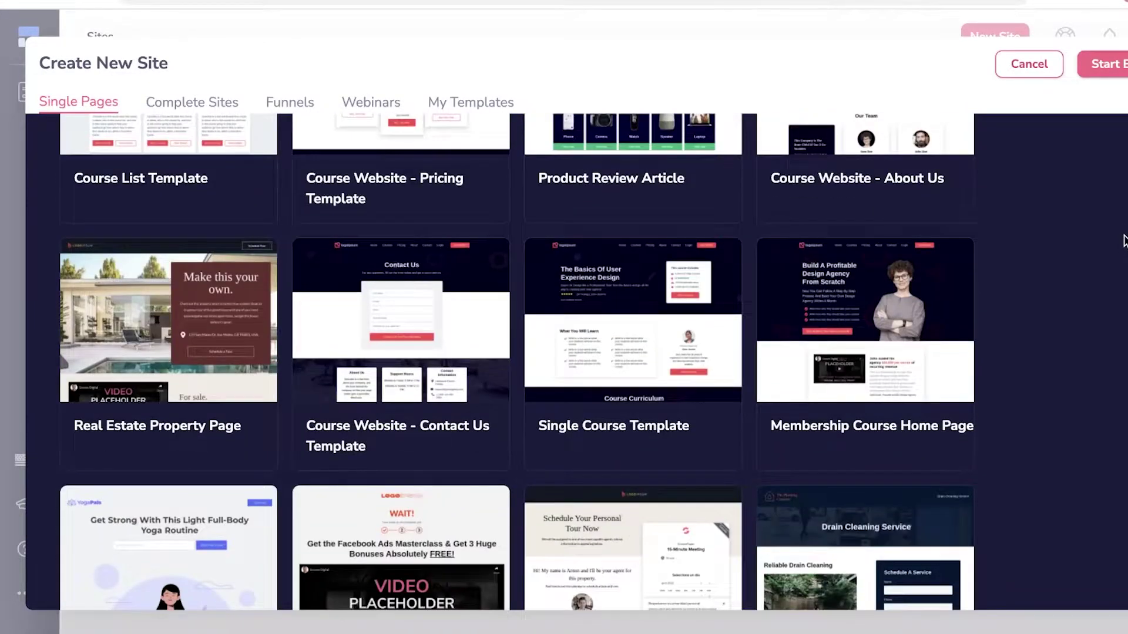
{"action": "scroll", "coordinate": [1123, 239], "scroll_direction": "down", "scroll_amount": 3}
{"action": "scroll", "coordinate": [1122, 240], "scroll_direction": "down", "scroll_amount": 2}
{"action": "scroll", "coordinate": [1123, 239], "scroll_direction": "down", "scroll_amount": 1}
{"action": "scroll", "coordinate": [1122, 239], "scroll_direction": "down", "scroll_amount": 2}
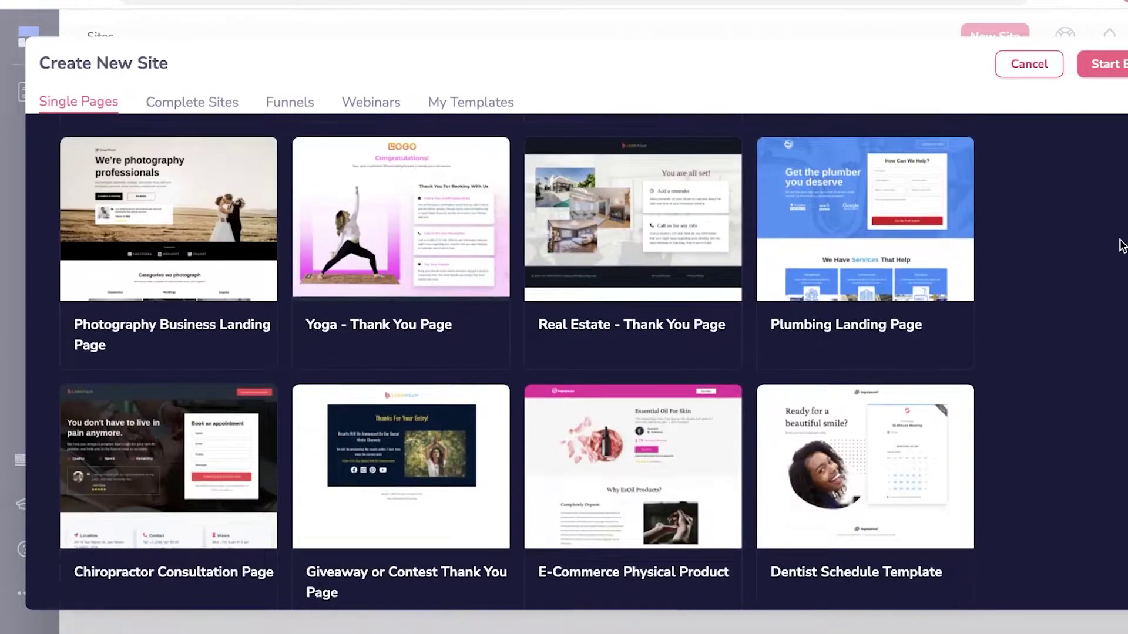
{"action": "scroll", "coordinate": [1123, 245], "scroll_direction": "down", "scroll_amount": 3}
{"action": "scroll", "coordinate": [1123, 245], "scroll_direction": "down", "scroll_amount": 2}
{"action": "scroll", "coordinate": [1123, 245], "scroll_direction": "down", "scroll_amount": 1}
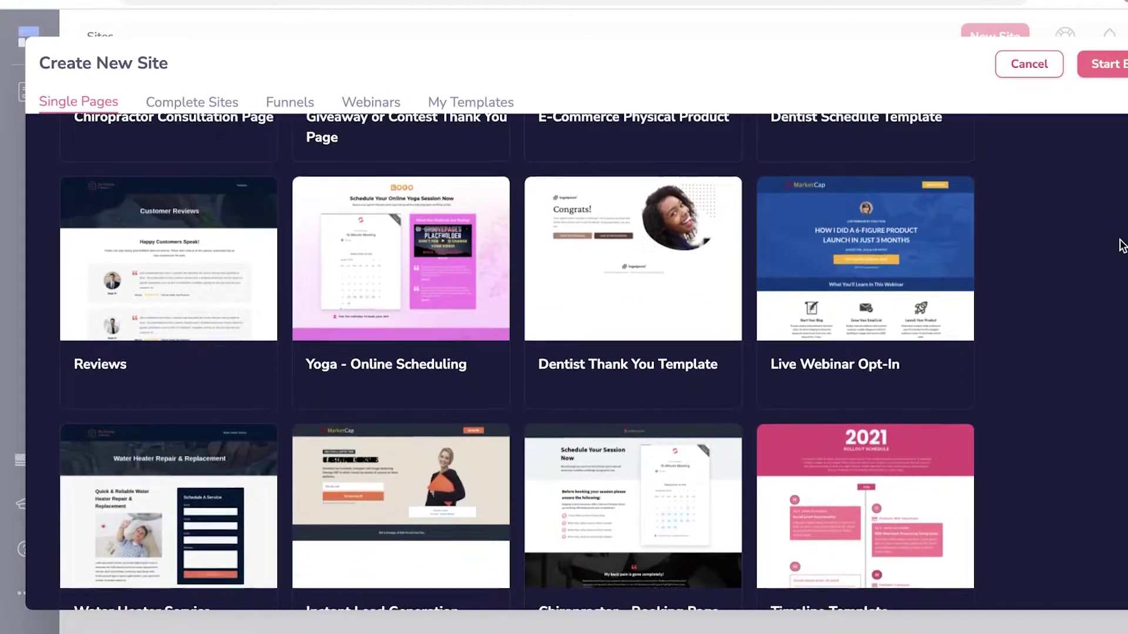
{"action": "scroll", "coordinate": [1122, 245], "scroll_direction": "down", "scroll_amount": 3}
{"action": "scroll", "coordinate": [1122, 245], "scroll_direction": "down", "scroll_amount": 1}
{"action": "scroll", "coordinate": [1117, 245], "scroll_direction": "down", "scroll_amount": 3}
{"action": "scroll", "coordinate": [1065, 255], "scroll_direction": "up", "scroll_amount": 4}
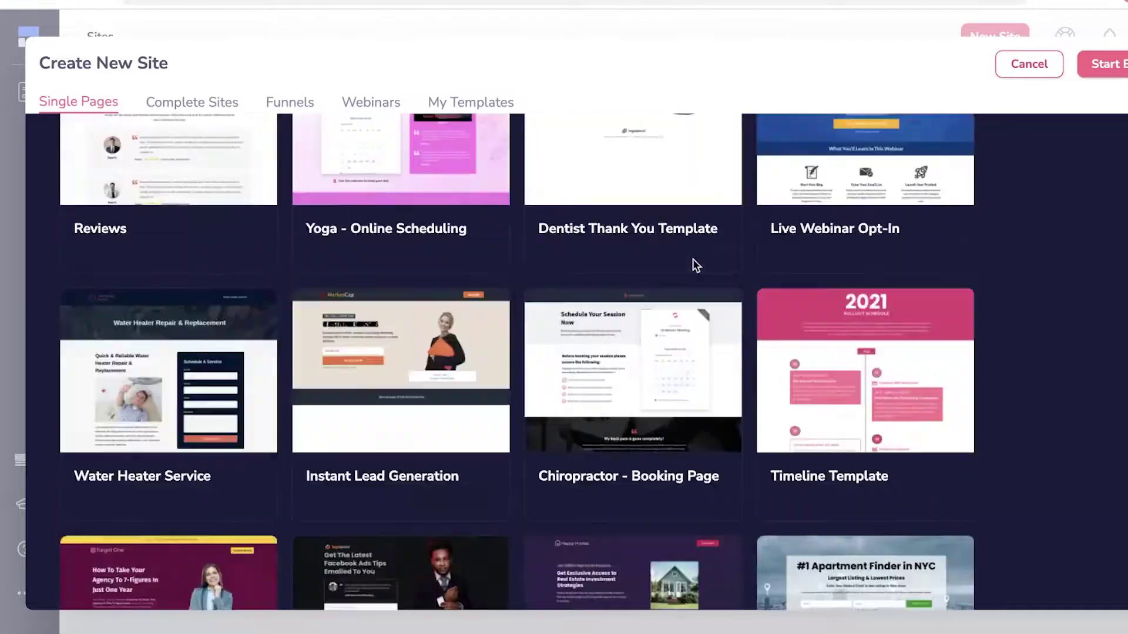
{"action": "scroll", "coordinate": [692, 258], "scroll_direction": "up", "scroll_amount": 5}
{"action": "scroll", "coordinate": [716, 259], "scroll_direction": "up", "scroll_amount": 5}
{"action": "scroll", "coordinate": [722, 251], "scroll_direction": "up", "scroll_amount": 2}
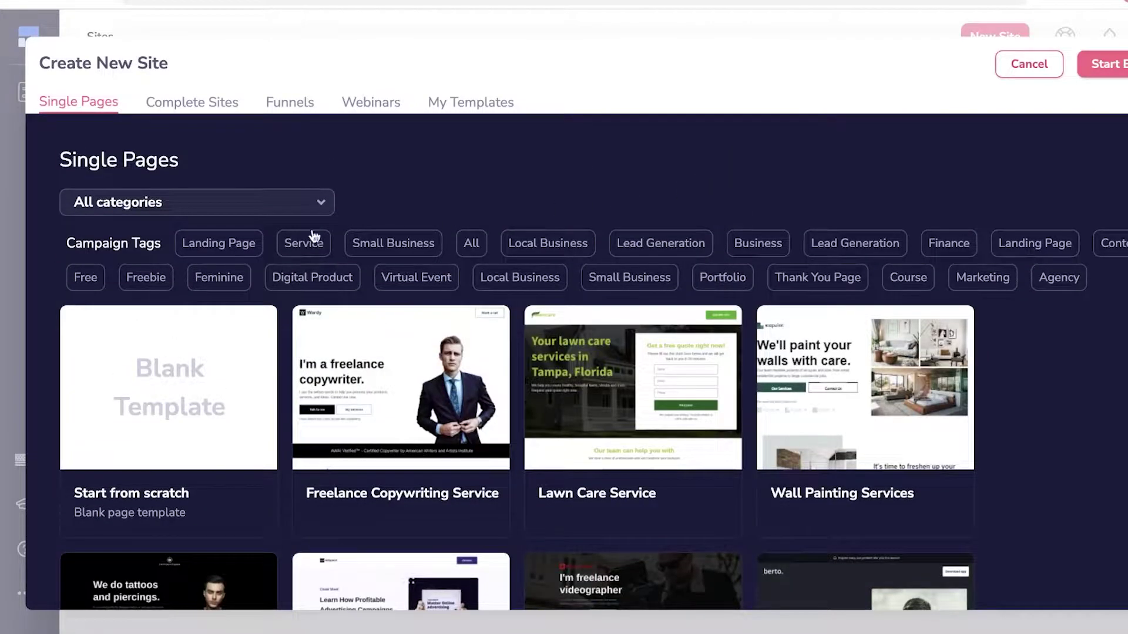
Step: Filter the Single Pages templates to the Photography category from the All categories dropdown
{"action": "left_click", "coordinate": [194, 202]}
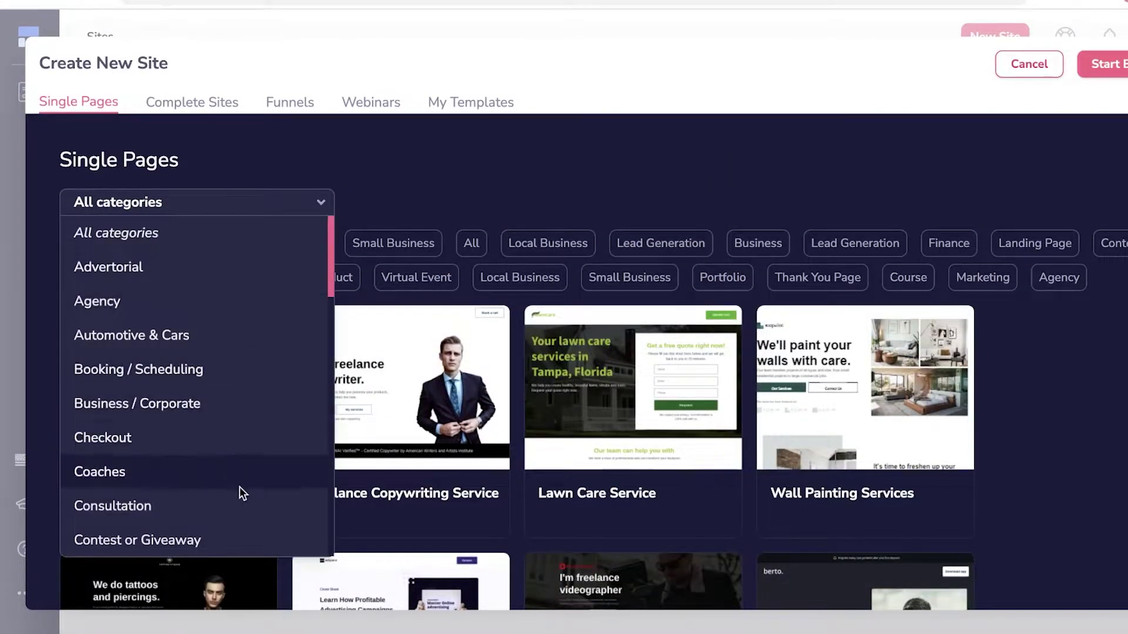
{"action": "scroll", "coordinate": [239, 487], "scroll_direction": "down", "scroll_amount": 3}
{"action": "left_click", "coordinate": [227, 210]}
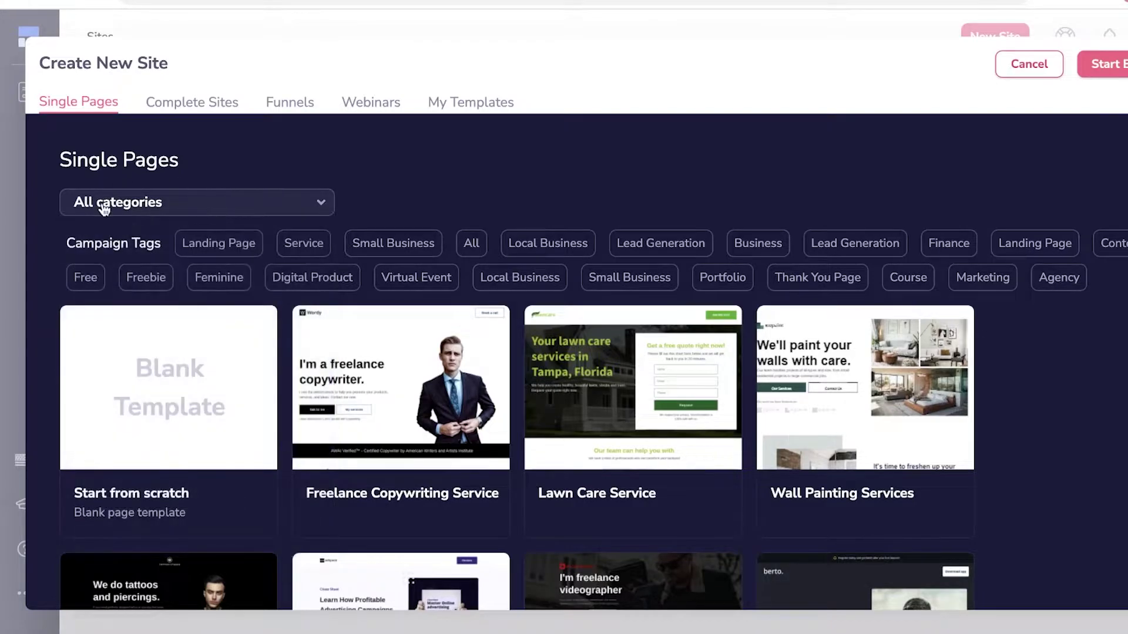
{"action": "left_click", "coordinate": [106, 205]}
{"action": "scroll", "coordinate": [194, 397], "scroll_direction": "down", "scroll_amount": 5}
{"action": "scroll", "coordinate": [218, 530], "scroll_direction": "down", "scroll_amount": 5}
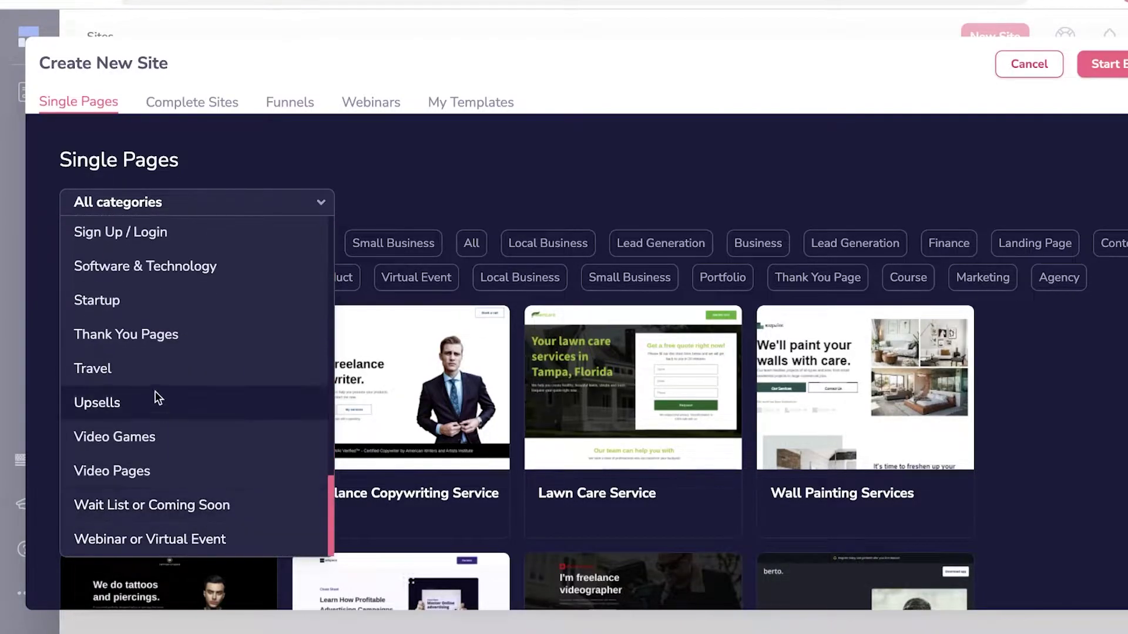
{"action": "scroll", "coordinate": [141, 370], "scroll_direction": "up", "scroll_amount": 1}
{"action": "scroll", "coordinate": [140, 396], "scroll_direction": "down", "scroll_amount": 1}
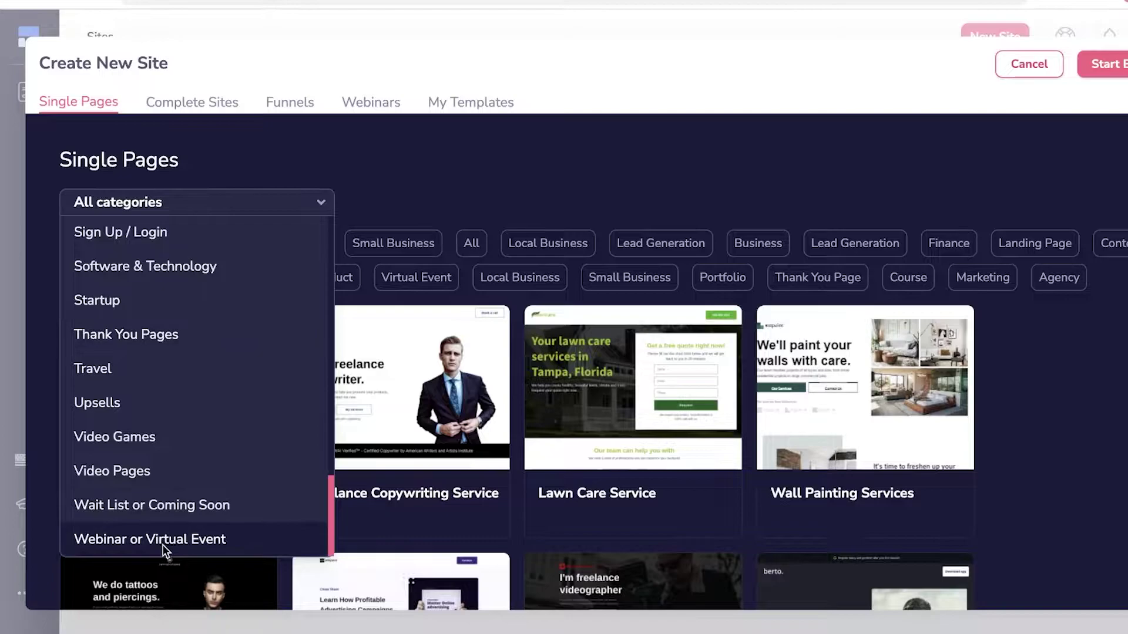
{"action": "scroll", "coordinate": [160, 409], "scroll_direction": "up", "scroll_amount": 1}
{"action": "scroll", "coordinate": [171, 353], "scroll_direction": "up", "scroll_amount": 3}
{"action": "scroll", "coordinate": [172, 313], "scroll_direction": "up", "scroll_amount": 3}
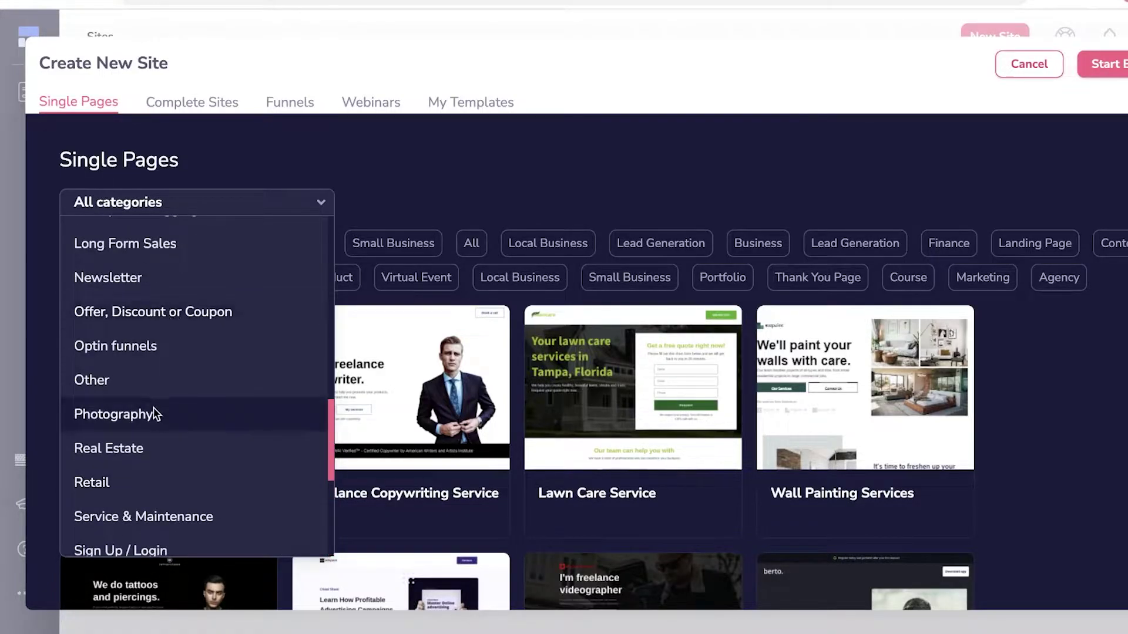
{"action": "left_click", "coordinate": [113, 414]}
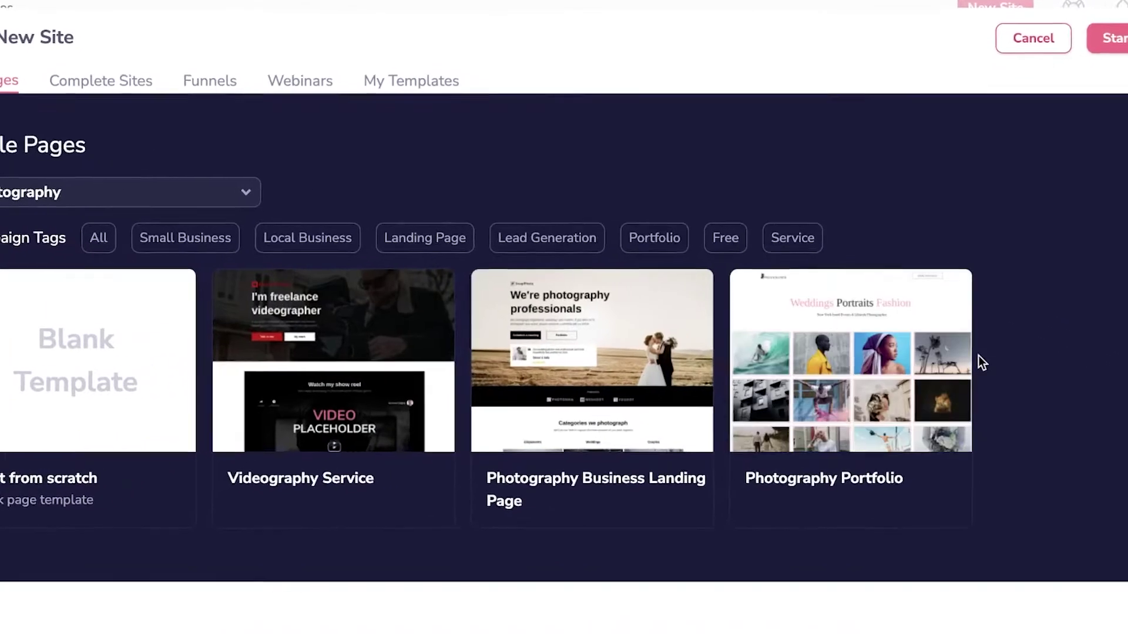
Step: Create the JanesPhotography site from the Photography Portfolio template and open it in the builder
{"action": "mouse_move", "coordinate": [850, 362]}
{"action": "left_click", "coordinate": [903, 366]}
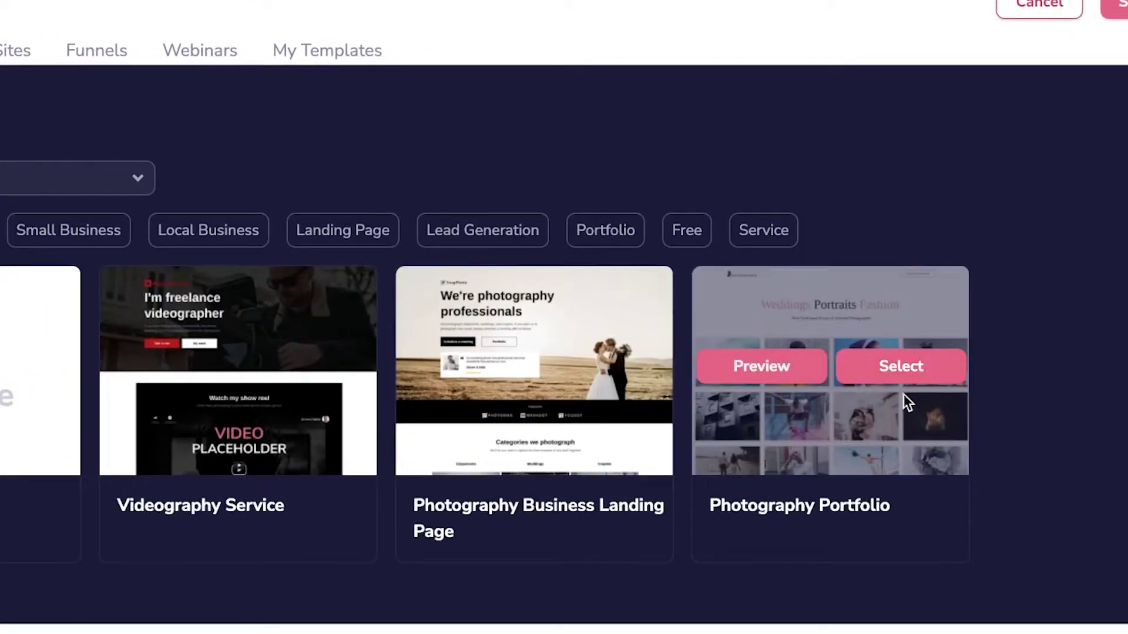
{"action": "type", "text": "JanesPhotography"}
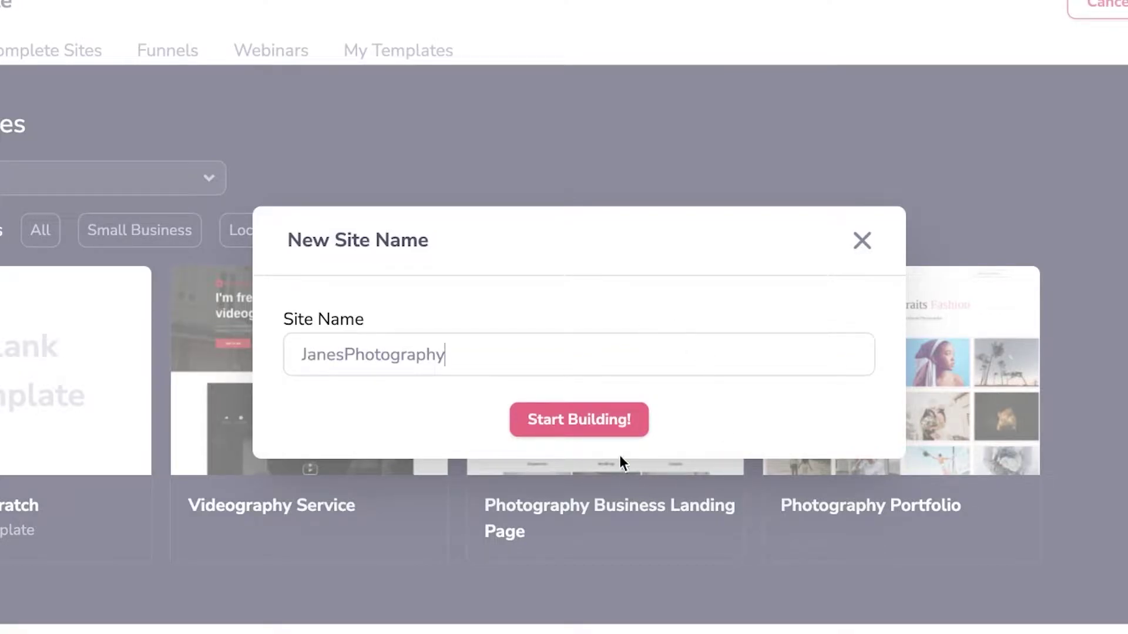
{"action": "left_click", "coordinate": [607, 423]}
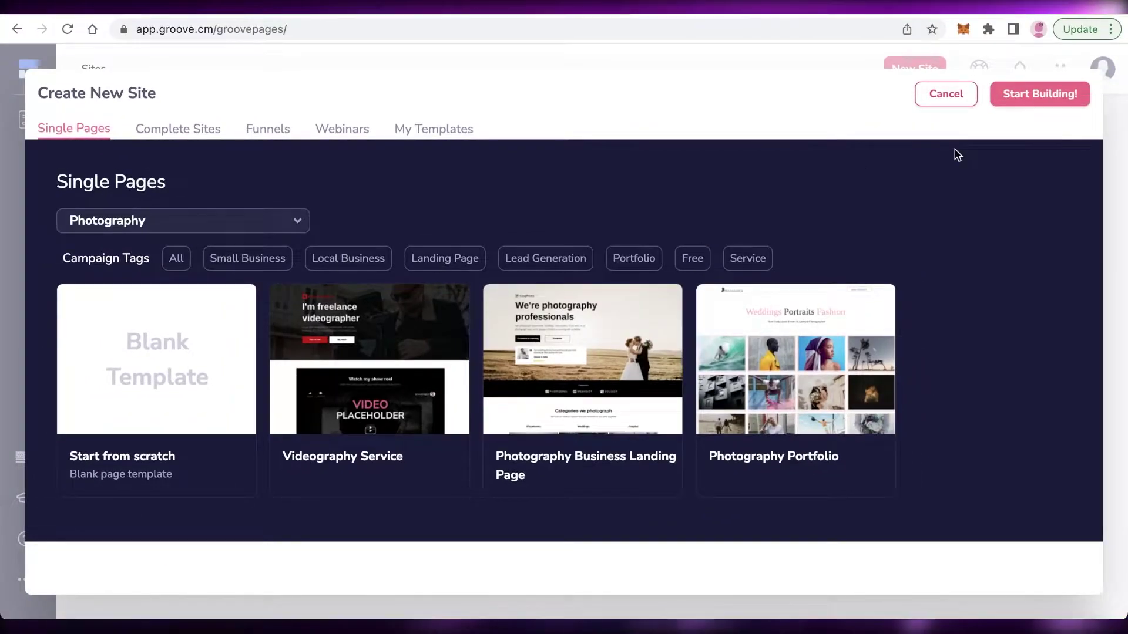
{"action": "mouse_move", "coordinate": [796, 359]}
{"action": "left_click", "coordinate": [833, 355]}
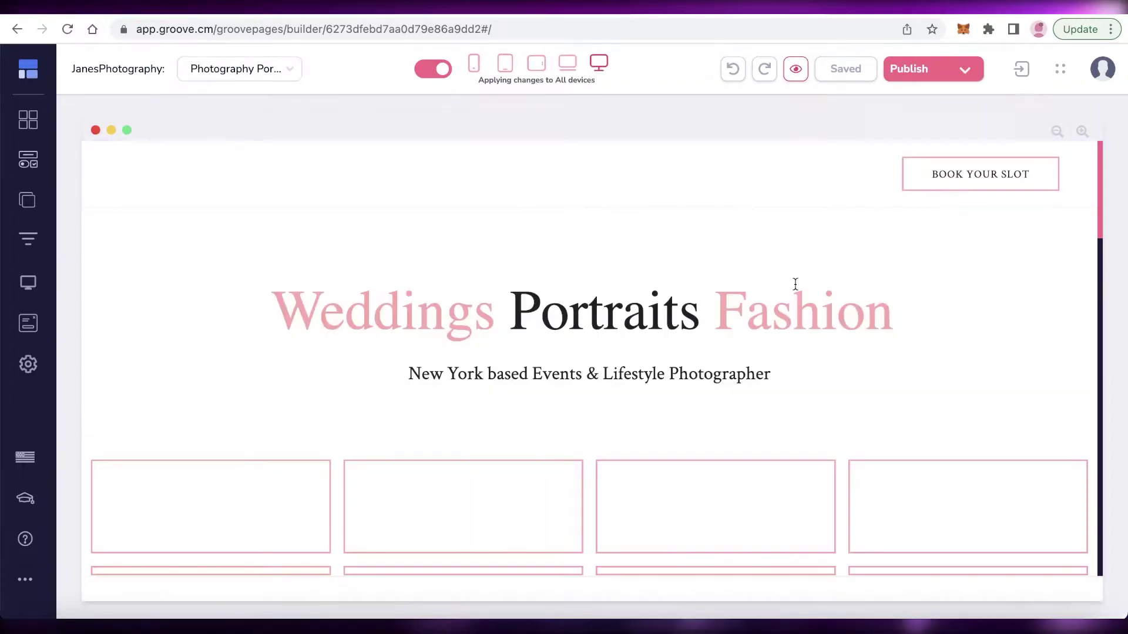
{"action": "scroll", "coordinate": [796, 276], "scroll_direction": "down", "scroll_amount": 5}
{"action": "scroll", "coordinate": [858, 262], "scroll_direction": "down", "scroll_amount": 5}
{"action": "scroll", "coordinate": [994, 286], "scroll_direction": "down", "scroll_amount": 5}
{"action": "scroll", "coordinate": [994, 286], "scroll_direction": "up", "scroll_amount": 5}
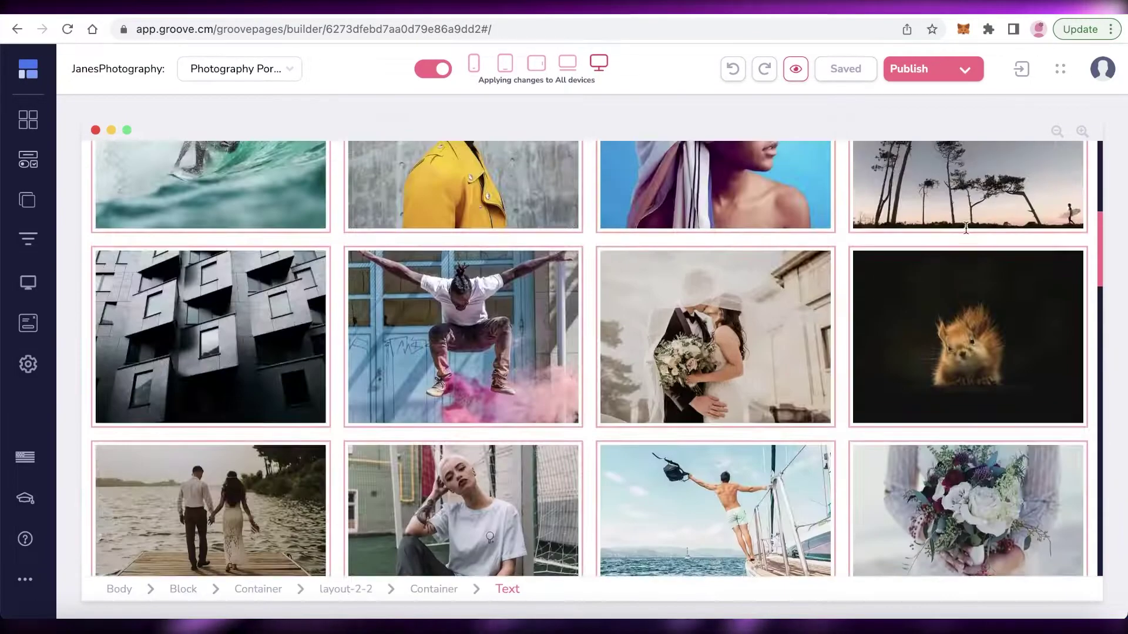
{"action": "scroll", "coordinate": [565, 246], "scroll_direction": "up", "scroll_amount": 5}
{"action": "scroll", "coordinate": [813, 190], "scroll_direction": "down", "scroll_amount": 2}
{"action": "scroll", "coordinate": [813, 189], "scroll_direction": "up", "scroll_amount": 3}
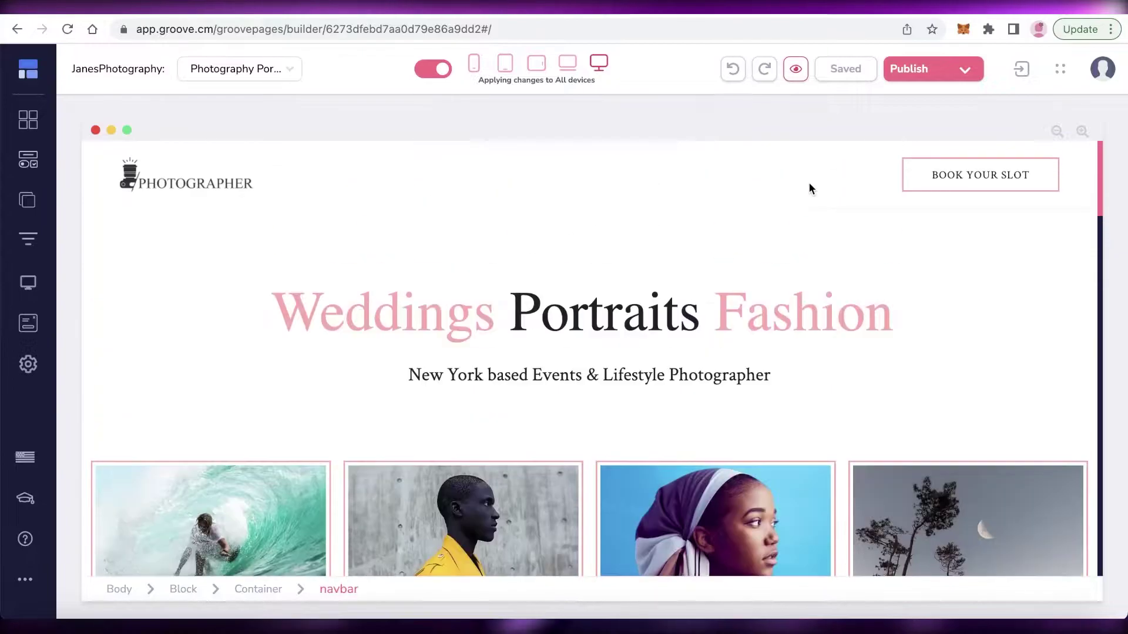
Step: Select the navbar and review Publish Settings, where subdomain publishing requires Premium
{"action": "left_click", "coordinate": [810, 177]}
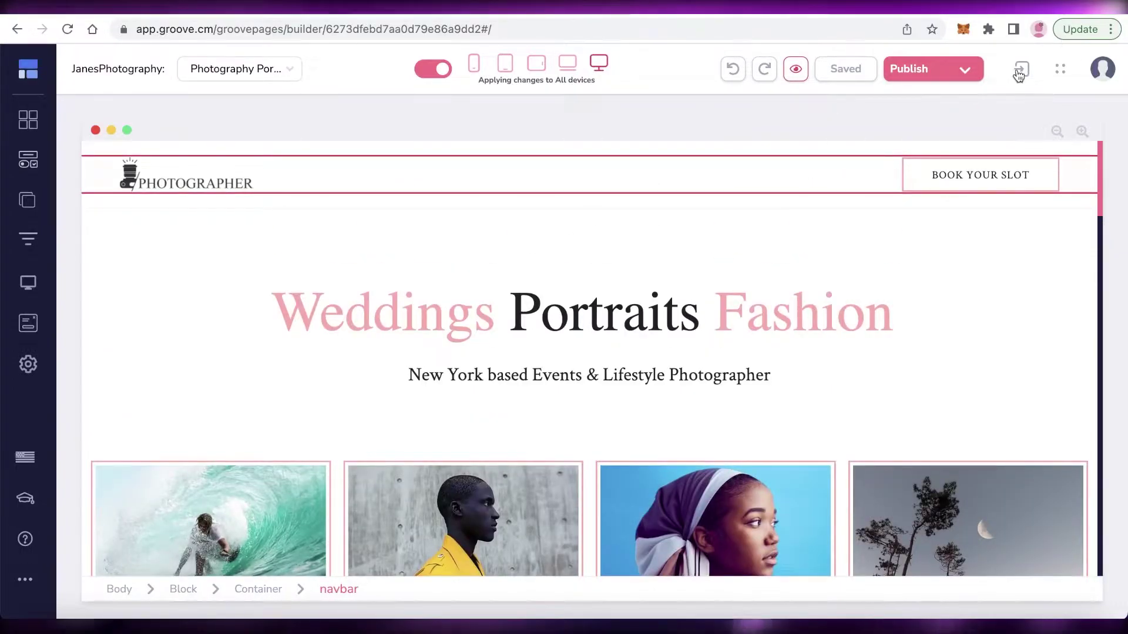
{"action": "left_click", "coordinate": [933, 69]}
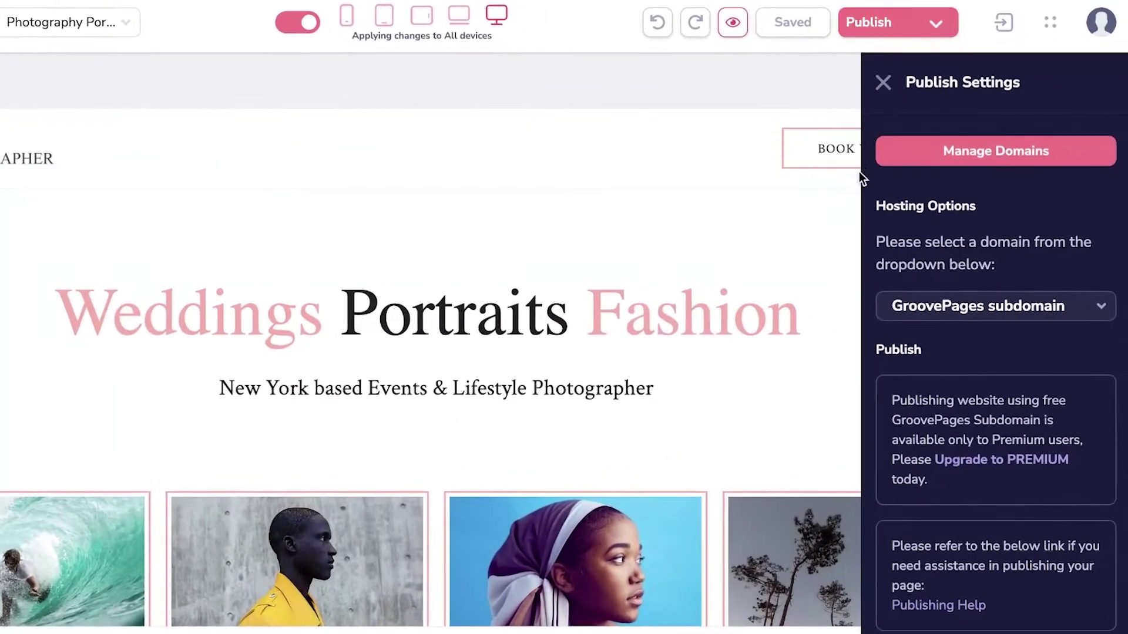
{"action": "left_click", "coordinate": [896, 95]}
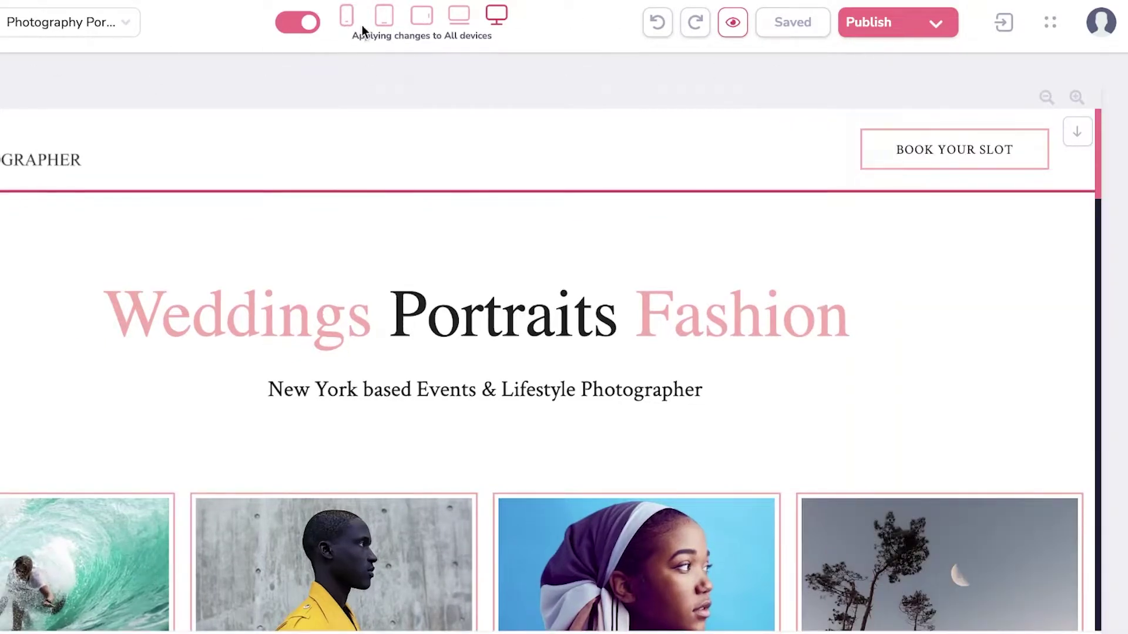
Step: Toggle laptop and desktop previews, check the pages list, and open the navbar's style panel
{"action": "left_click", "coordinate": [459, 15]}
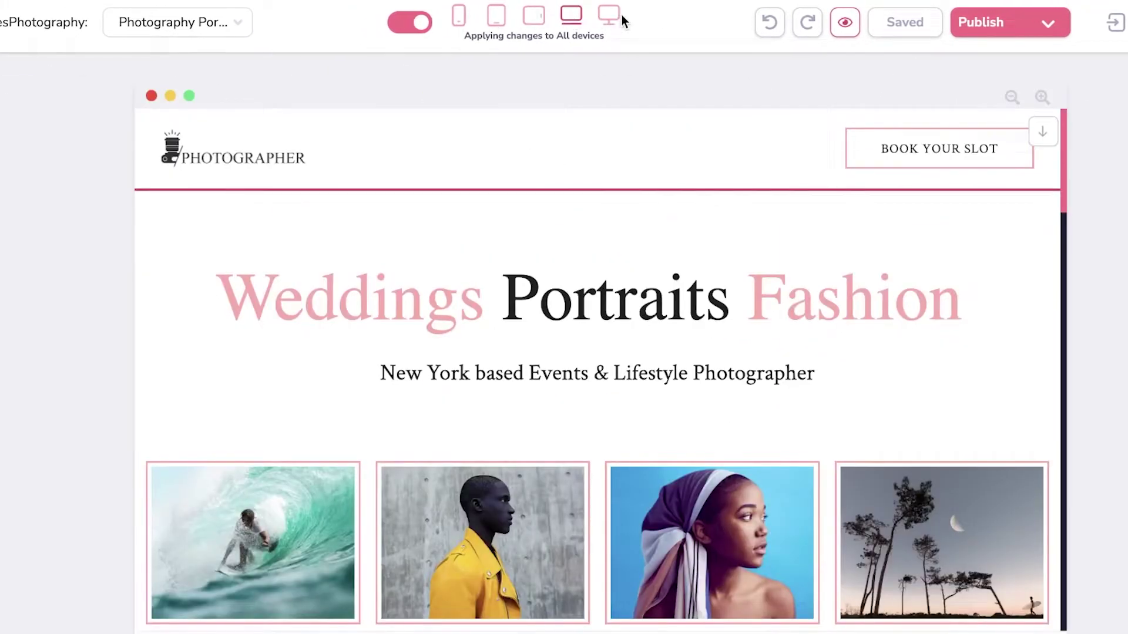
{"action": "left_click", "coordinate": [609, 15]}
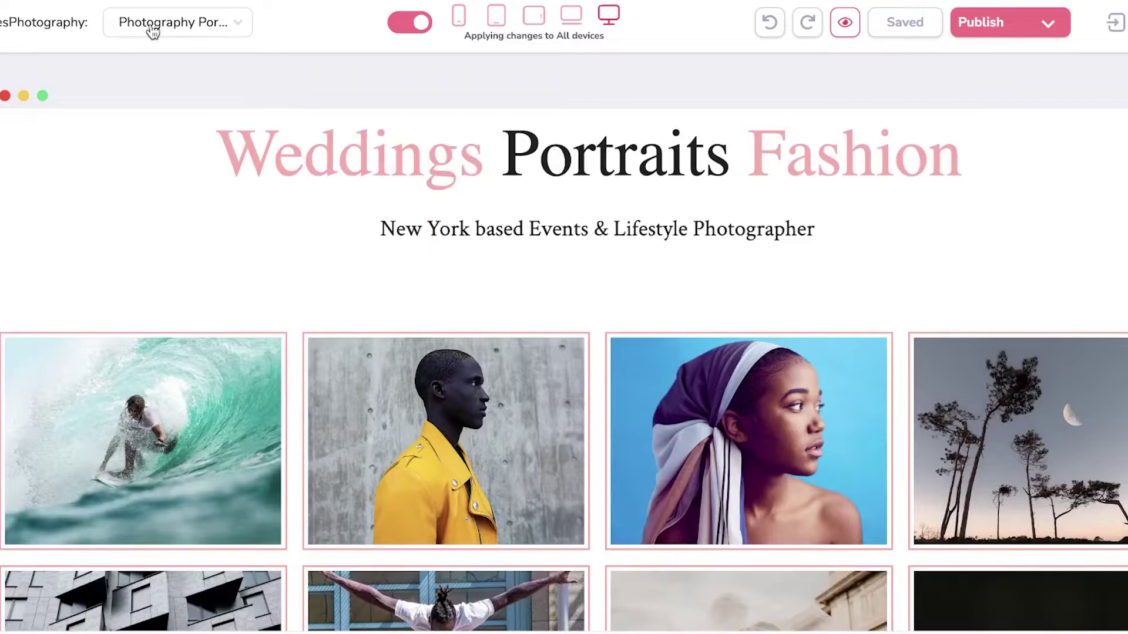
{"action": "left_click", "coordinate": [173, 22]}
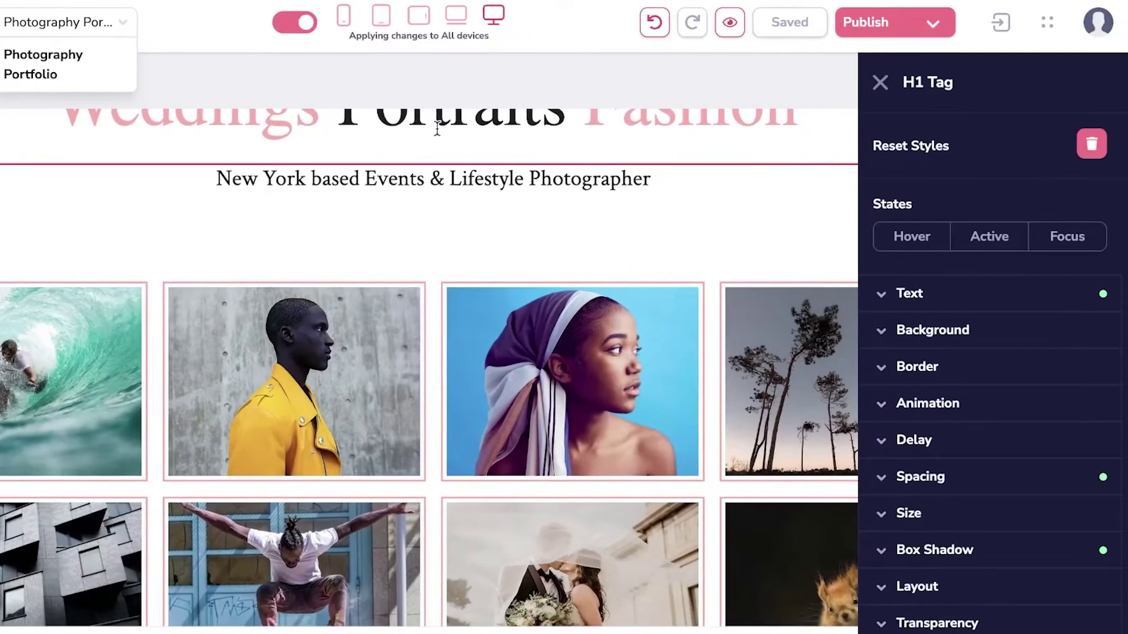
{"action": "scroll", "coordinate": [437, 131], "scroll_direction": "up", "scroll_amount": 3}
{"action": "left_click", "coordinate": [438, 141]}
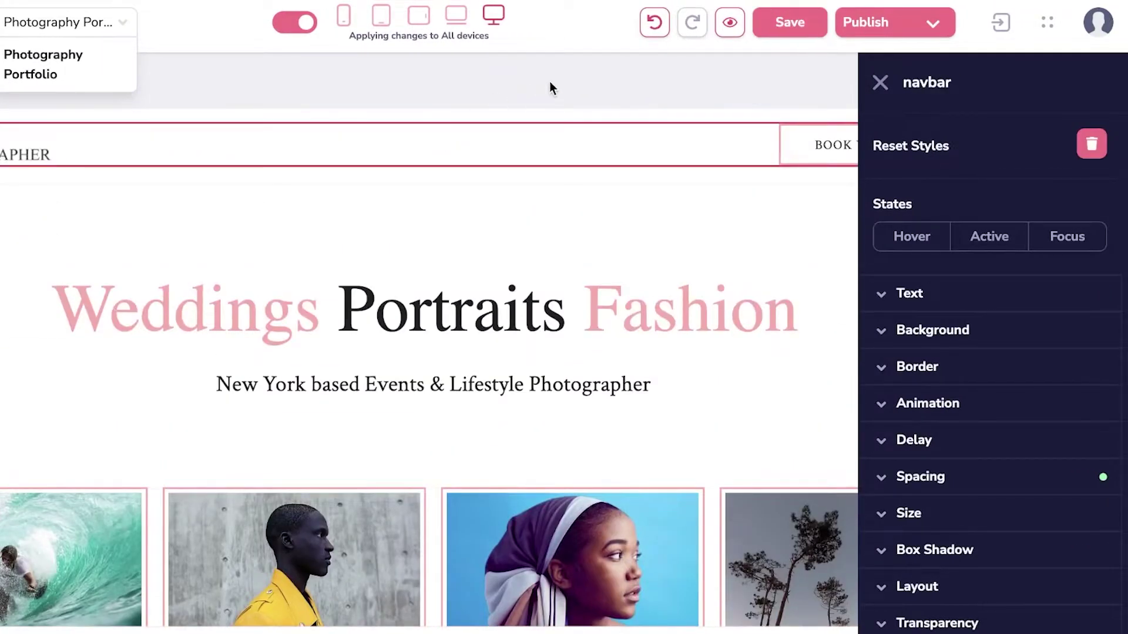
Step: Select the PHOTOGRAPHER logo, check its margin and padding, and duplicate it
{"action": "left_click", "coordinate": [880, 83]}
{"action": "left_click", "coordinate": [27, 154]}
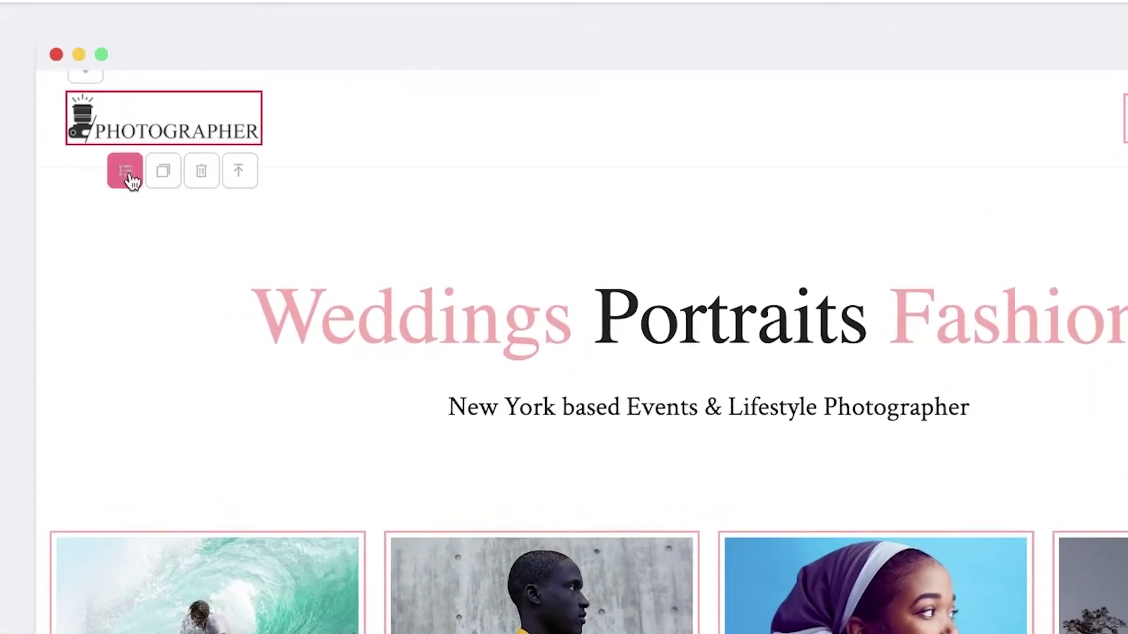
{"action": "left_click", "coordinate": [125, 172]}
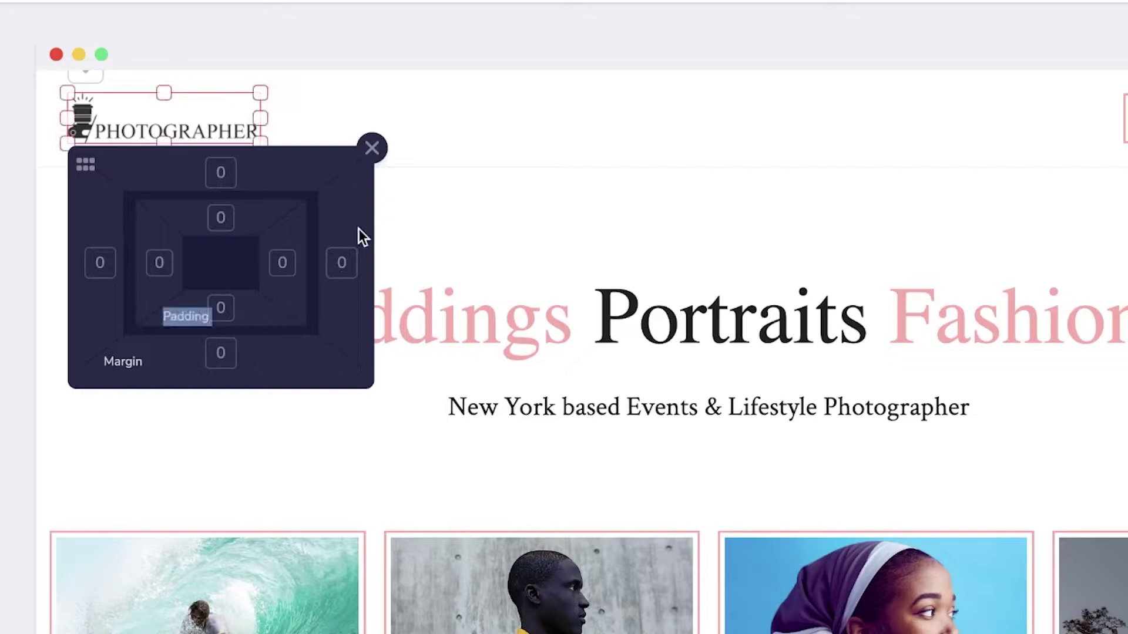
{"action": "left_click", "coordinate": [372, 150]}
{"action": "left_click", "coordinate": [162, 172]}
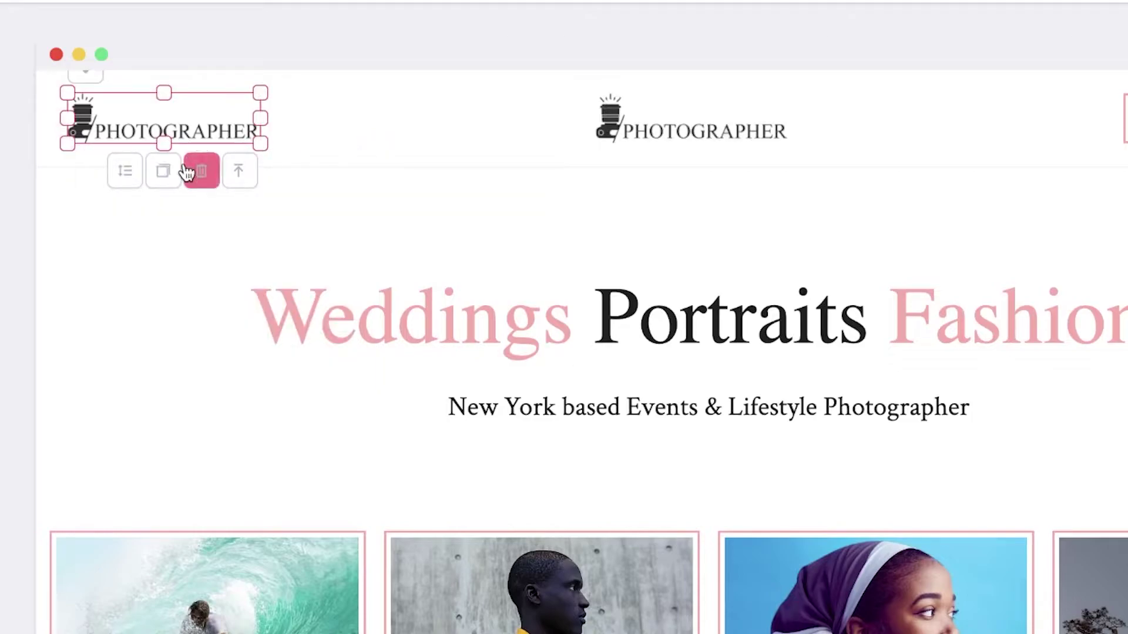
Step: Delete the enlarged centered duplicate logo from the header and confirm
{"action": "left_click", "coordinate": [125, 172]}
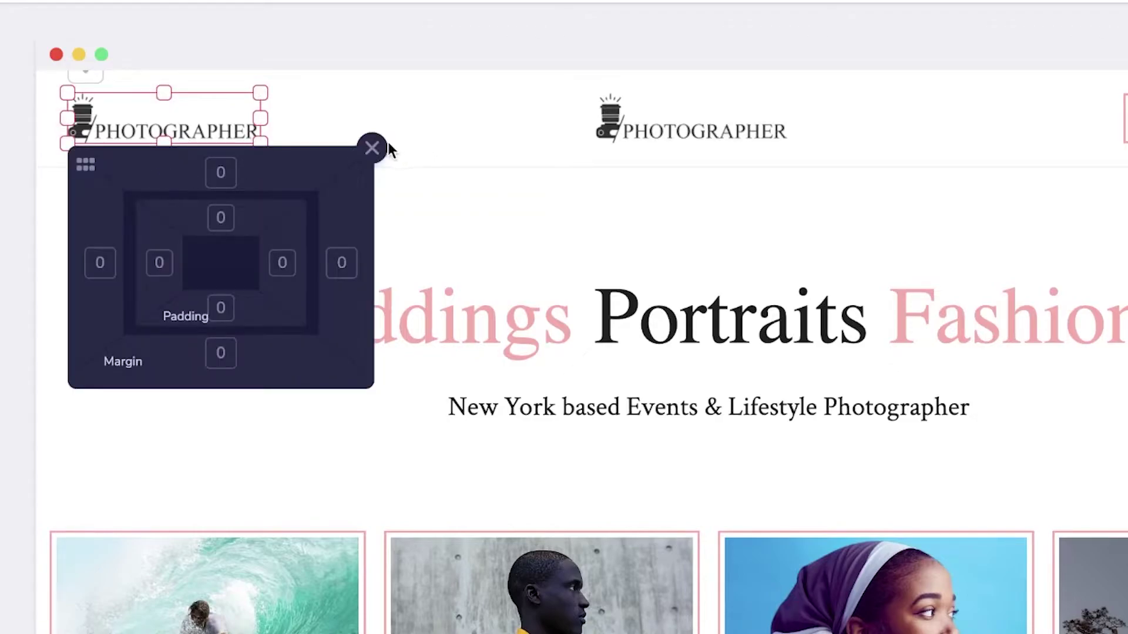
{"action": "left_click", "coordinate": [374, 149]}
{"action": "left_click", "coordinate": [600, 132]}
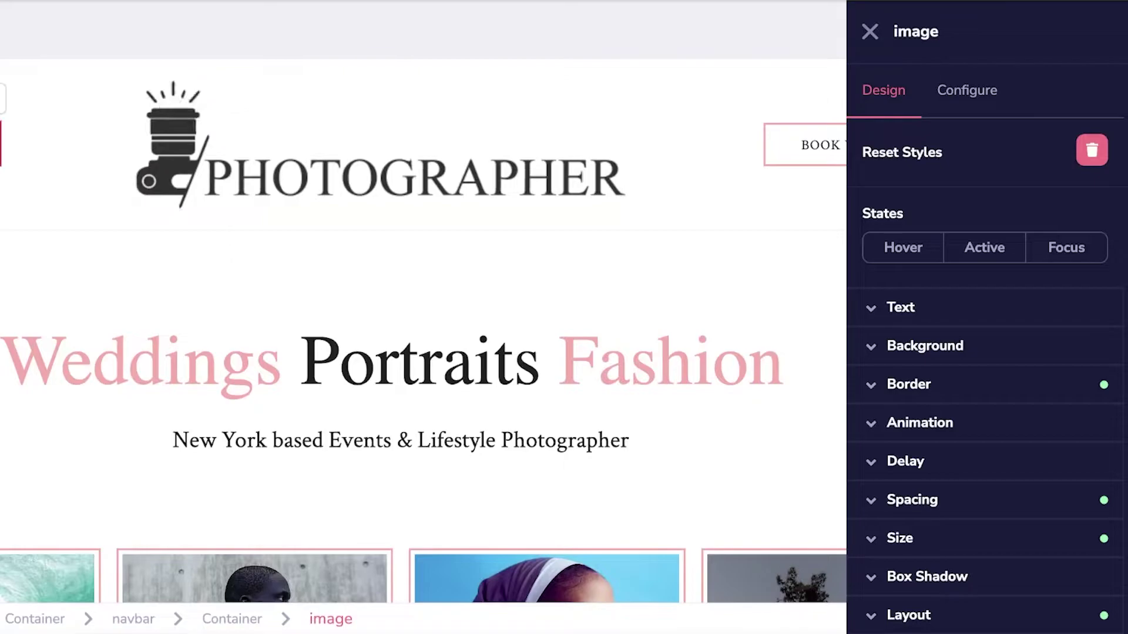
{"action": "left_click", "coordinate": [254, 104]}
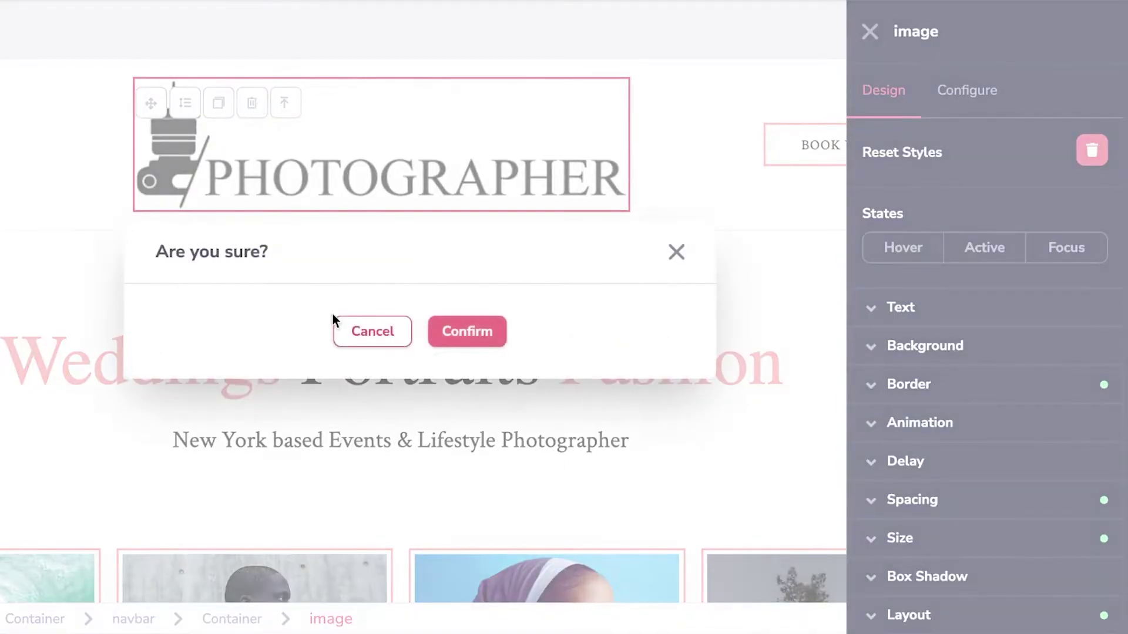
{"action": "left_click", "coordinate": [468, 329]}
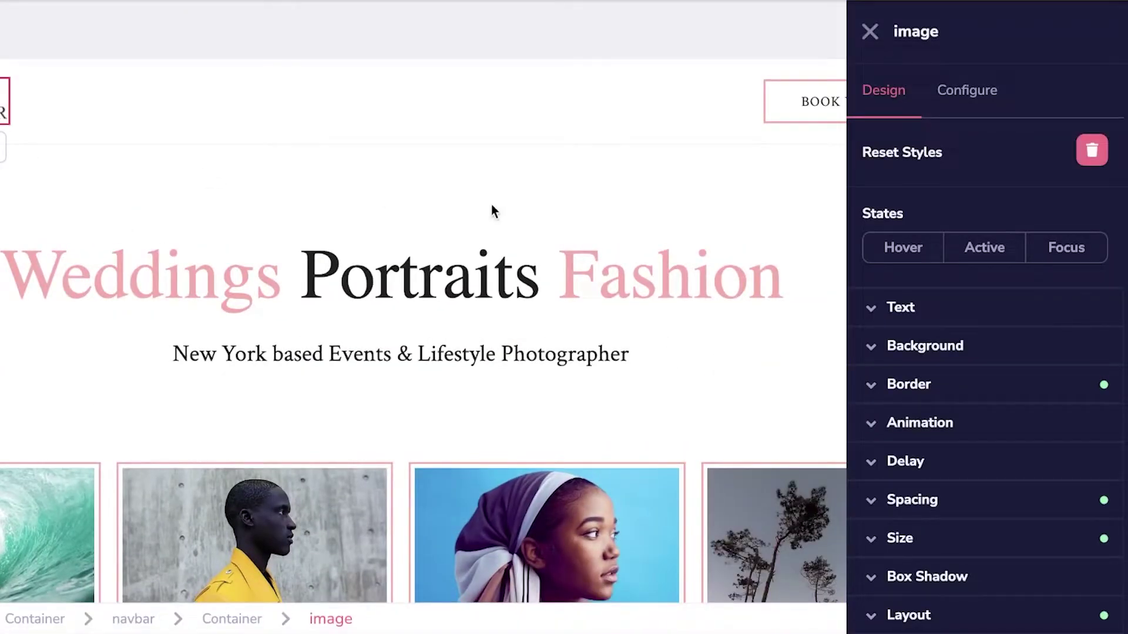
Step: Apply the Abril Fatface font to the logo text and check its margin and padding
{"action": "left_click", "coordinate": [901, 307]}
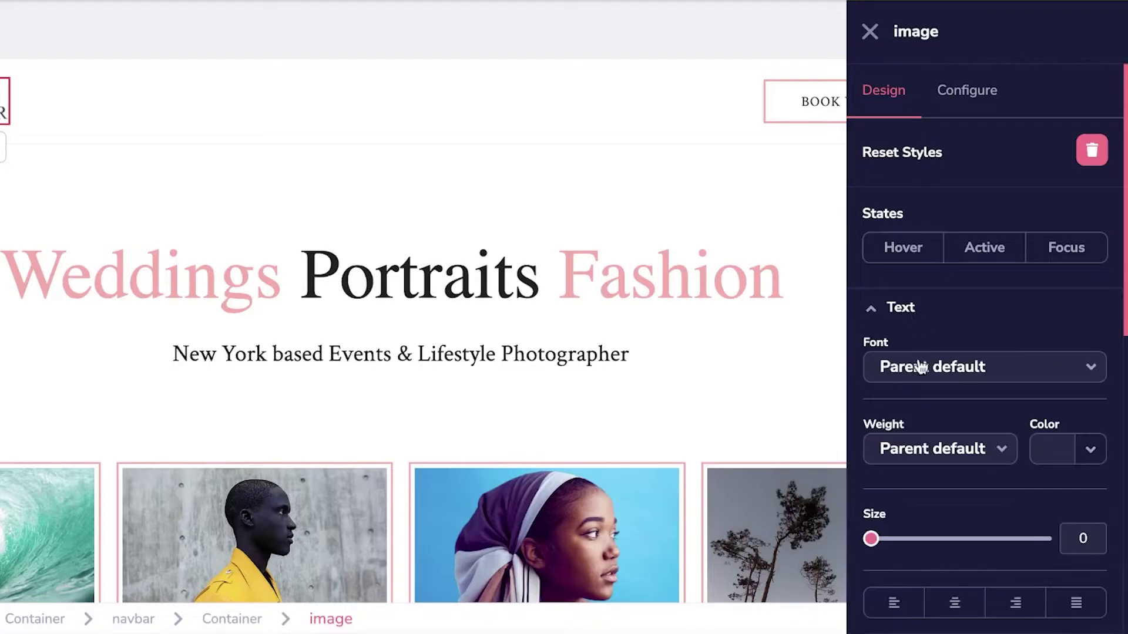
{"action": "scroll", "coordinate": [939, 441], "scroll_direction": "down", "scroll_amount": 3}
{"action": "scroll", "coordinate": [939, 440], "scroll_direction": "down", "scroll_amount": 3}
{"action": "left_click", "coordinate": [971, 116]}
{"action": "left_click", "coordinate": [926, 184]}
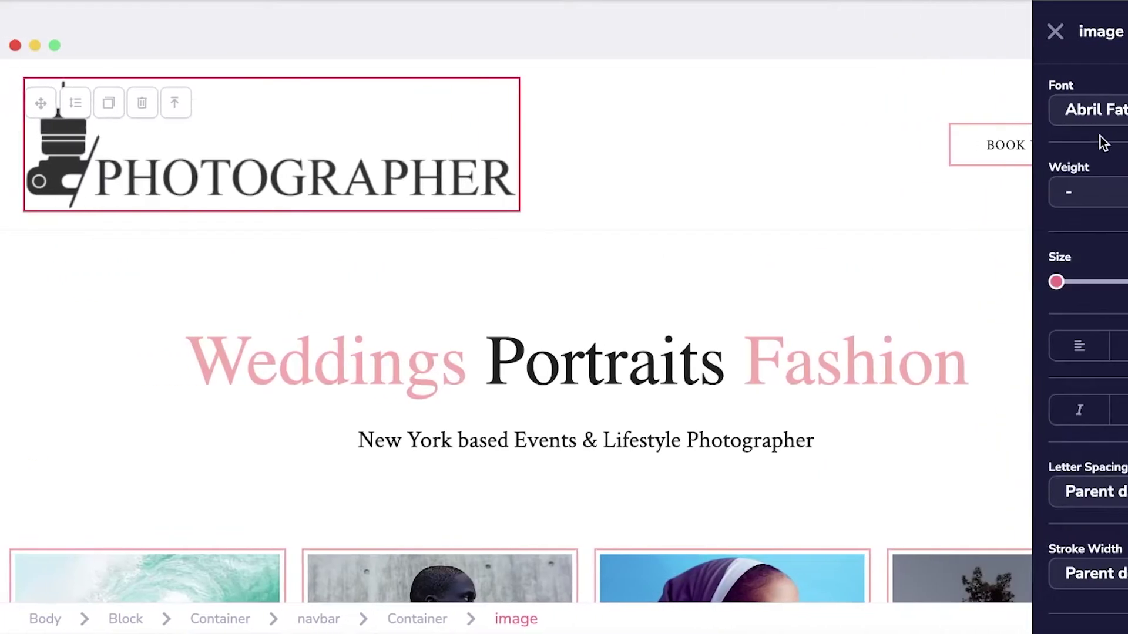
{"action": "left_click", "coordinate": [104, 103]}
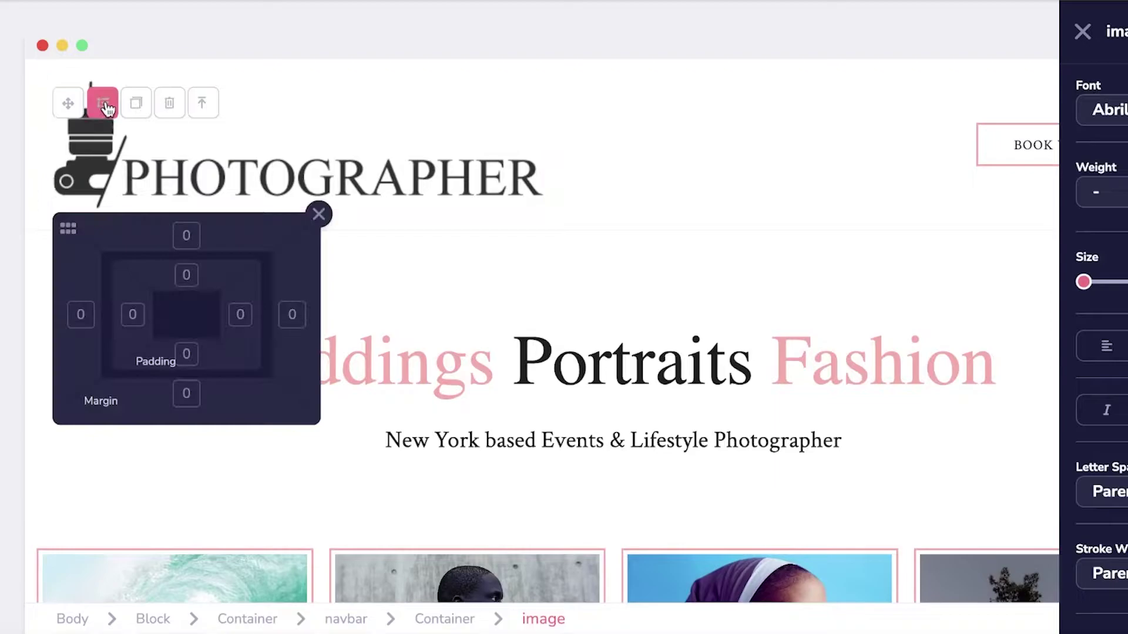
{"action": "left_click", "coordinate": [757, 121]}
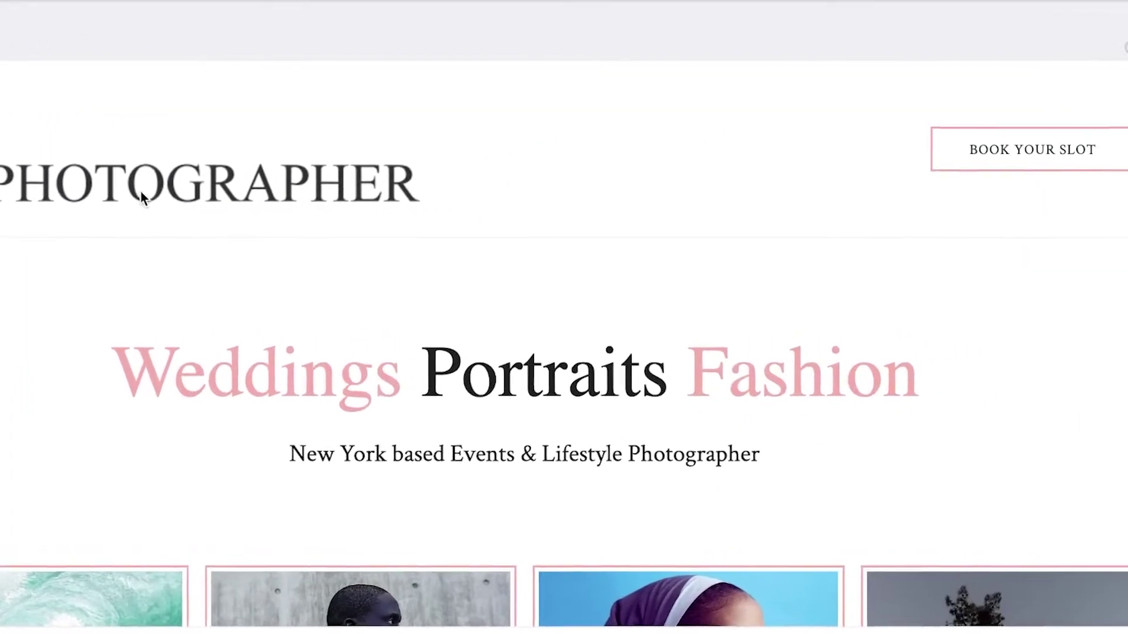
Step: Select the PHOTOGRAPHER logo and expand its text, border and spacing settings
{"action": "left_click", "coordinate": [143, 197]}
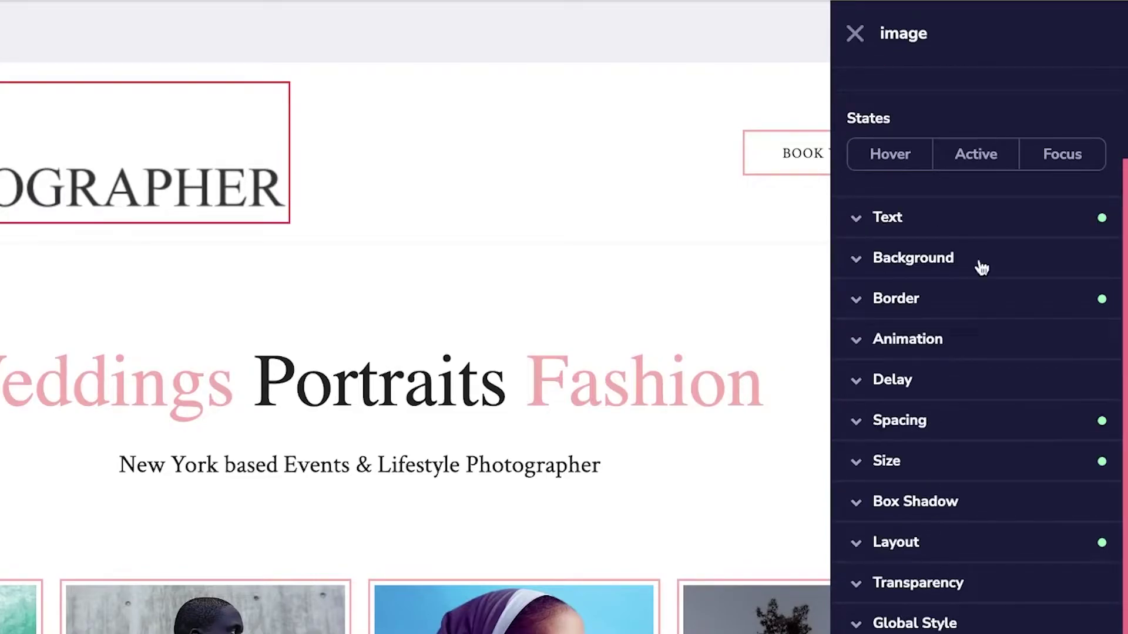
{"action": "left_click", "coordinate": [975, 217]}
{"action": "scroll", "coordinate": [973, 283], "scroll_direction": "down", "scroll_amount": 3}
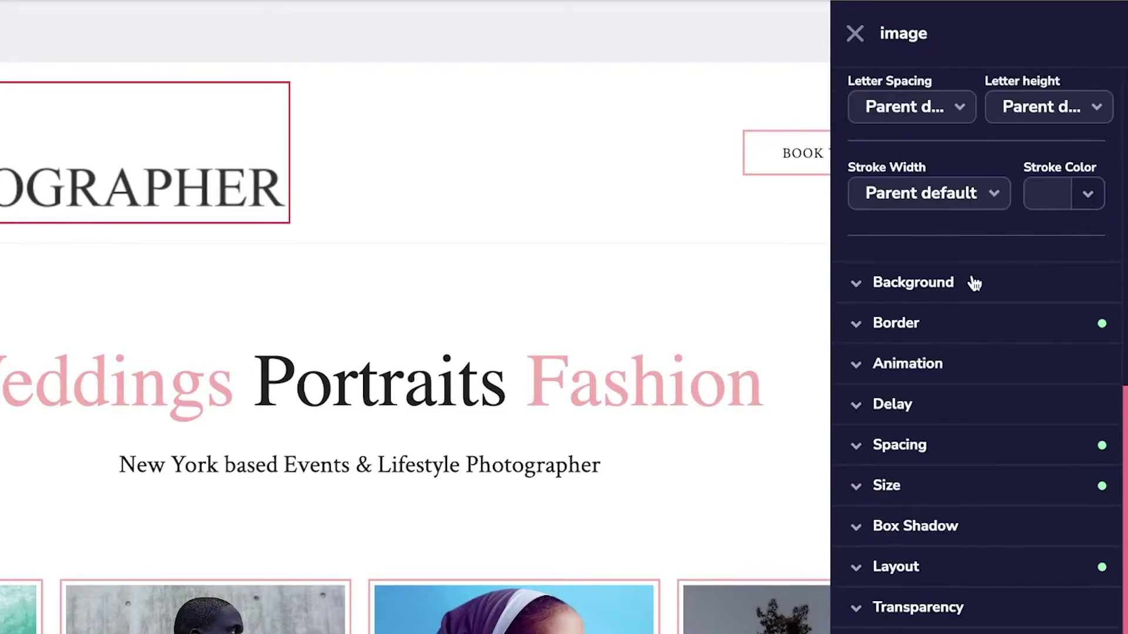
{"action": "left_click", "coordinate": [981, 331]}
{"action": "left_click", "coordinate": [957, 432]}
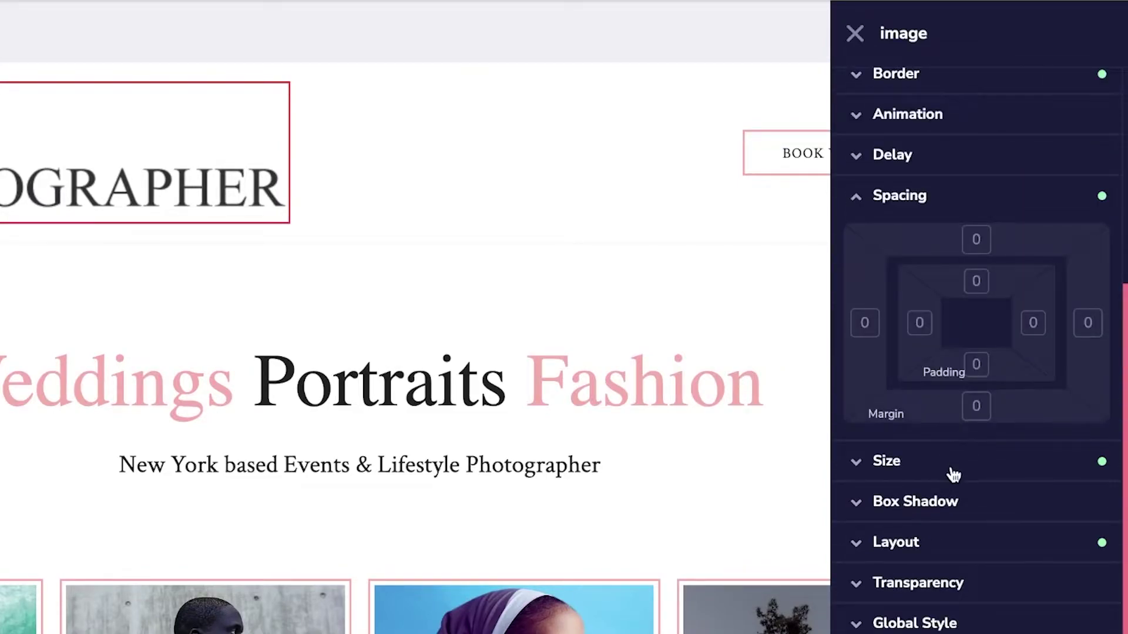
{"action": "scroll", "coordinate": [950, 357], "scroll_direction": "up", "scroll_amount": 5}
Step: Remove the logo file under Configure, then delete the logo element and confirm
{"action": "left_click", "coordinate": [956, 96]}
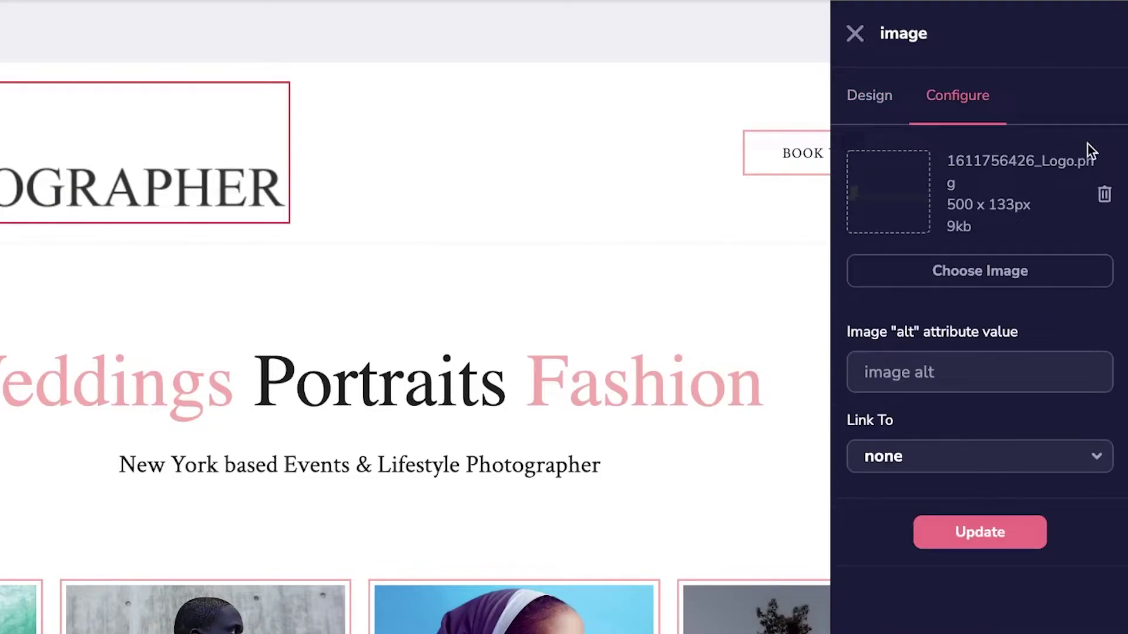
{"action": "left_click", "coordinate": [1104, 195]}
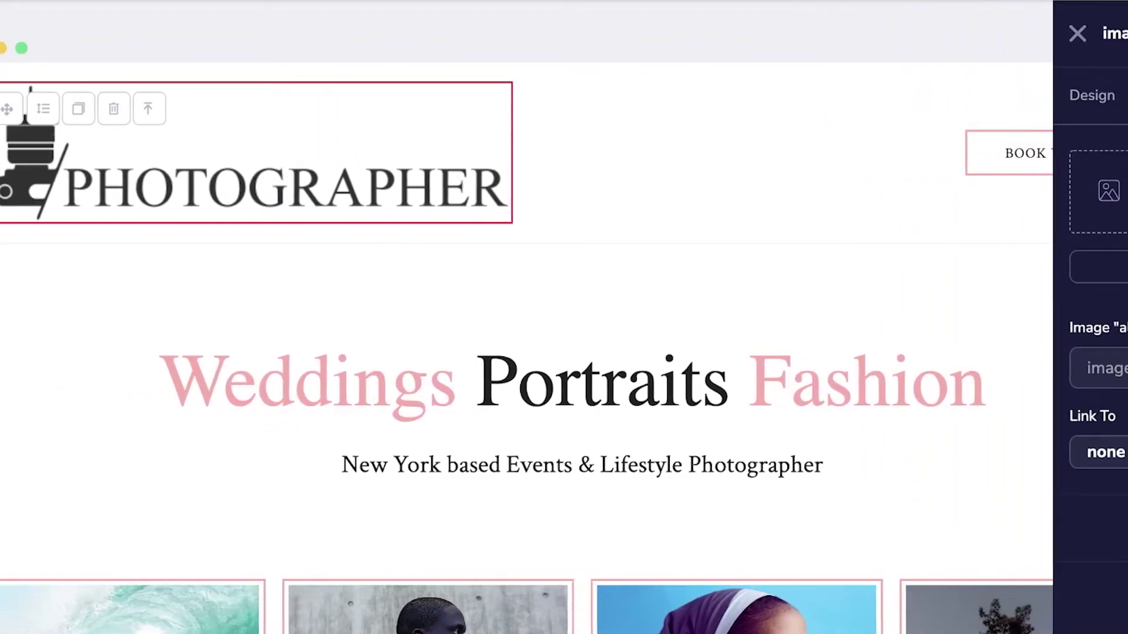
{"action": "left_click", "coordinate": [200, 106]}
{"action": "left_click", "coordinate": [740, 350]}
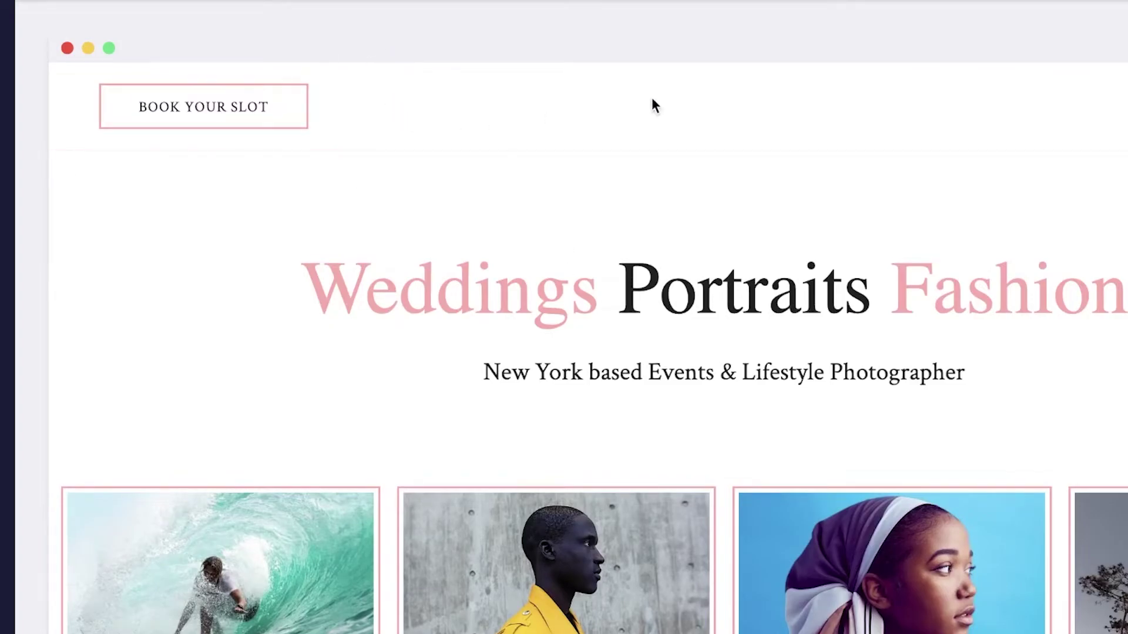
{"action": "mouse_move", "coordinate": [582, 106]}
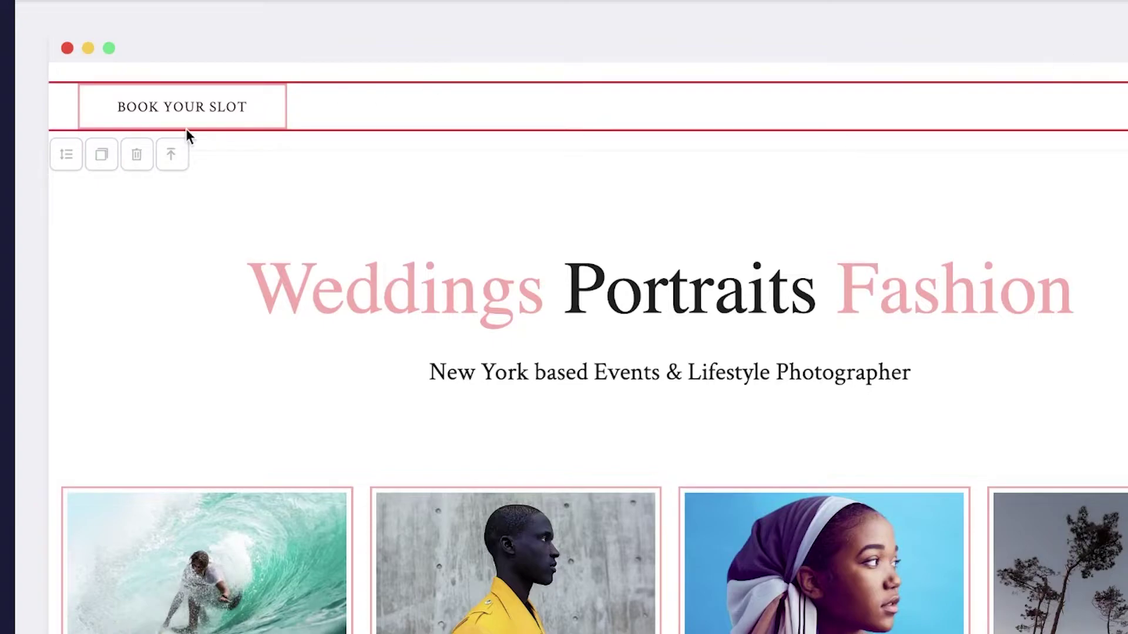
{"action": "scroll", "coordinate": [621, 84], "scroll_direction": "down", "scroll_amount": 5}
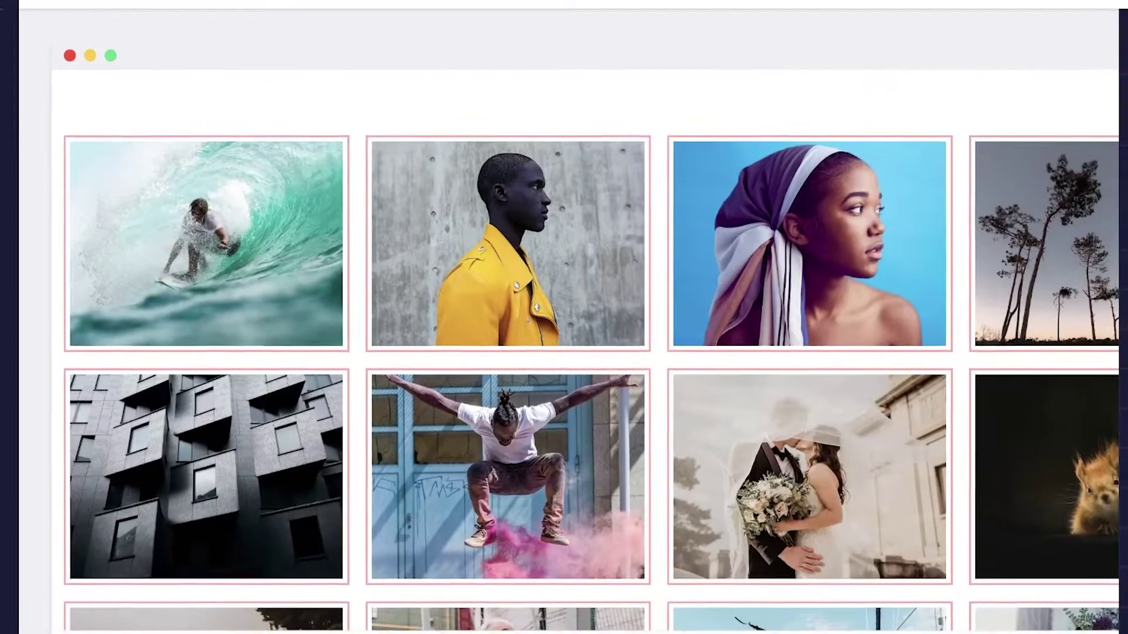
{"action": "scroll", "coordinate": [621, 265], "scroll_direction": "up", "scroll_amount": 5}
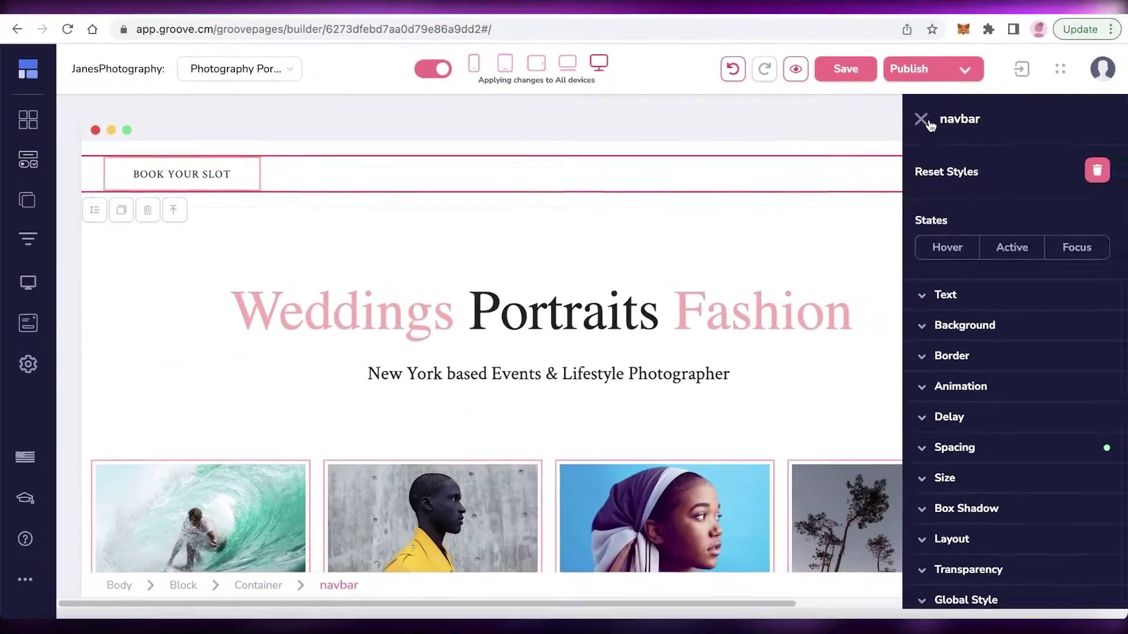
Step: Replace the 'Weddings Portraits Fashion' headline with 'JANES PORTFOLIO', then select the New York subtitle text
{"action": "left_click", "coordinate": [923, 119]}
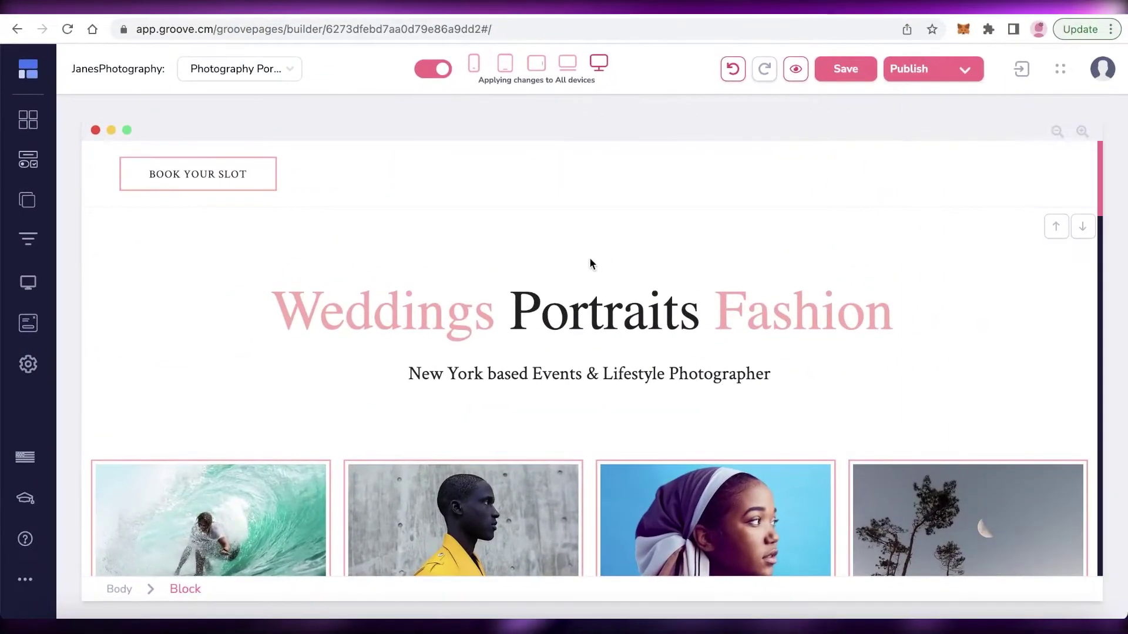
{"action": "left_click", "coordinate": [564, 310]}
{"action": "double_click", "coordinate": [476, 311]}
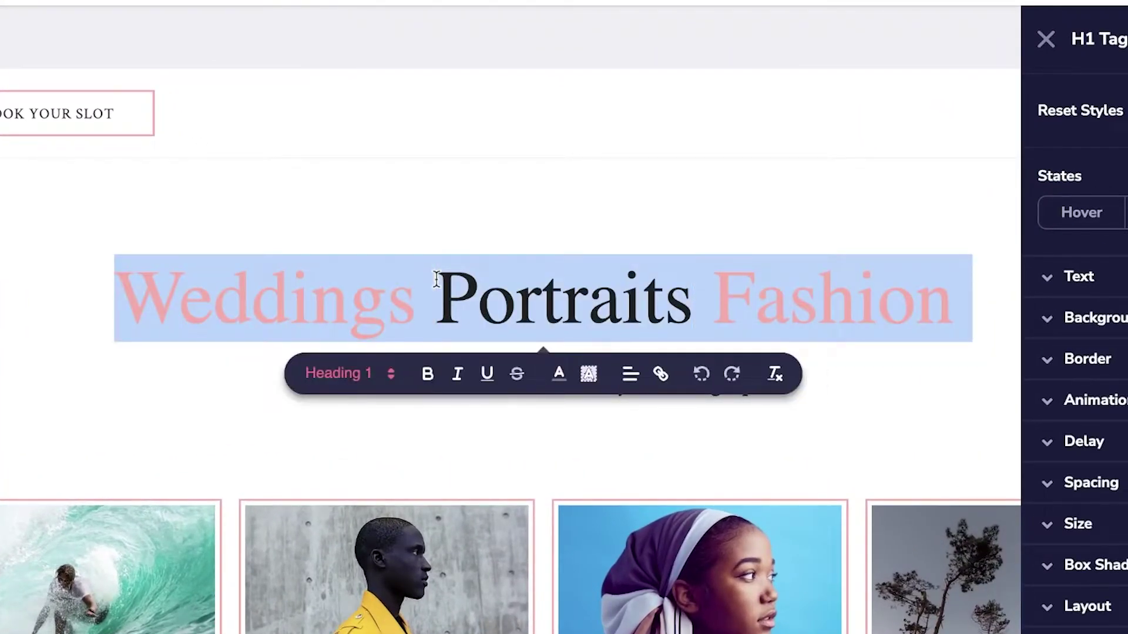
{"action": "type", "text": "K"}
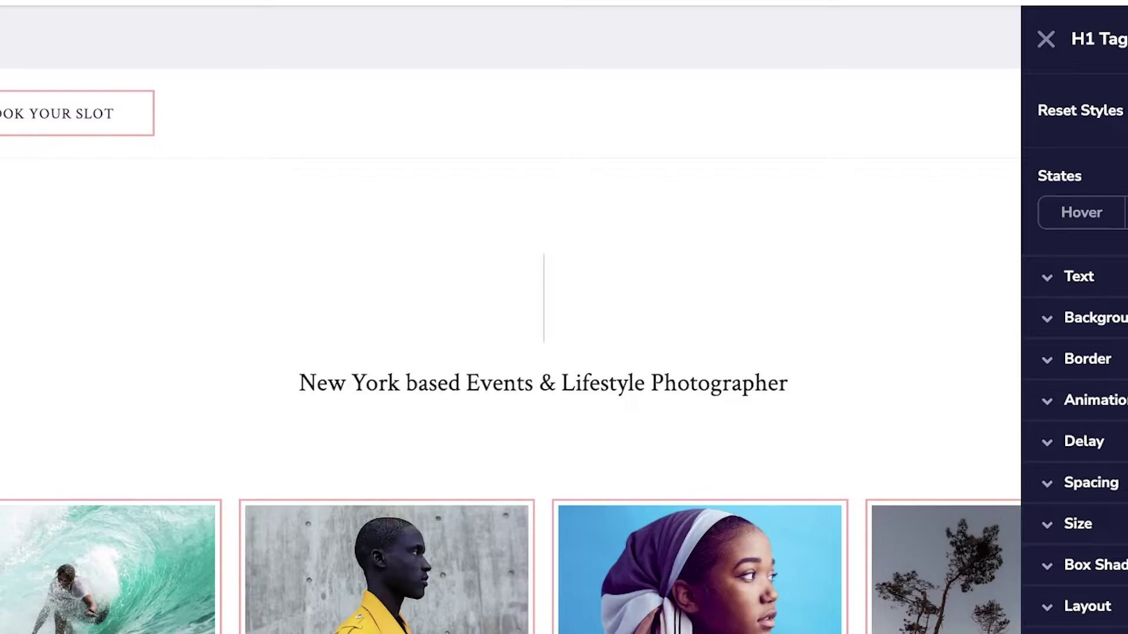
{"action": "type", "text": "ANES"}
{"action": "type", "text": " PORTFOL"}
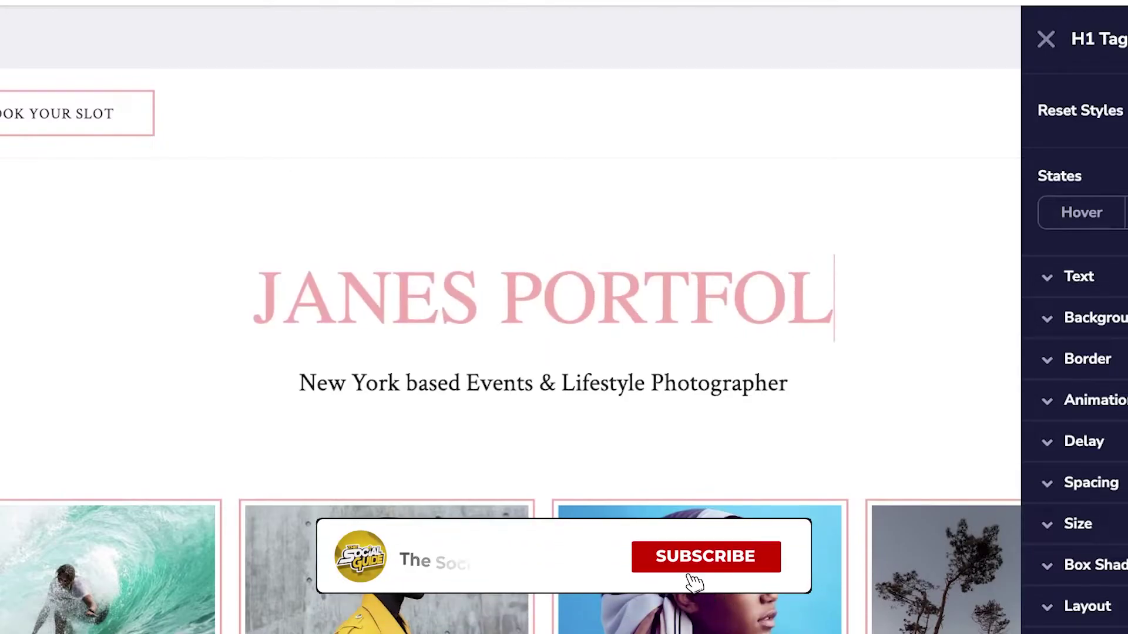
{"action": "type", "text": "IO"}
{"action": "scroll", "coordinate": [429, 390], "scroll_direction": "down", "scroll_amount": 4}
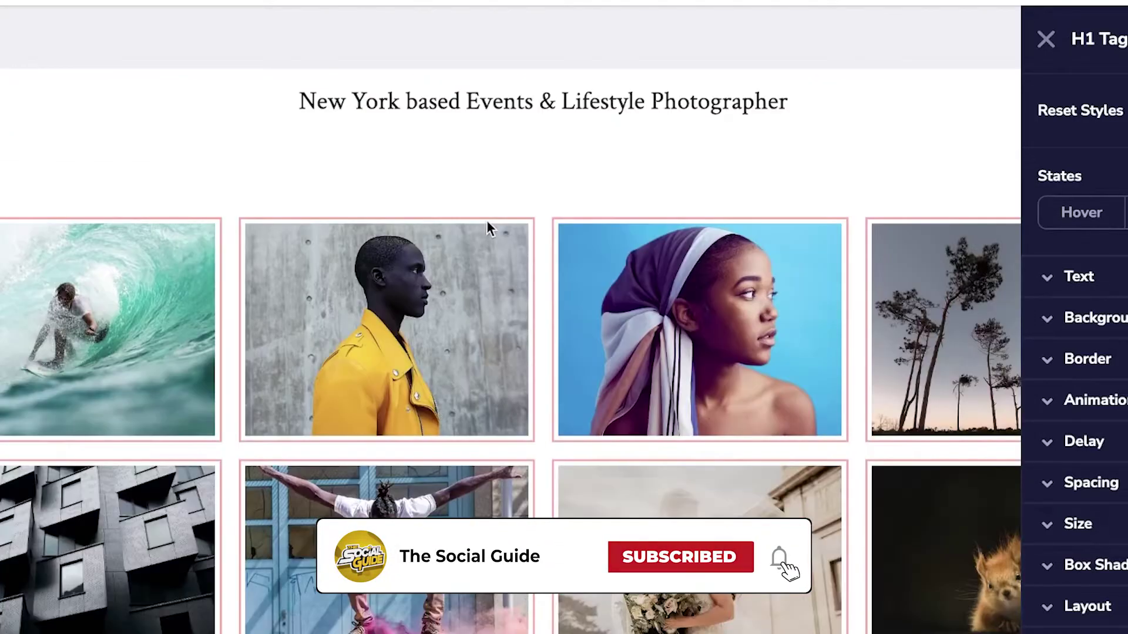
{"action": "scroll", "coordinate": [487, 224], "scroll_direction": "up", "scroll_amount": 1}
{"action": "left_click", "coordinate": [529, 158]}
{"action": "double_click", "coordinate": [529, 158]}
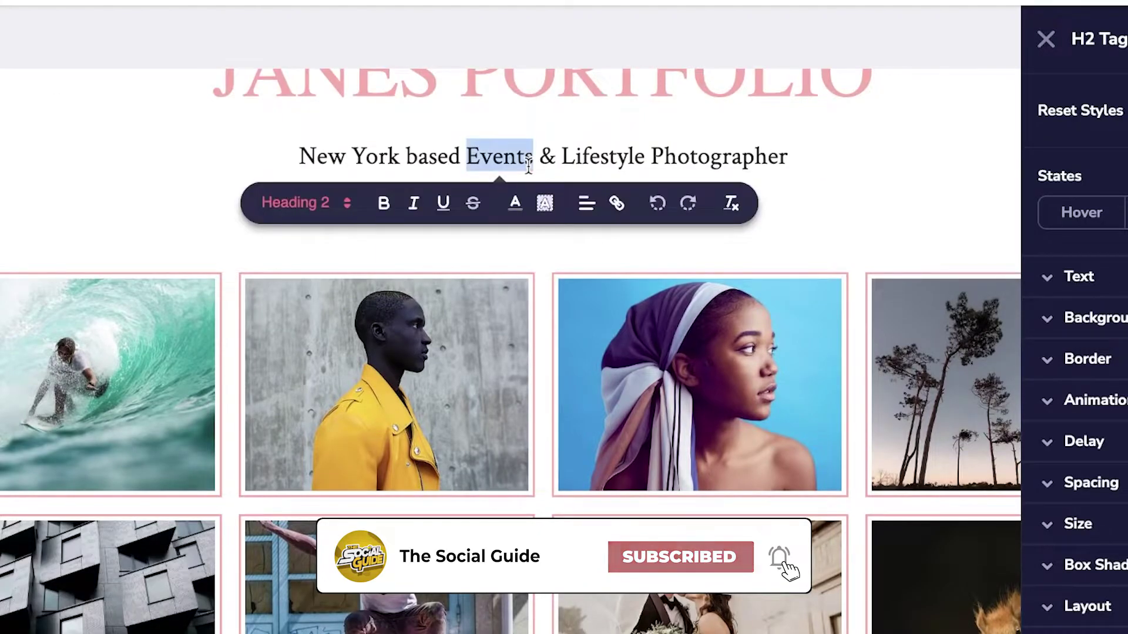
Step: Select the surfing photo in the gallery and show its image settings
{"action": "left_click", "coordinate": [48, 461]}
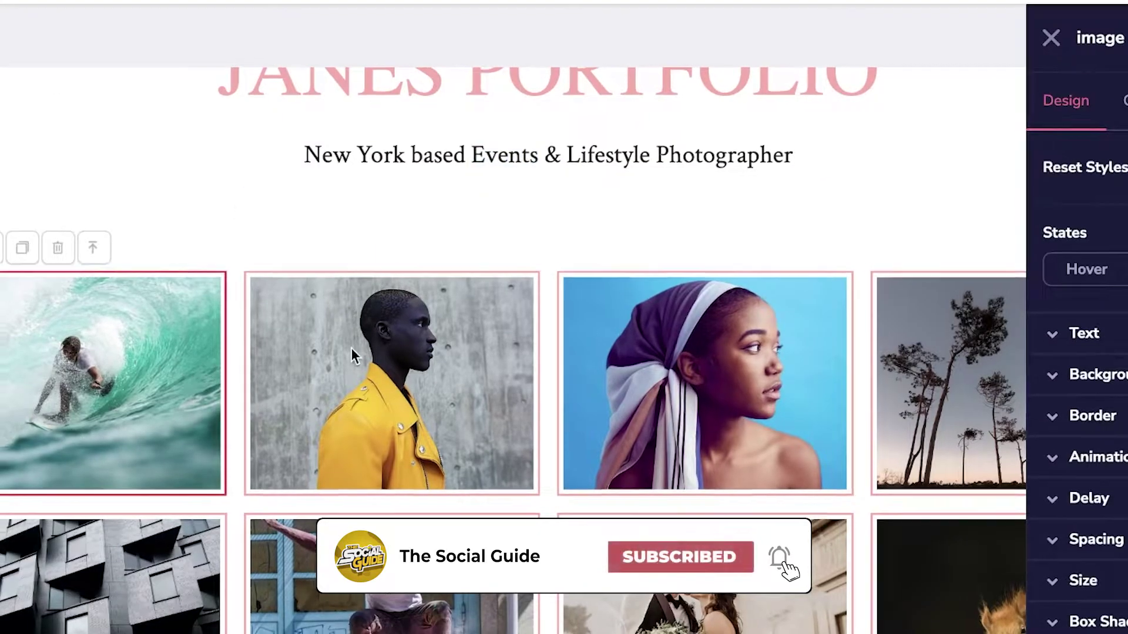
{"action": "left_click", "coordinate": [351, 348]}
{"action": "left_click", "coordinate": [202, 349]}
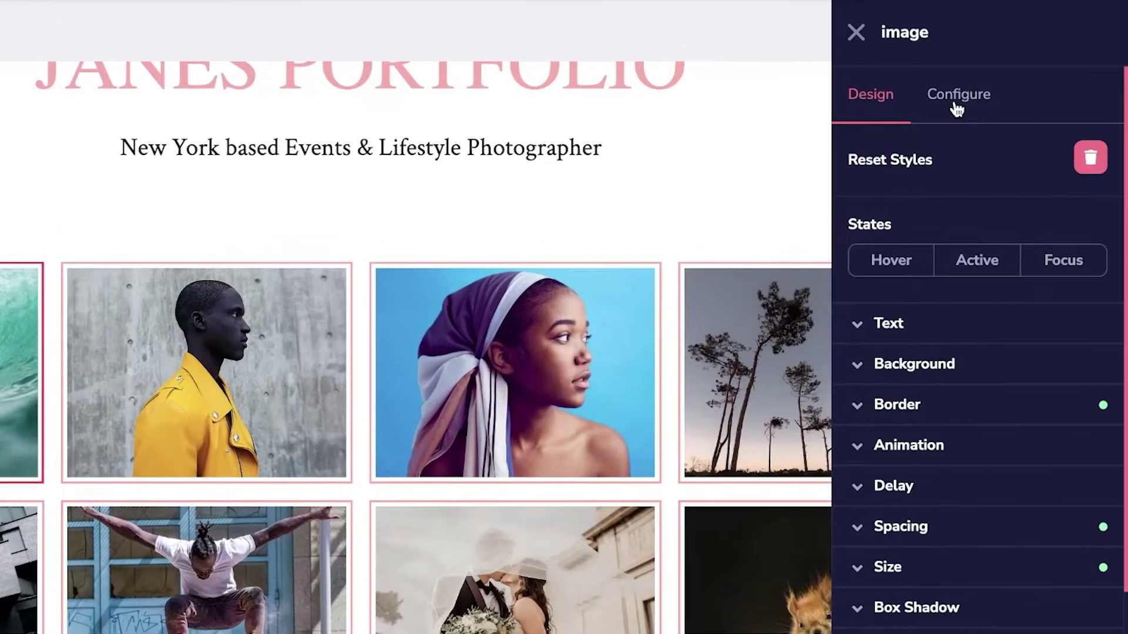
{"action": "left_click", "coordinate": [957, 97]}
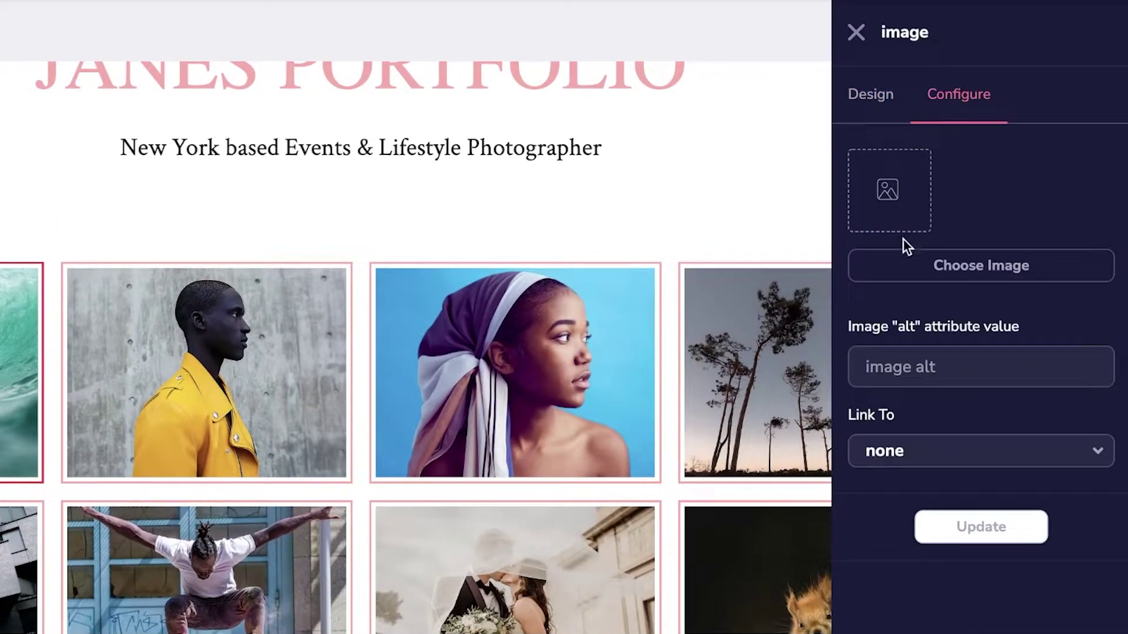
Step: Choose a free stock model photo from the image library as its replacement
{"action": "left_click", "coordinate": [933, 265]}
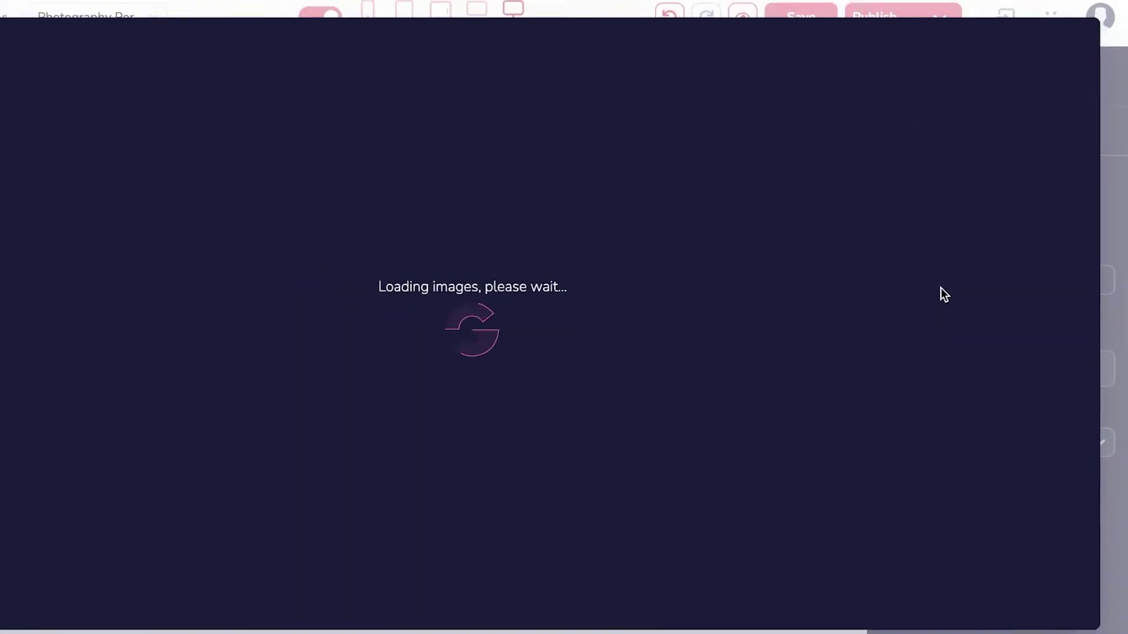
{"action": "left_click", "coordinate": [157, 120]}
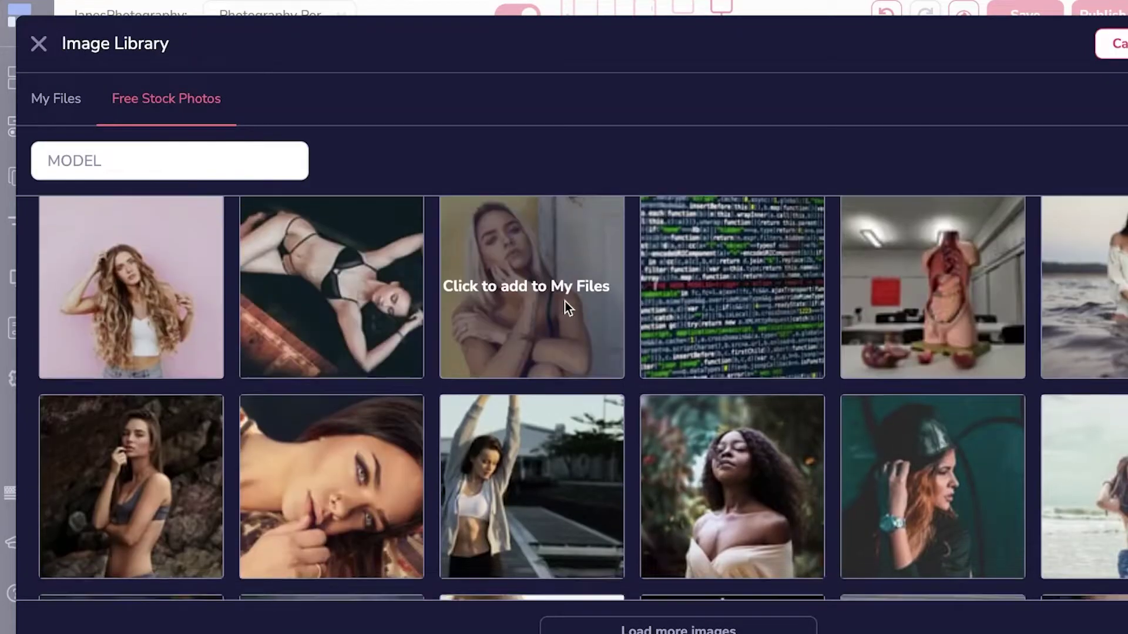
{"action": "left_click", "coordinate": [151, 302]}
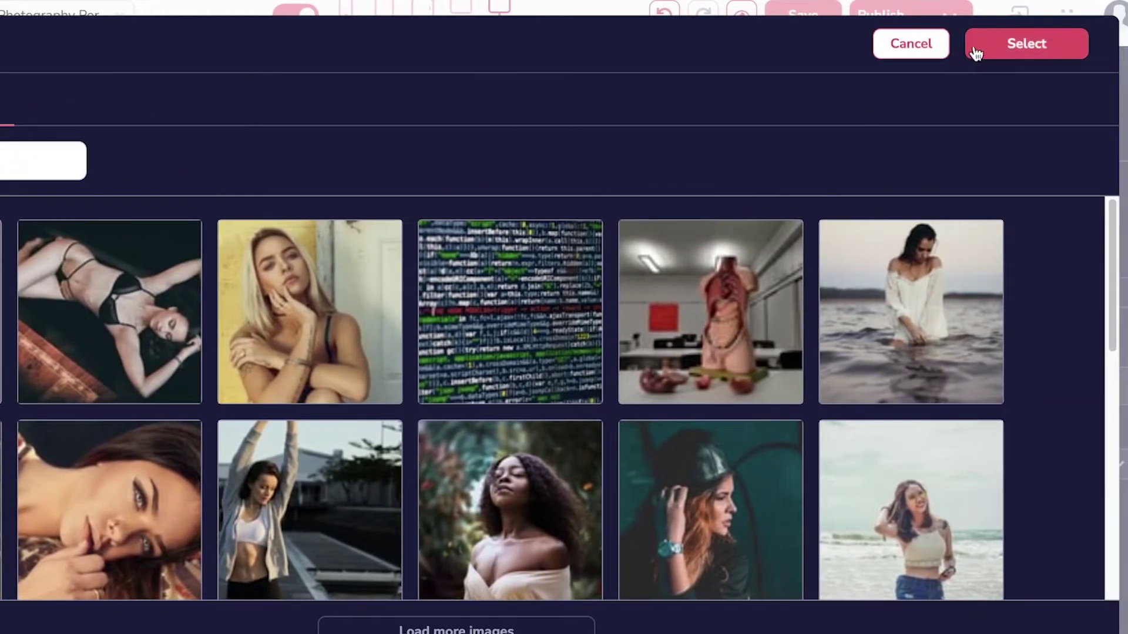
{"action": "left_click", "coordinate": [1023, 43]}
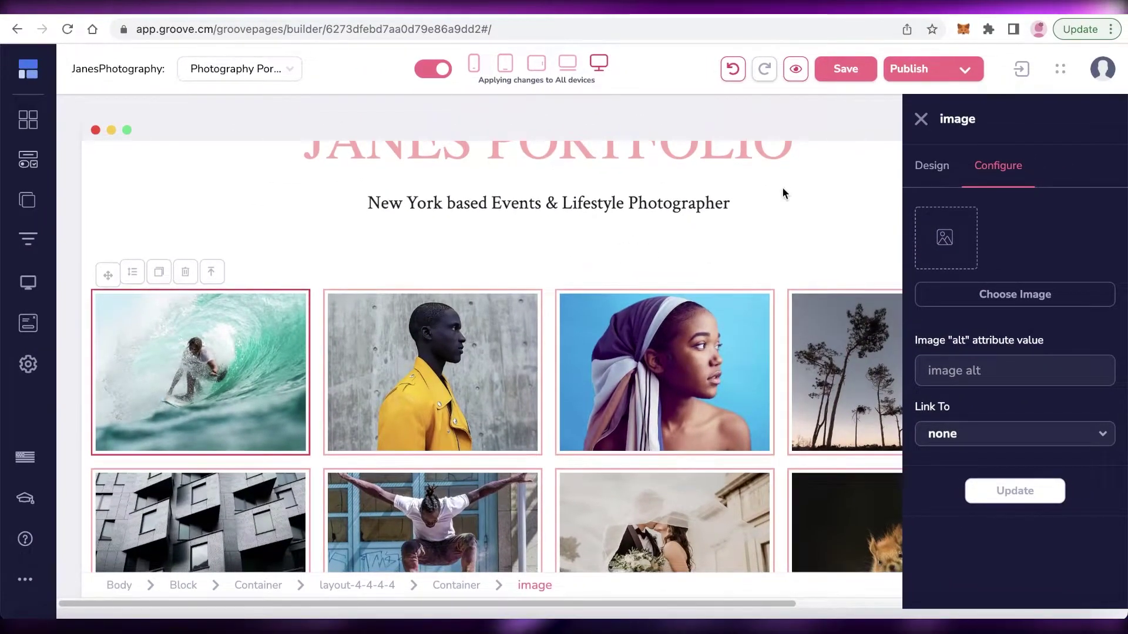
{"action": "scroll", "coordinate": [738, 234], "scroll_direction": "down", "scroll_amount": 10}
{"action": "scroll", "coordinate": [738, 228], "scroll_direction": "up", "scroll_amount": 10}
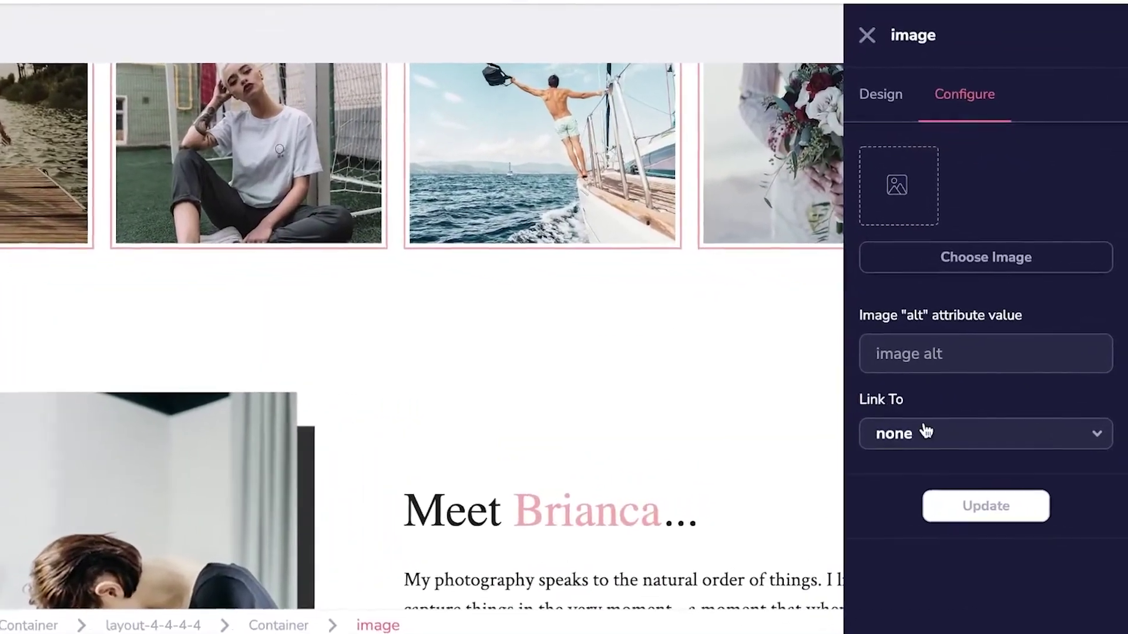
{"action": "left_click", "coordinate": [926, 433]}
{"action": "scroll", "coordinate": [529, 308], "scroll_direction": "up", "scroll_amount": 8}
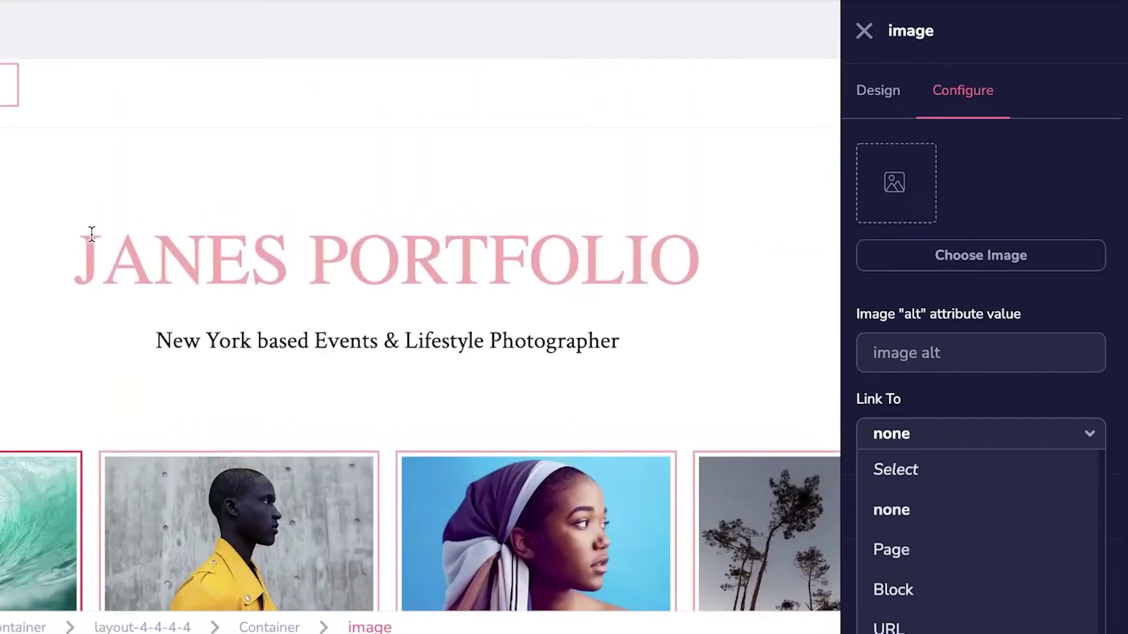
{"action": "scroll", "coordinate": [374, 216], "scroll_direction": "down", "scroll_amount": 5}
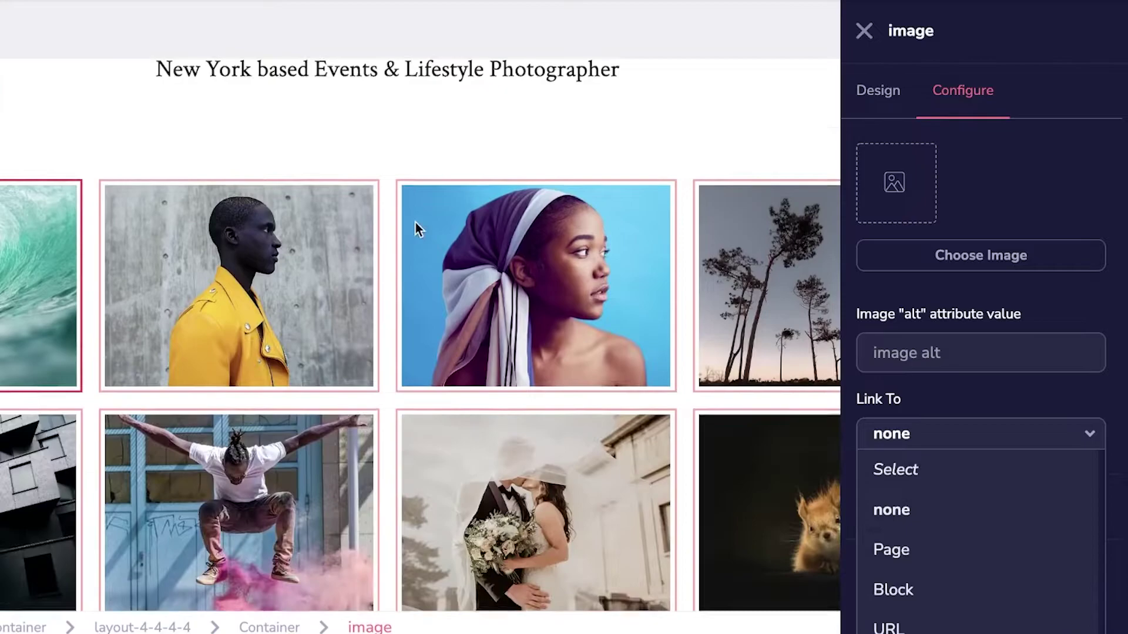
{"action": "scroll", "coordinate": [415, 220], "scroll_direction": "down", "scroll_amount": 5}
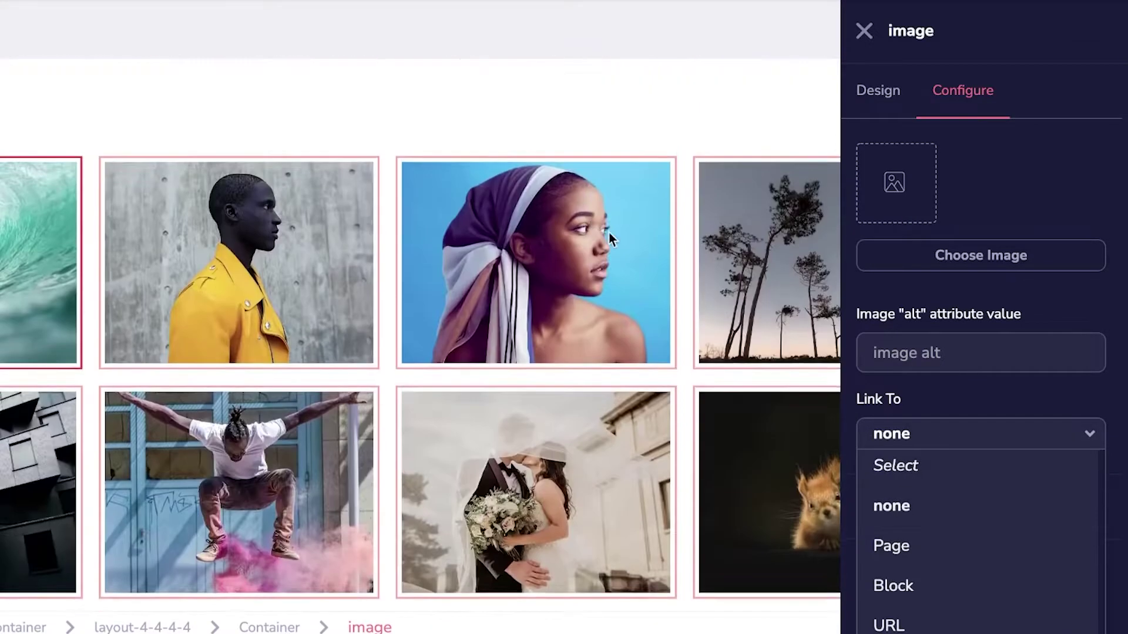
{"action": "scroll", "coordinate": [609, 232], "scroll_direction": "up", "scroll_amount": 5}
{"action": "scroll", "coordinate": [913, 498], "scroll_direction": "down", "scroll_amount": 3}
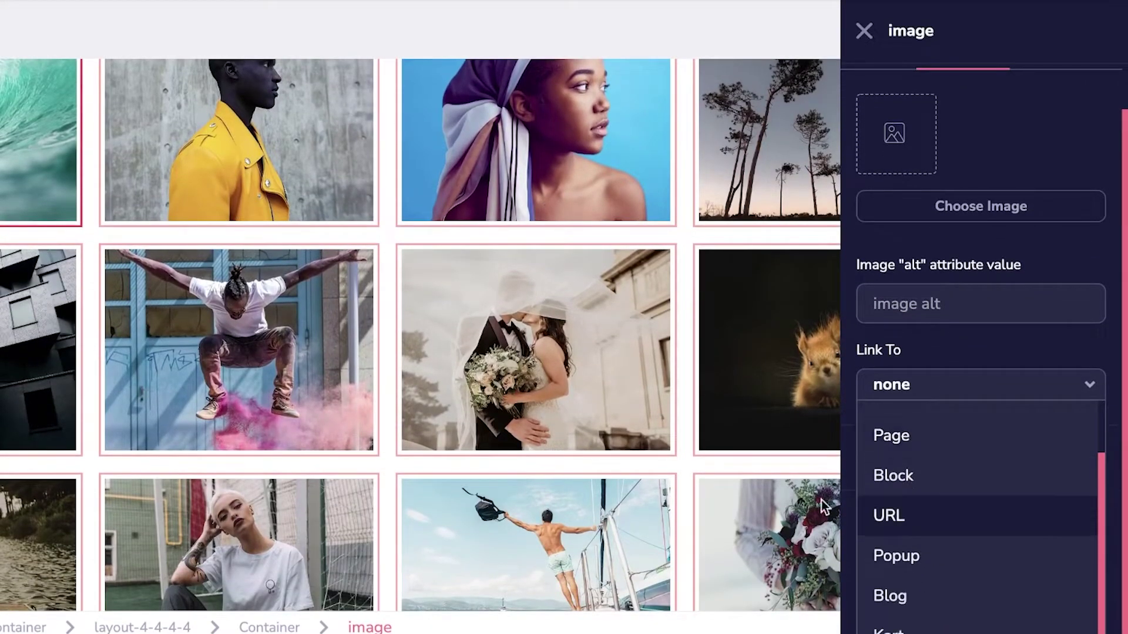
{"action": "scroll", "coordinate": [546, 238], "scroll_direction": "up", "scroll_amount": 8}
{"action": "left_click", "coordinate": [535, 176]}
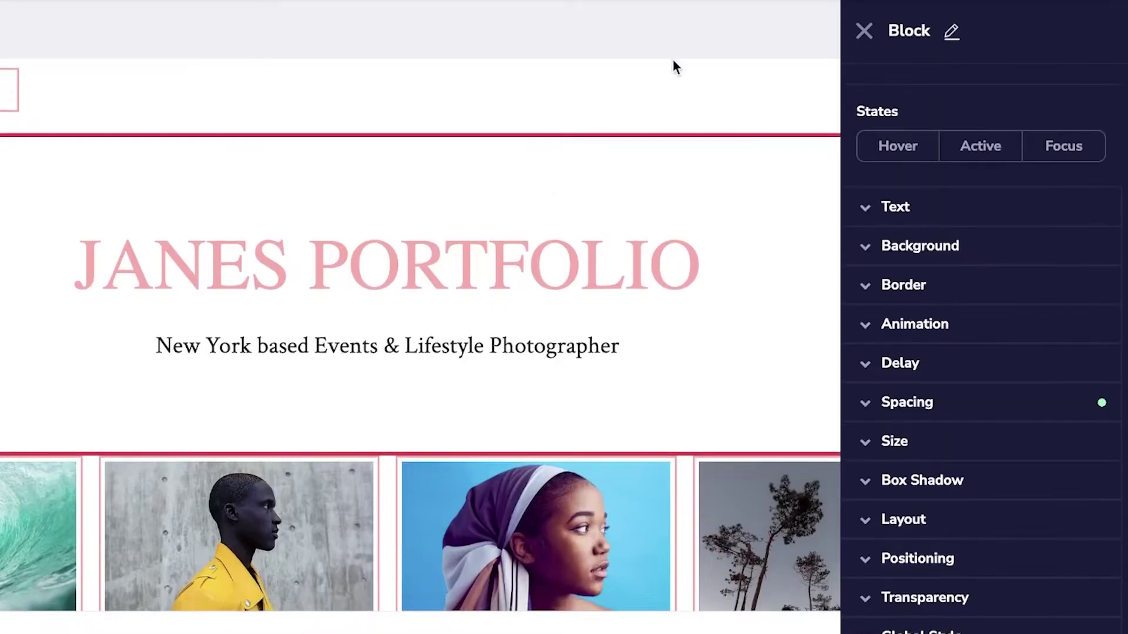
{"action": "scroll", "coordinate": [653, 220], "scroll_direction": "down", "scroll_amount": 8}
{"action": "scroll", "coordinate": [643, 264], "scroll_direction": "down", "scroll_amount": 6}
{"action": "left_click", "coordinate": [864, 31]}
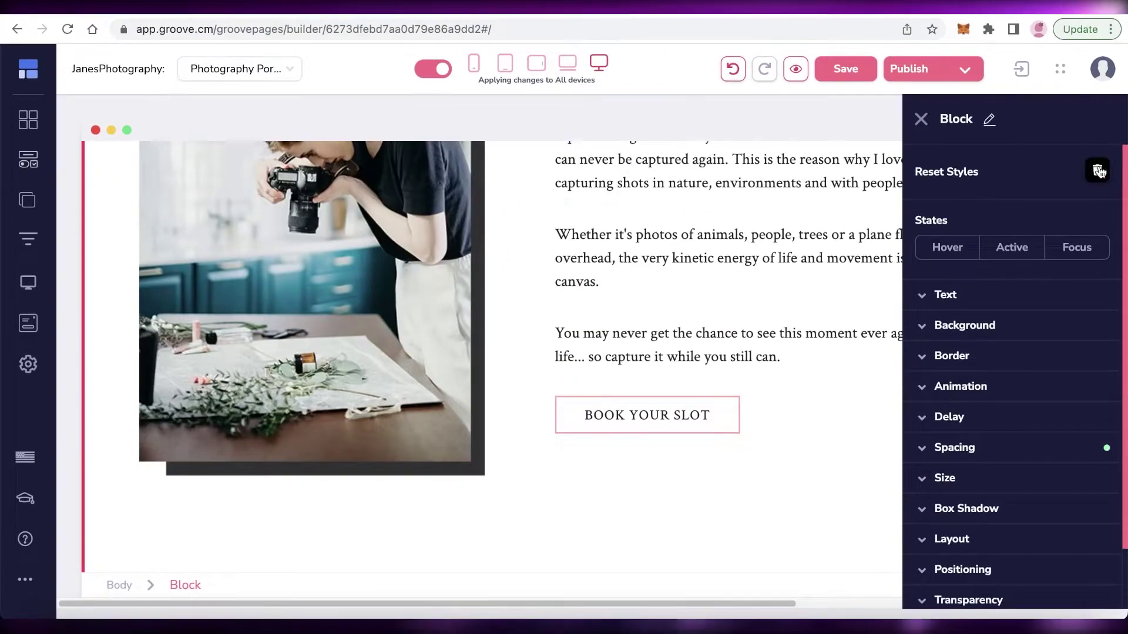
{"action": "scroll", "coordinate": [547, 309], "scroll_direction": "down", "scroll_amount": 3}
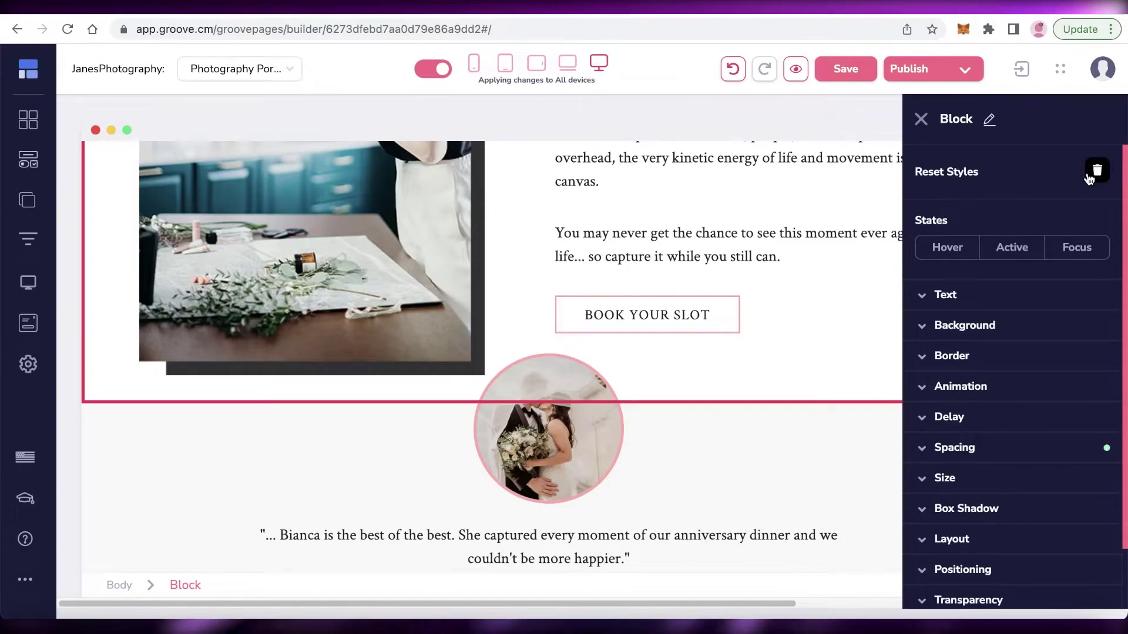
{"action": "left_click", "coordinate": [1091, 176]}
{"action": "left_click", "coordinate": [702, 426]}
{"action": "scroll", "coordinate": [701, 426], "scroll_direction": "down", "scroll_amount": 5}
{"action": "scroll", "coordinate": [704, 419], "scroll_direction": "down", "scroll_amount": 3}
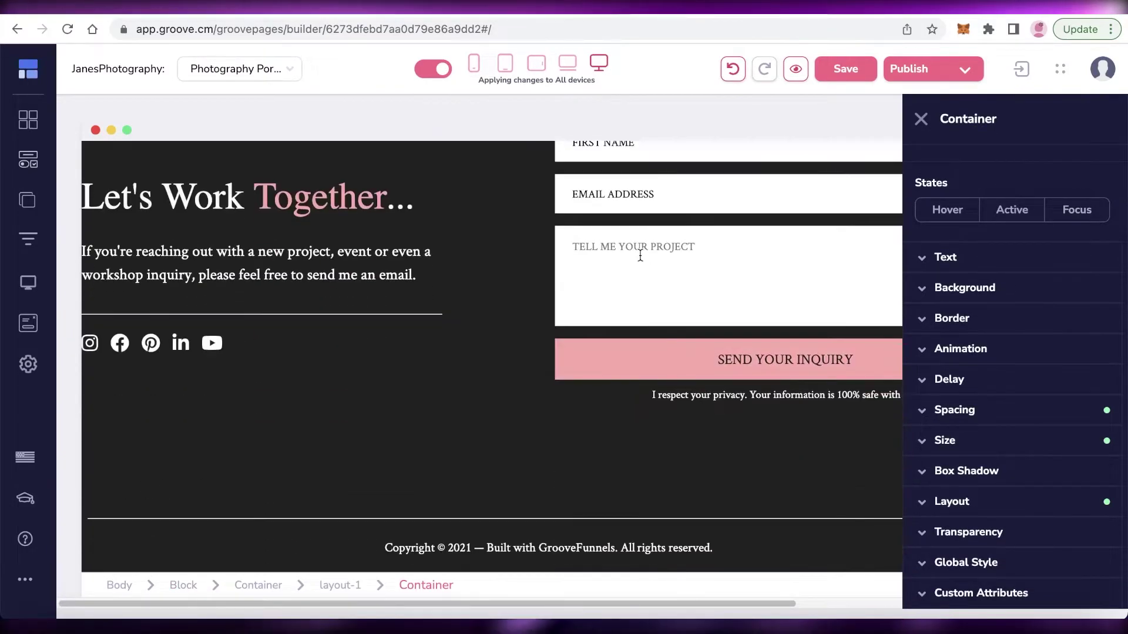
{"action": "left_click", "coordinate": [265, 323]}
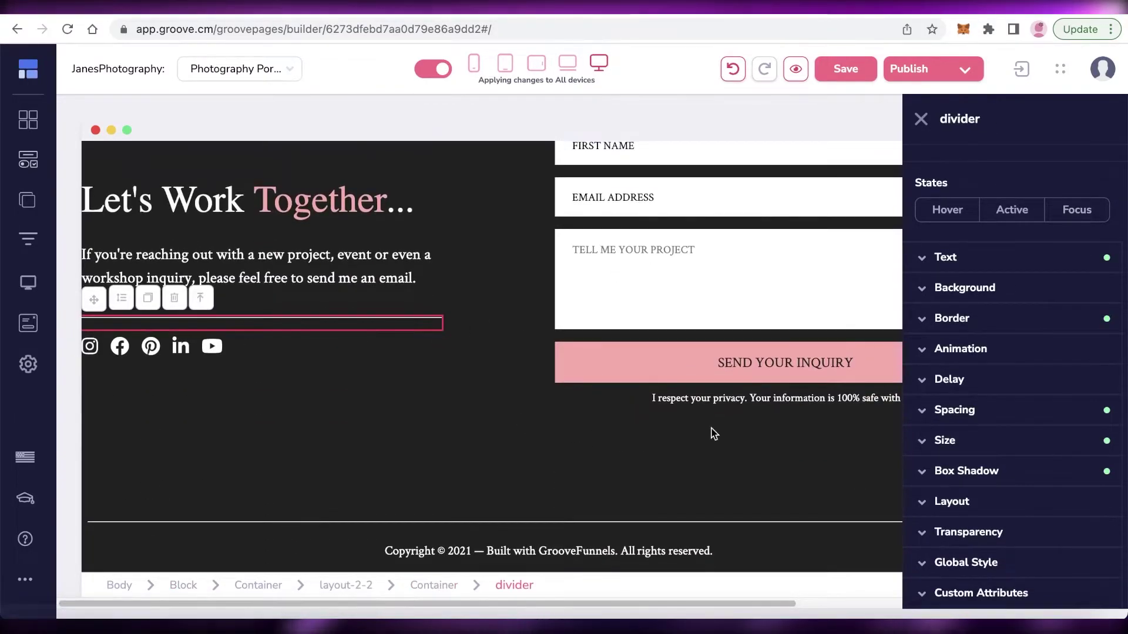
{"action": "left_click", "coordinate": [921, 118]}
{"action": "scroll", "coordinate": [564, 264], "scroll_direction": "up", "scroll_amount": 10}
{"action": "left_click", "coordinate": [567, 278]}
{"action": "scroll", "coordinate": [563, 240], "scroll_direction": "up", "scroll_amount": 5}
{"action": "left_click", "coordinate": [563, 115]}
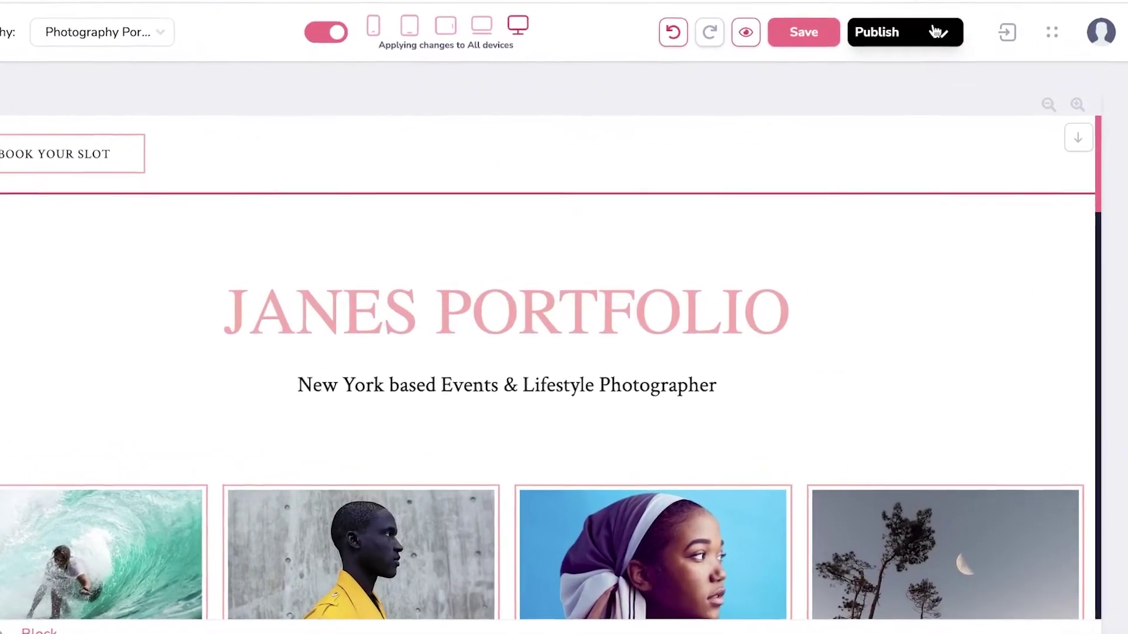
Step: View the custom-domain publishing options, then close the domain wizard and exit the editor
{"action": "left_click", "coordinate": [937, 32]}
{"action": "left_click", "coordinate": [994, 148]}
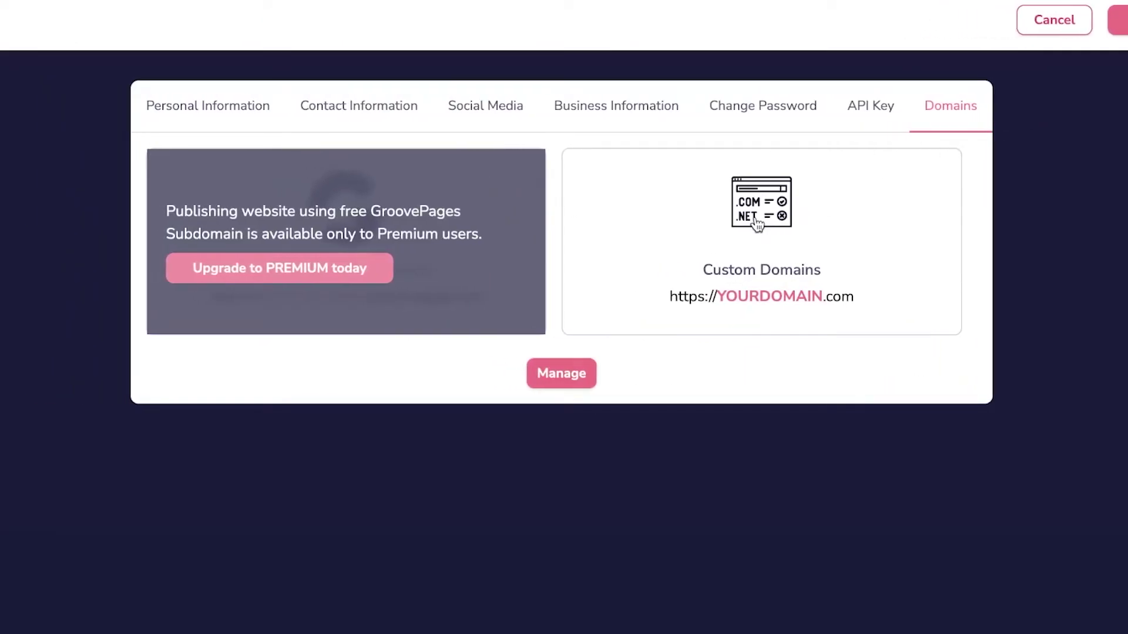
{"action": "left_click", "coordinate": [757, 224]}
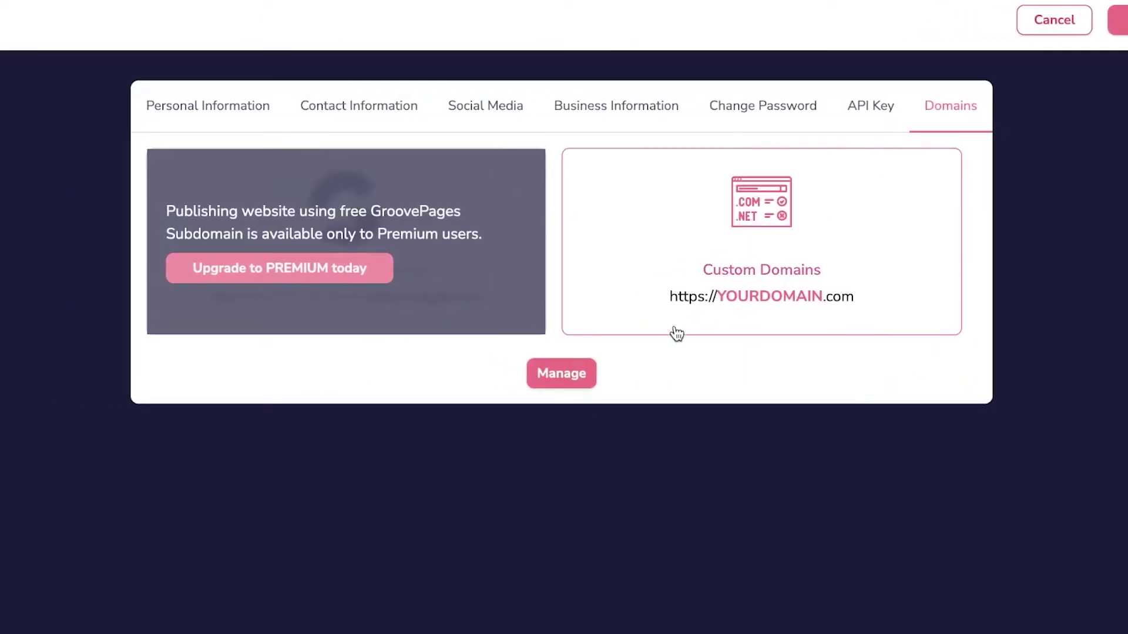
{"action": "left_click", "coordinate": [594, 359]}
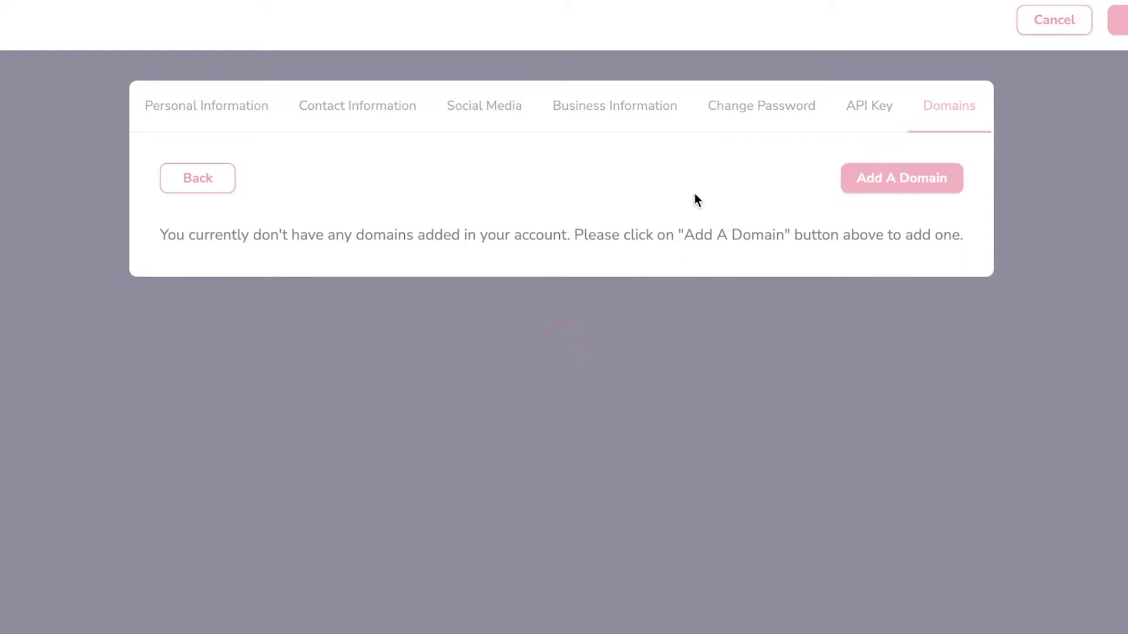
{"action": "left_click", "coordinate": [849, 179]}
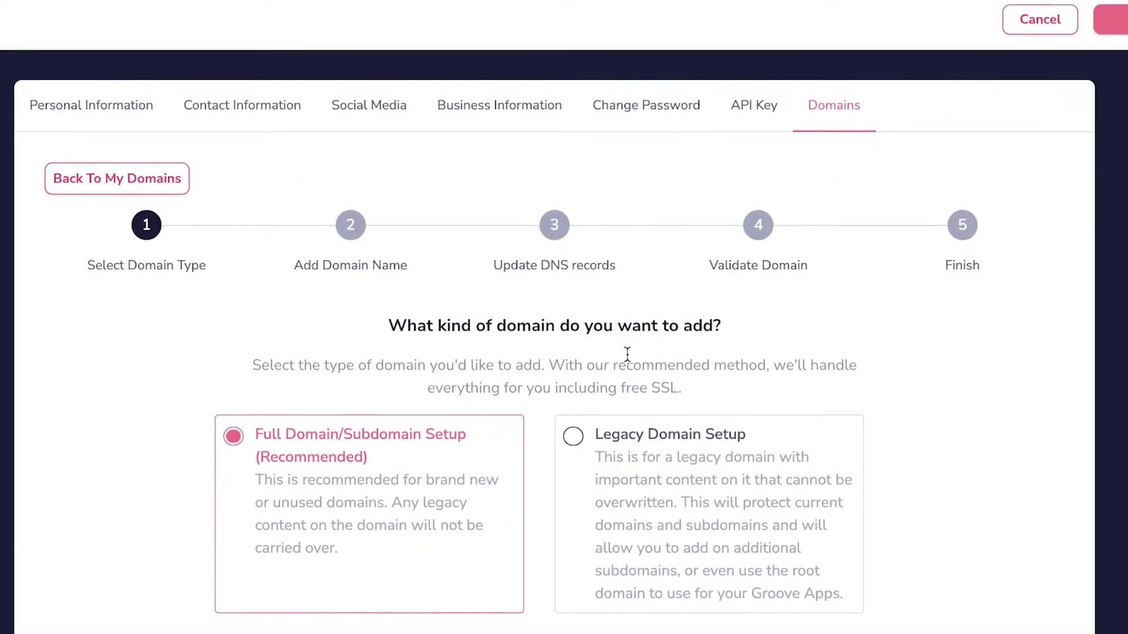
{"action": "left_click", "coordinate": [1040, 20]}
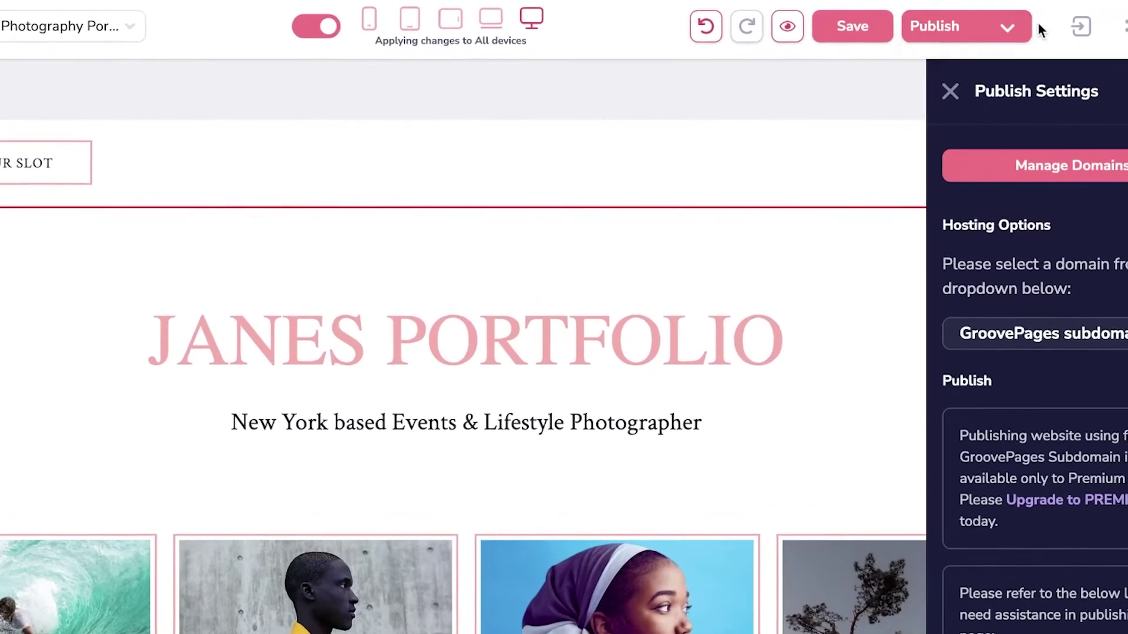
{"action": "left_click", "coordinate": [1038, 22]}
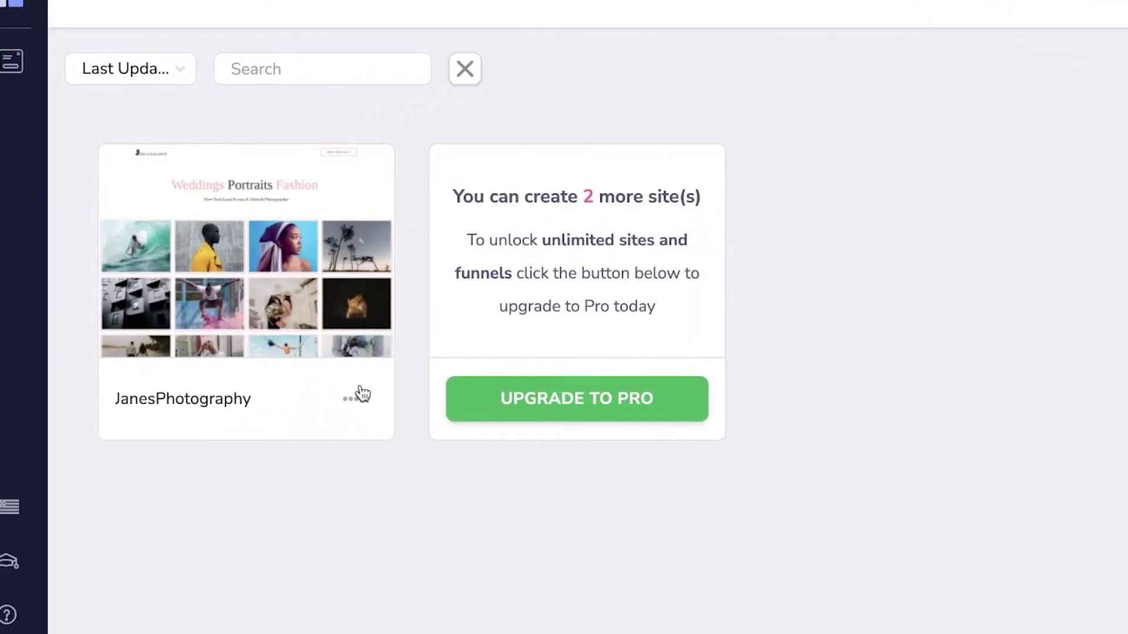
Step: Clone the JanesPhotography site from its site-card options menu
{"action": "left_click", "coordinate": [357, 396]}
{"action": "left_click", "coordinate": [954, 169]}
{"action": "right_click", "coordinate": [222, 266]}
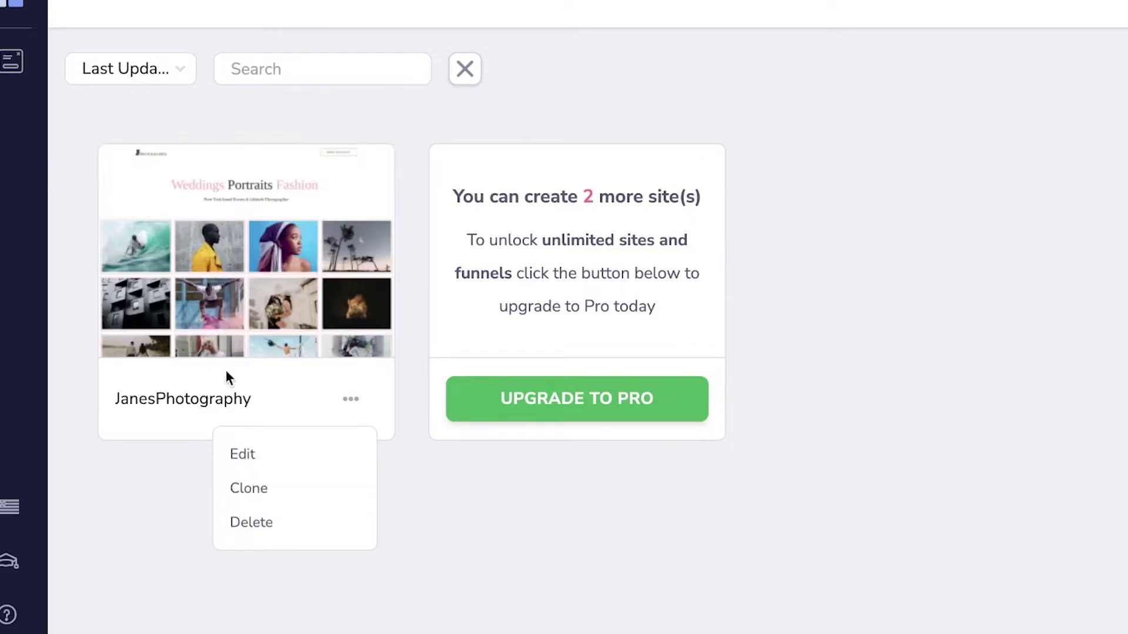
{"action": "left_click", "coordinate": [249, 487]}
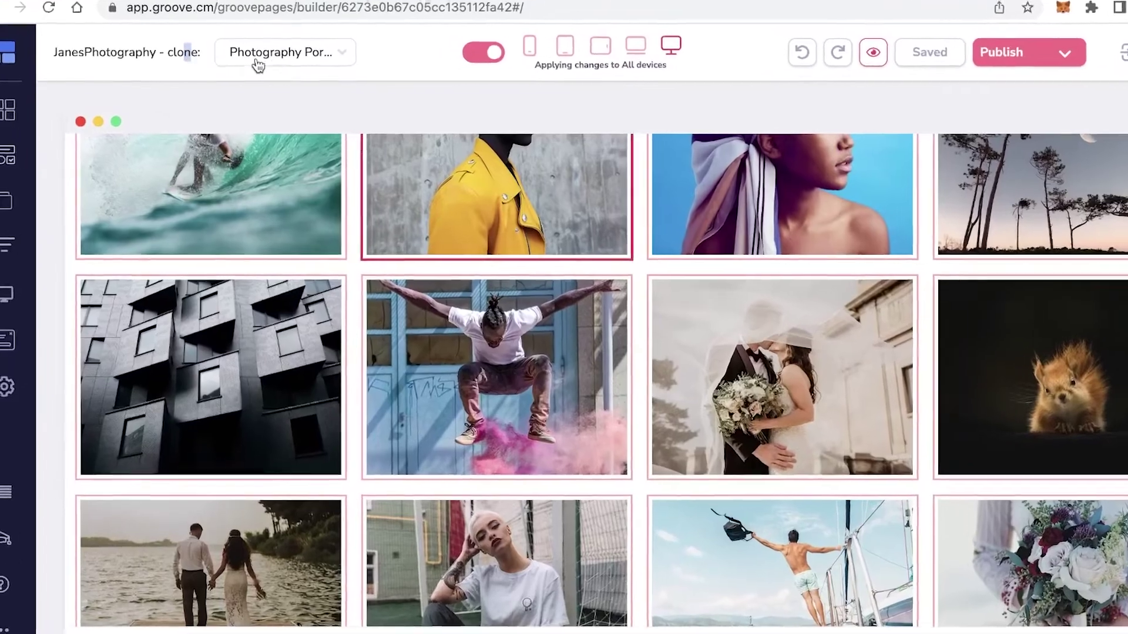
Step: Preview the clone's Photography Portfolio page as visitors see it
{"action": "left_click", "coordinate": [258, 54]}
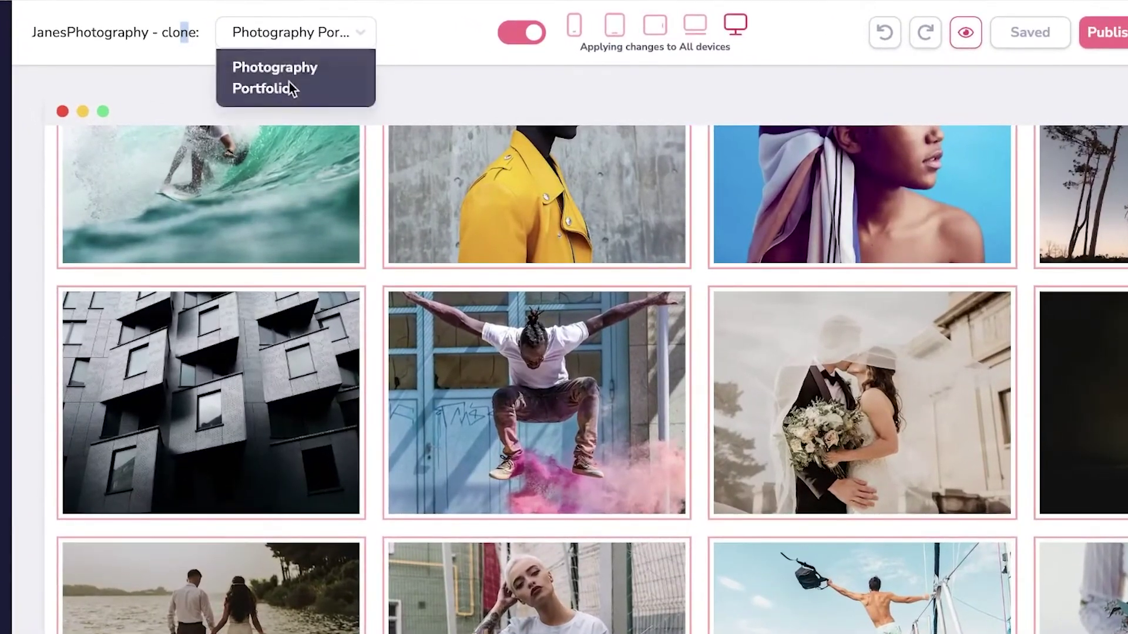
{"action": "left_click", "coordinate": [286, 83]}
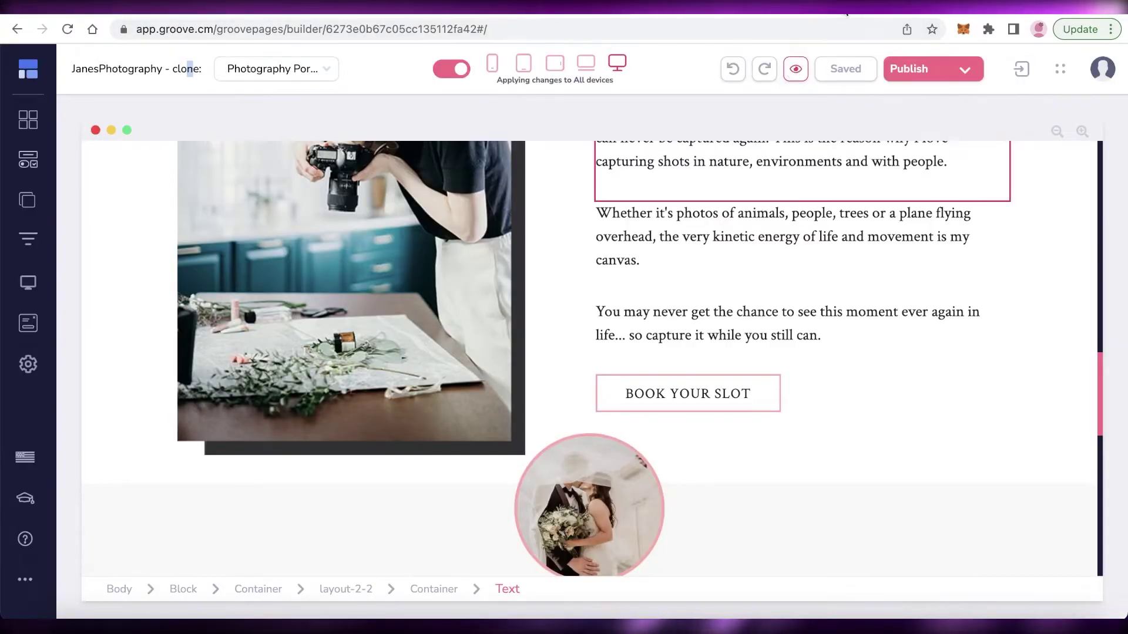
{"action": "left_click", "coordinate": [796, 69]}
{"action": "scroll", "coordinate": [213, 147], "scroll_direction": "down", "scroll_amount": 10}
{"action": "scroll", "coordinate": [529, 265], "scroll_direction": "down", "scroll_amount": 10}
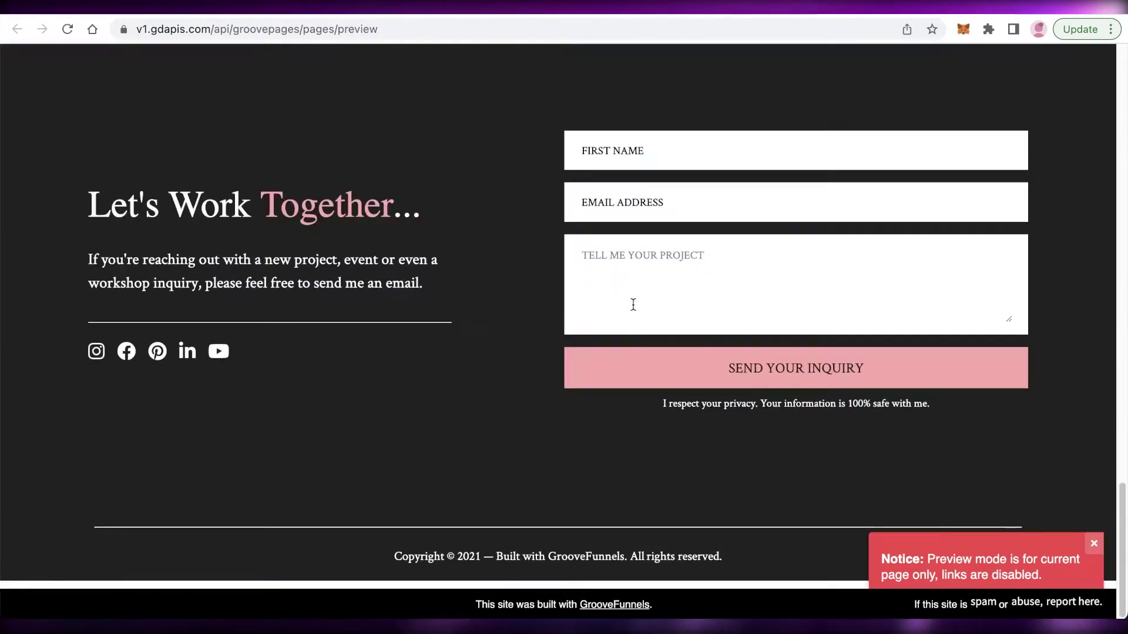
{"action": "scroll", "coordinate": [424, 150], "scroll_direction": "up", "scroll_amount": 10}
{"action": "scroll", "coordinate": [425, 149], "scroll_direction": "up", "scroll_amount": 10}
Step: Back in the builder, go through the Groove apps list to the GroovePages overview
{"action": "key", "text": "ctrl+Tab"}
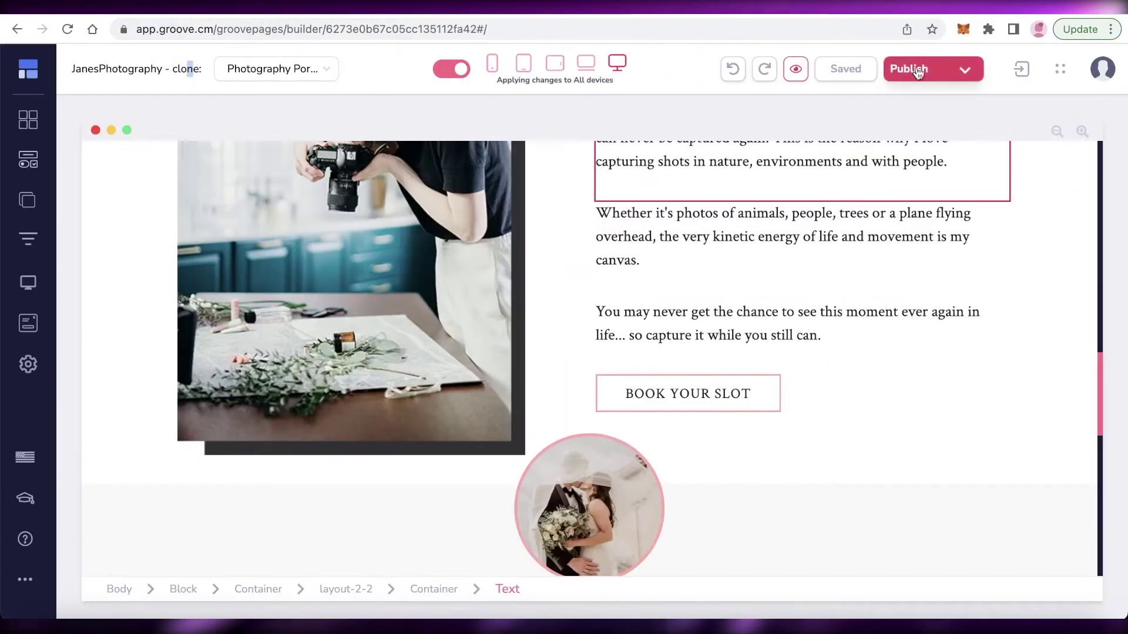
{"action": "left_click", "coordinate": [1061, 69]}
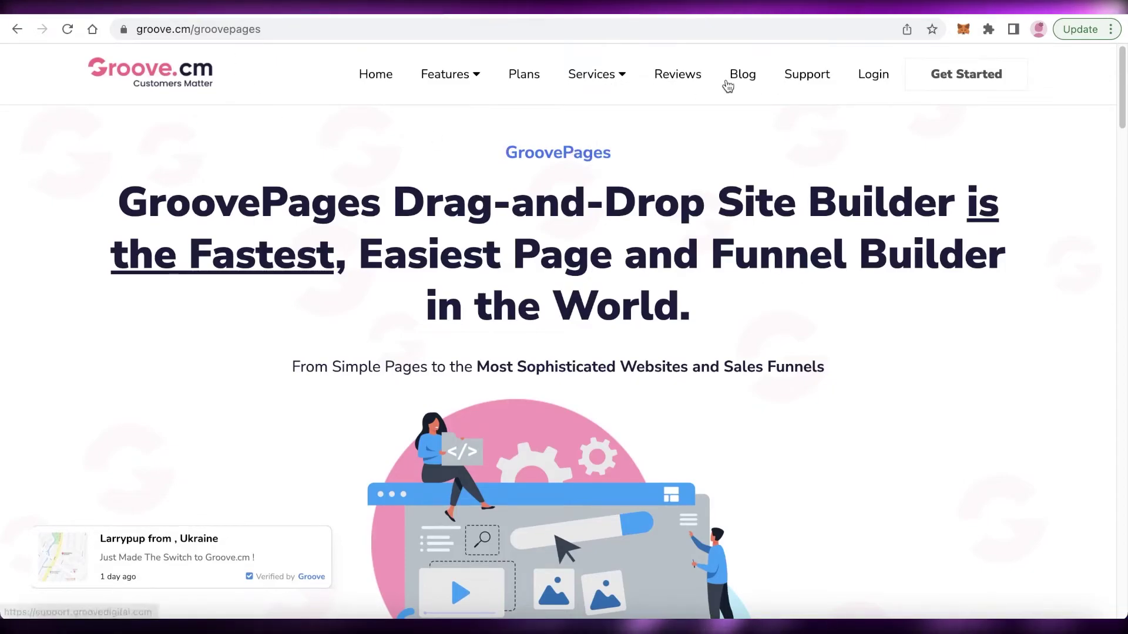
{"action": "mouse_move", "coordinate": [416, 39]}
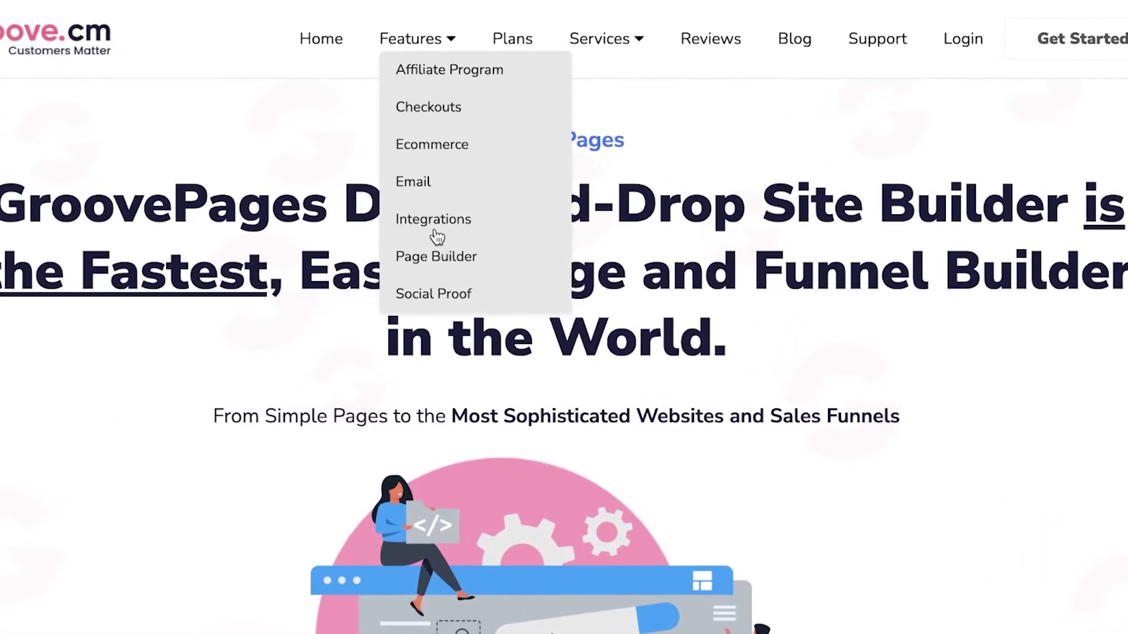
{"action": "left_click", "coordinate": [440, 257]}
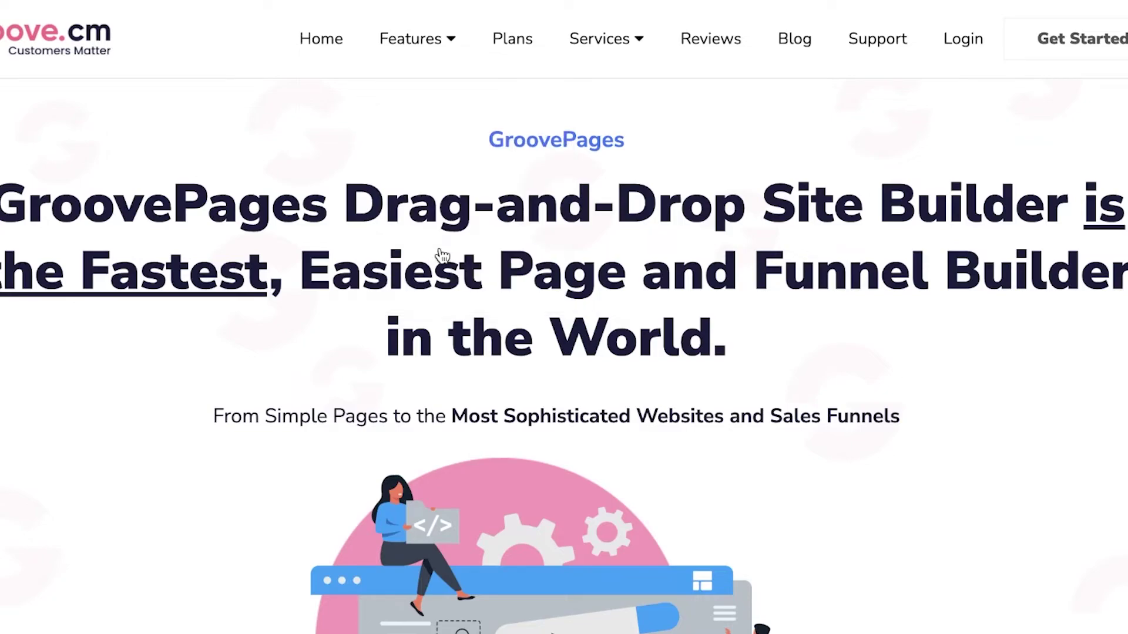
{"action": "scroll", "coordinate": [441, 257], "scroll_direction": "down", "scroll_amount": 5}
{"action": "scroll", "coordinate": [435, 250], "scroll_direction": "down", "scroll_amount": 8}
{"action": "scroll", "coordinate": [434, 250], "scroll_direction": "down", "scroll_amount": 8}
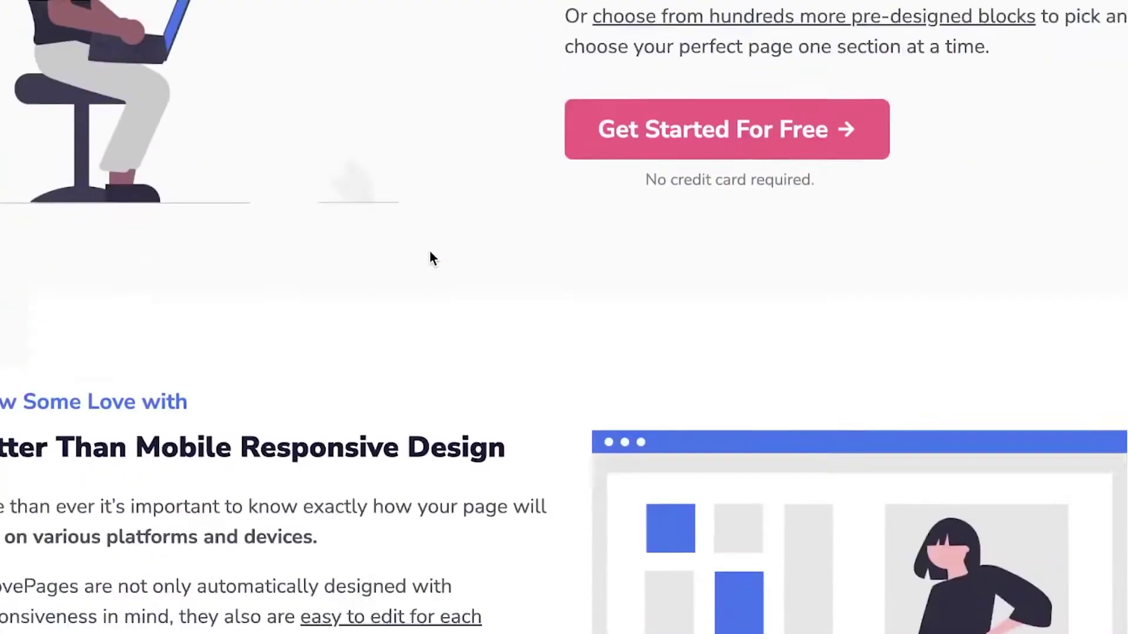
{"action": "scroll", "coordinate": [429, 250], "scroll_direction": "down", "scroll_amount": 6}
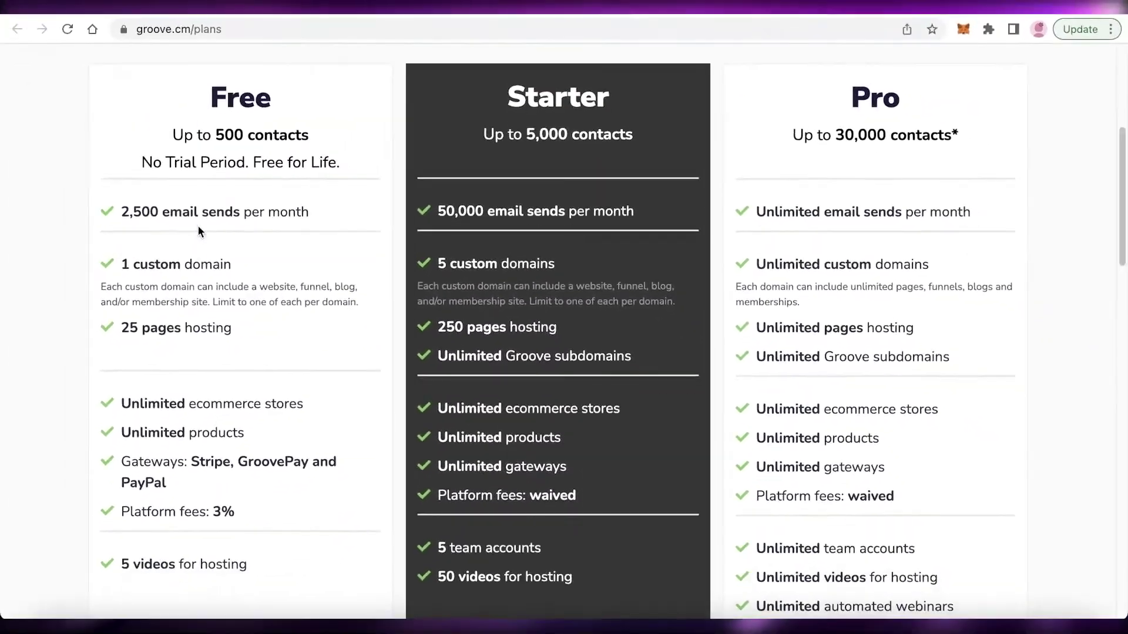
{"action": "scroll", "coordinate": [199, 226], "scroll_direction": "down", "scroll_amount": 1}
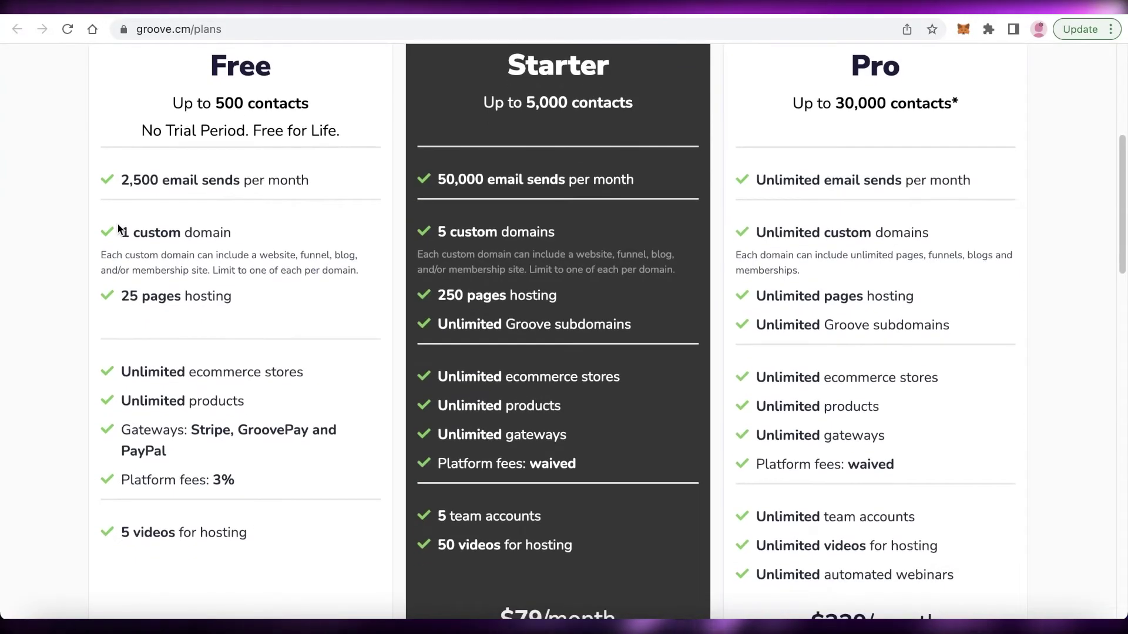
{"action": "scroll", "coordinate": [44, 223], "scroll_direction": "down", "scroll_amount": 1}
{"action": "scroll", "coordinate": [43, 224], "scroll_direction": "down", "scroll_amount": 1}
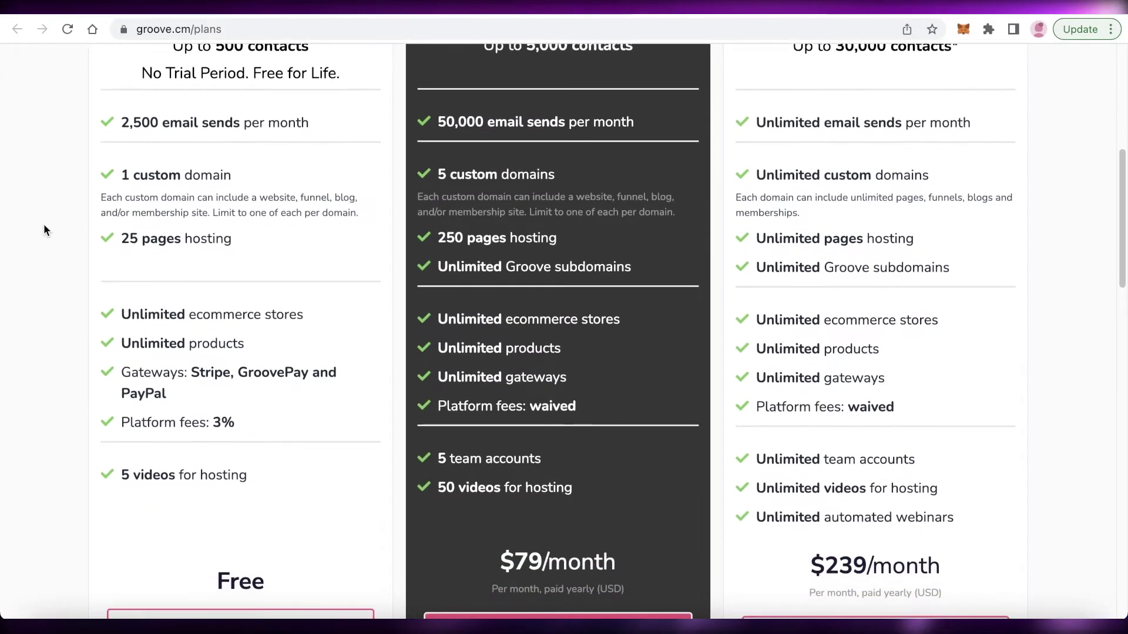
{"action": "scroll", "coordinate": [44, 224], "scroll_direction": "down", "scroll_amount": 1}
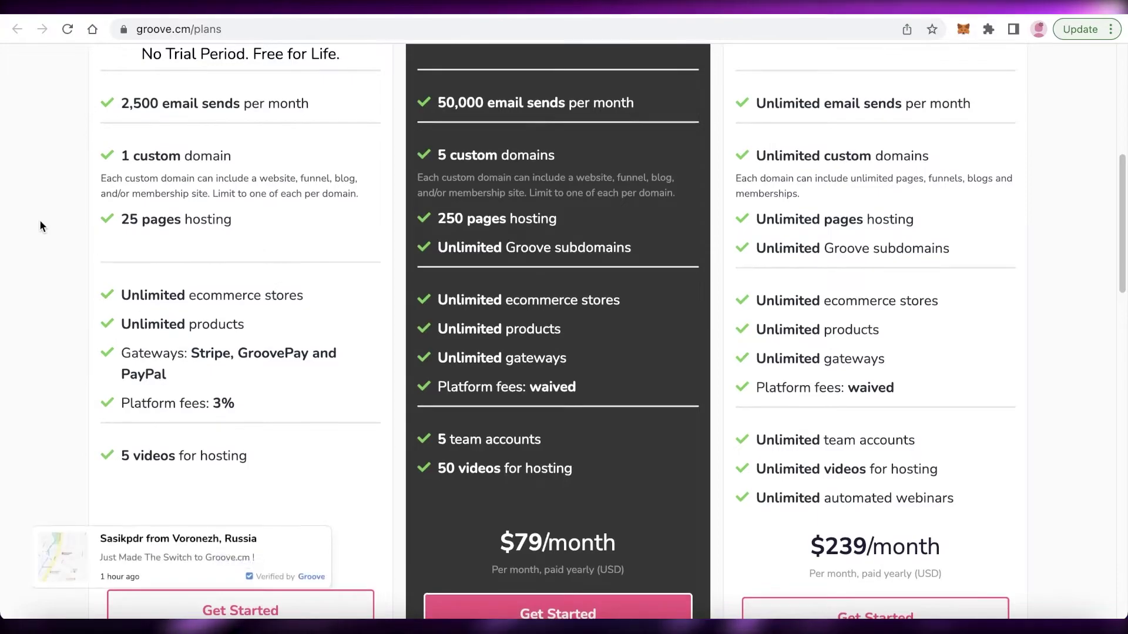
{"action": "scroll", "coordinate": [43, 223], "scroll_direction": "up", "scroll_amount": 1}
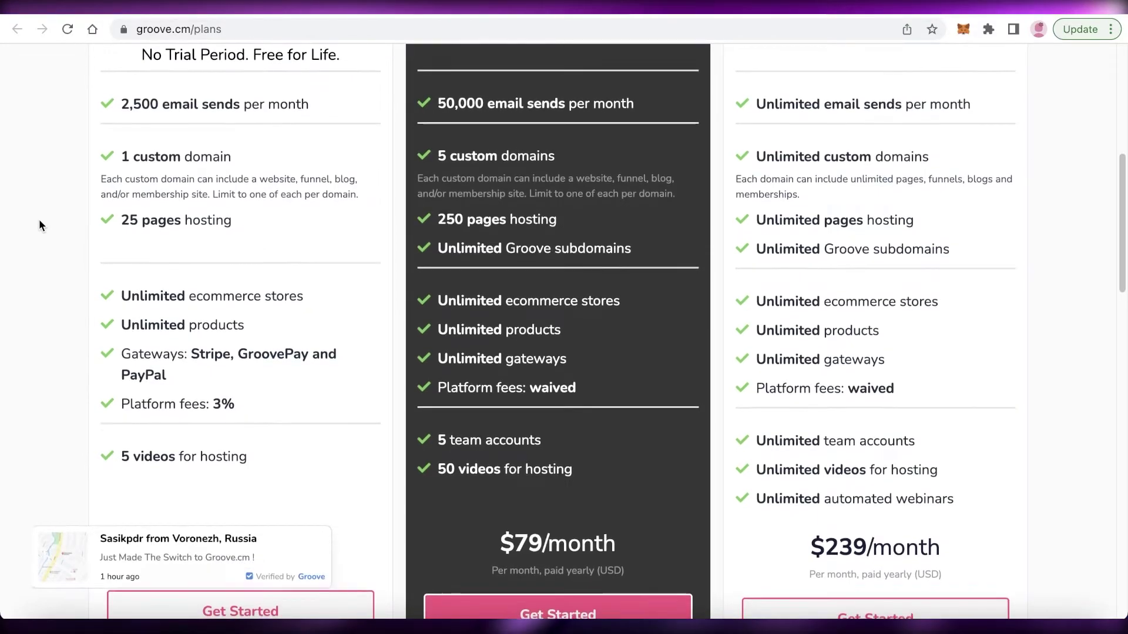
{"action": "scroll", "coordinate": [39, 225], "scroll_direction": "up", "scroll_amount": 1}
{"action": "scroll", "coordinate": [39, 225], "scroll_direction": "up", "scroll_amount": 1}
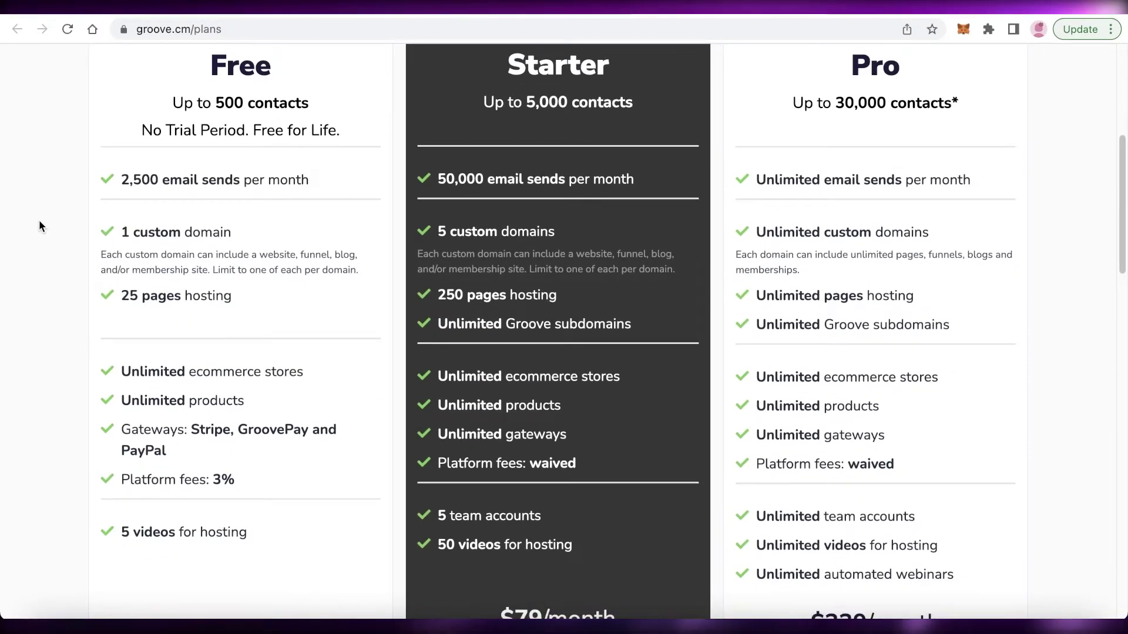
{"action": "scroll", "coordinate": [39, 226], "scroll_direction": "down", "scroll_amount": 1}
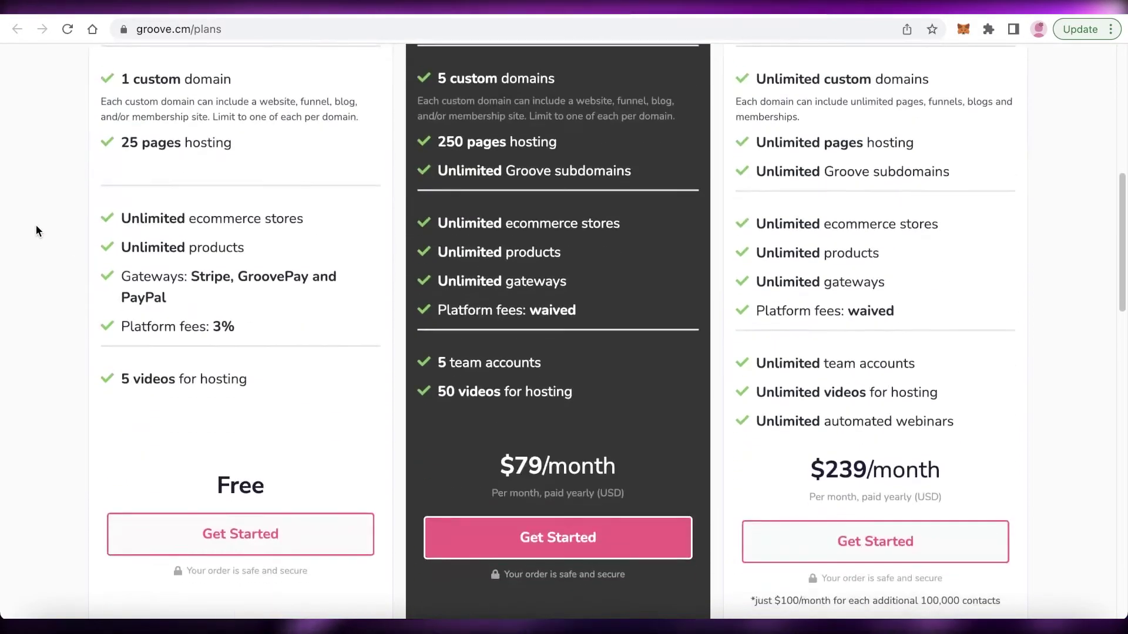
{"action": "scroll", "coordinate": [36, 225], "scroll_direction": "up", "scroll_amount": 3}
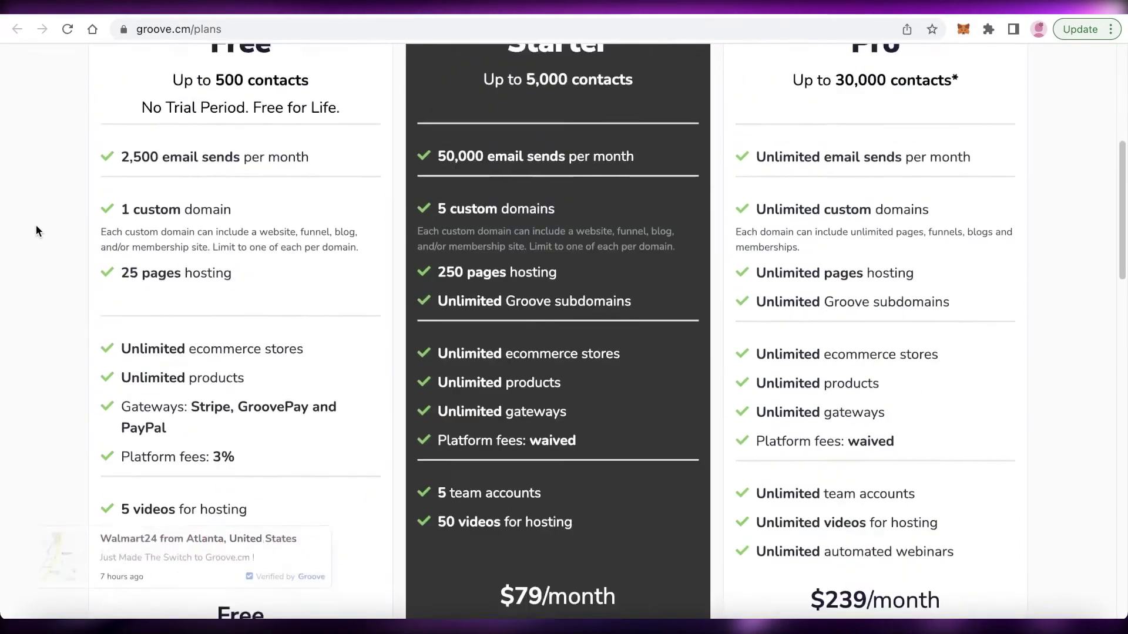
{"action": "scroll", "coordinate": [37, 225], "scroll_direction": "up", "scroll_amount": 3}
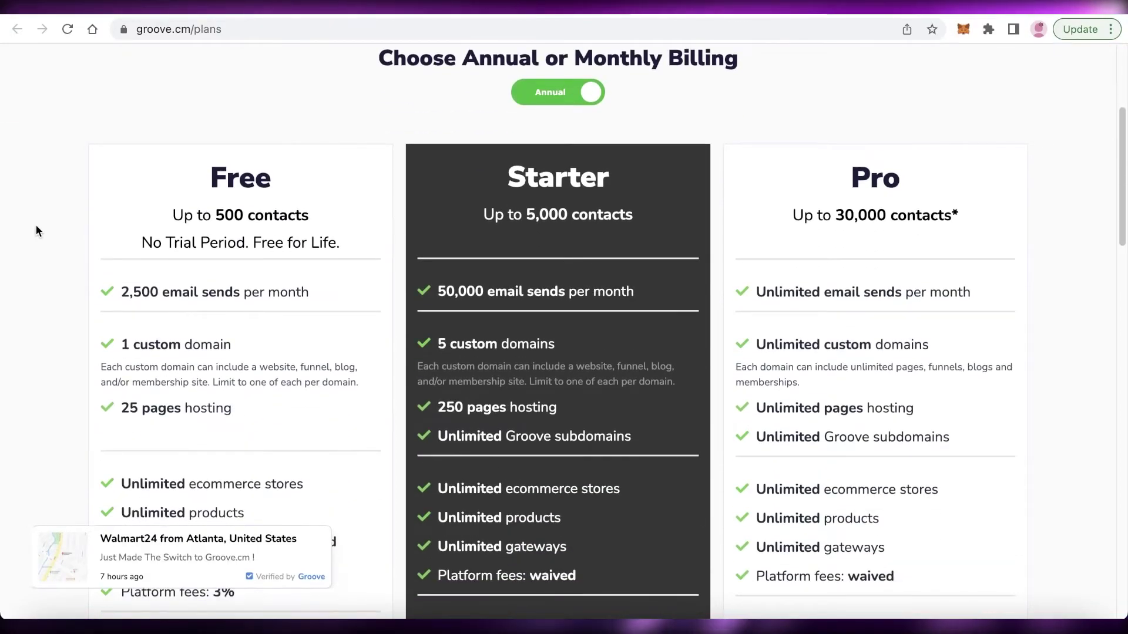
{"action": "scroll", "coordinate": [37, 225], "scroll_direction": "down", "scroll_amount": 1}
{"action": "scroll", "coordinate": [37, 231], "scroll_direction": "down", "scroll_amount": 2}
{"action": "scroll", "coordinate": [36, 230], "scroll_direction": "down", "scroll_amount": 2}
{"action": "scroll", "coordinate": [36, 234], "scroll_direction": "down", "scroll_amount": 3}
{"action": "scroll", "coordinate": [37, 237], "scroll_direction": "down", "scroll_amount": 3}
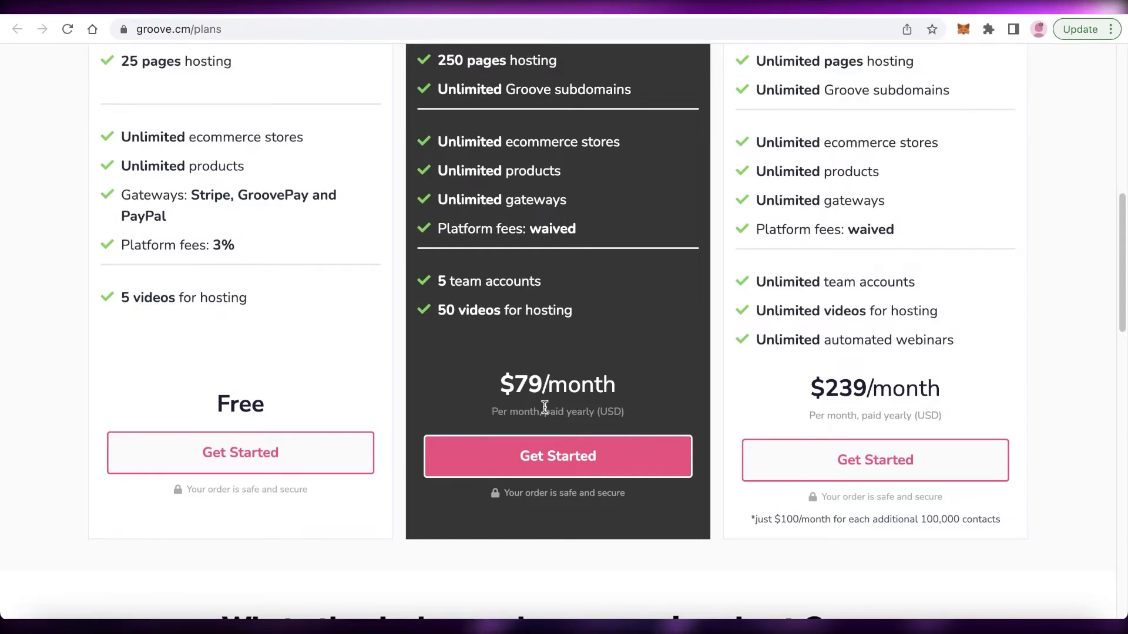
{"action": "scroll", "coordinate": [546, 407], "scroll_direction": "up", "scroll_amount": 2}
{"action": "scroll", "coordinate": [545, 408], "scroll_direction": "up", "scroll_amount": 1}
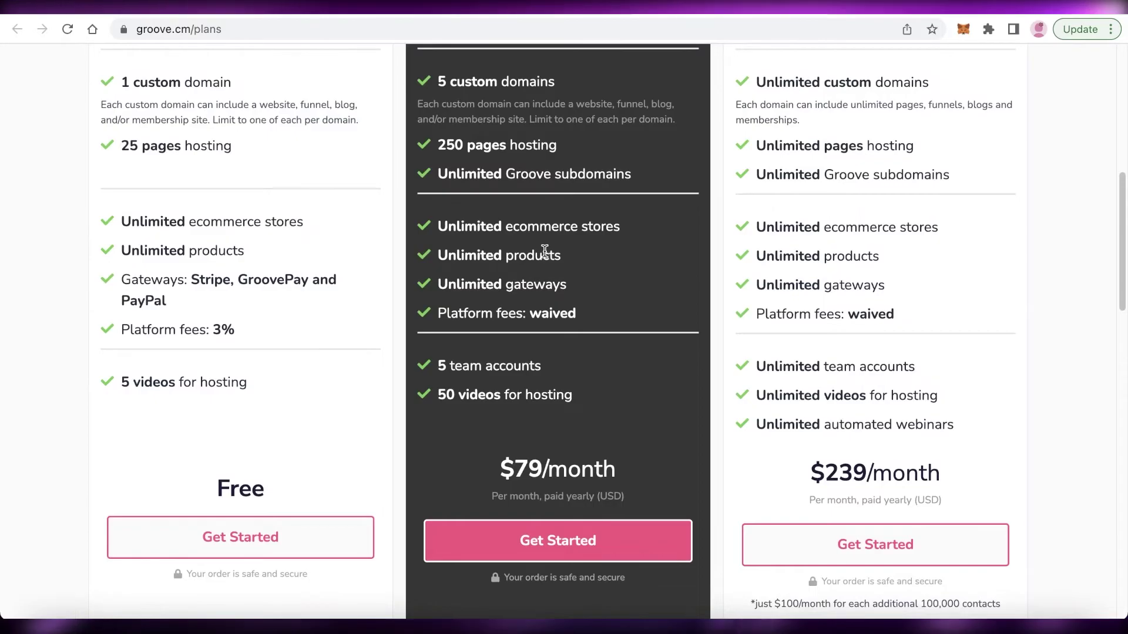
{"action": "scroll", "coordinate": [564, 239], "scroll_direction": "up", "scroll_amount": 2}
{"action": "scroll", "coordinate": [568, 240], "scroll_direction": "up", "scroll_amount": 2}
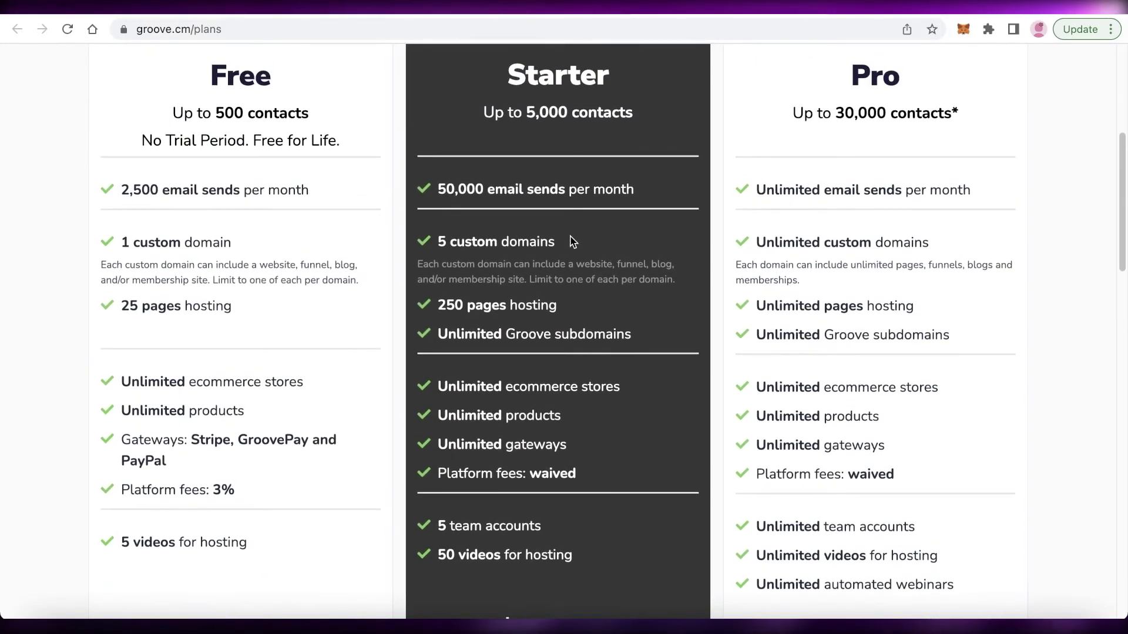
{"action": "scroll", "coordinate": [560, 251], "scroll_direction": "up", "scroll_amount": 1}
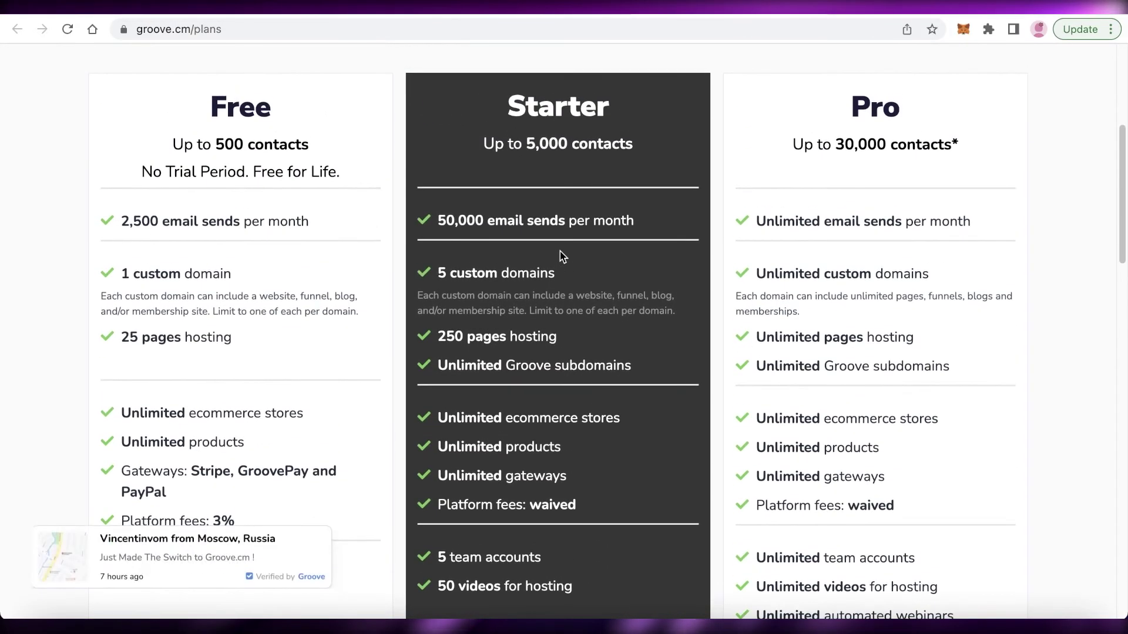
{"action": "scroll", "coordinate": [833, 184], "scroll_direction": "down", "scroll_amount": 2}
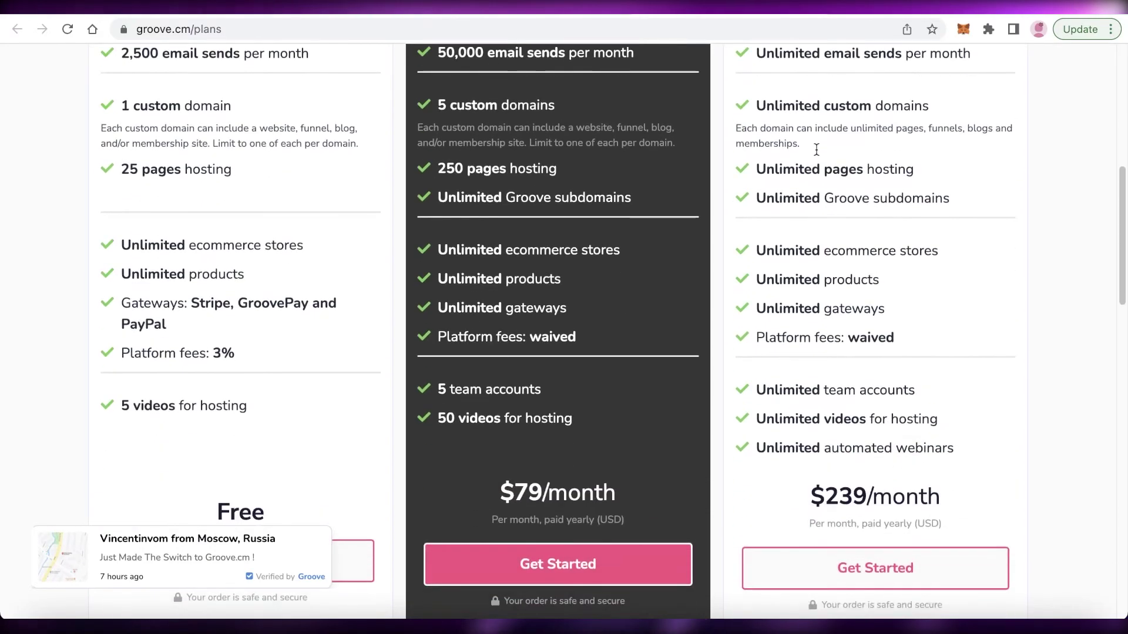
{"action": "scroll", "coordinate": [796, 454], "scroll_direction": "down", "scroll_amount": 3}
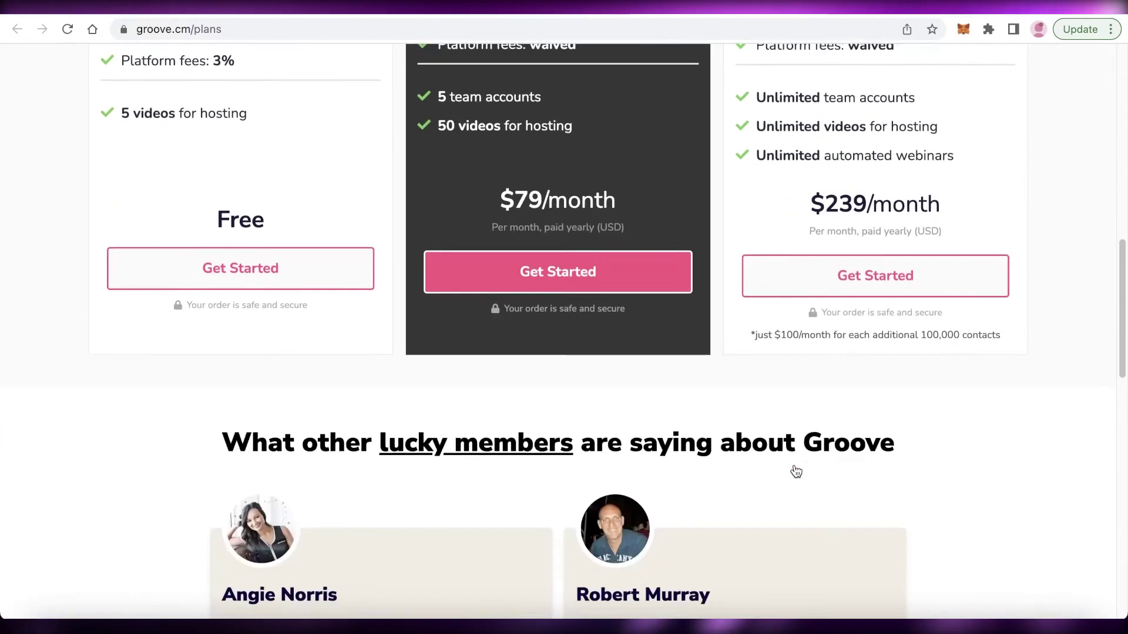
{"action": "scroll", "coordinate": [795, 454], "scroll_direction": "up", "scroll_amount": 2}
{"action": "scroll", "coordinate": [795, 458], "scroll_direction": "up", "scroll_amount": 3}
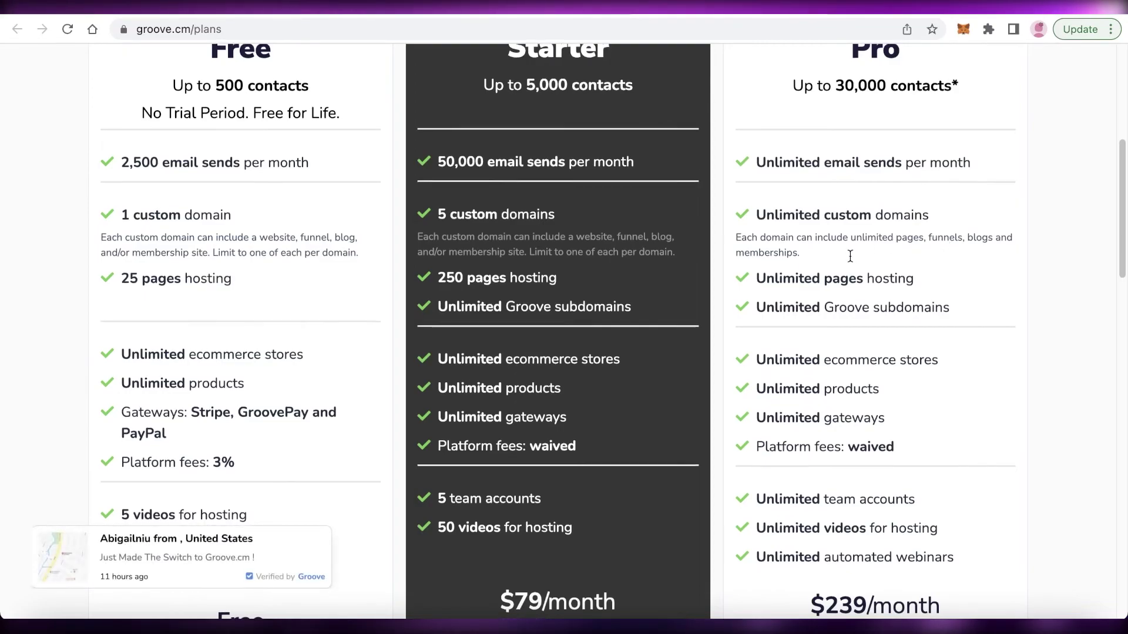
{"action": "scroll", "coordinate": [950, 245], "scroll_direction": "down", "scroll_amount": 2}
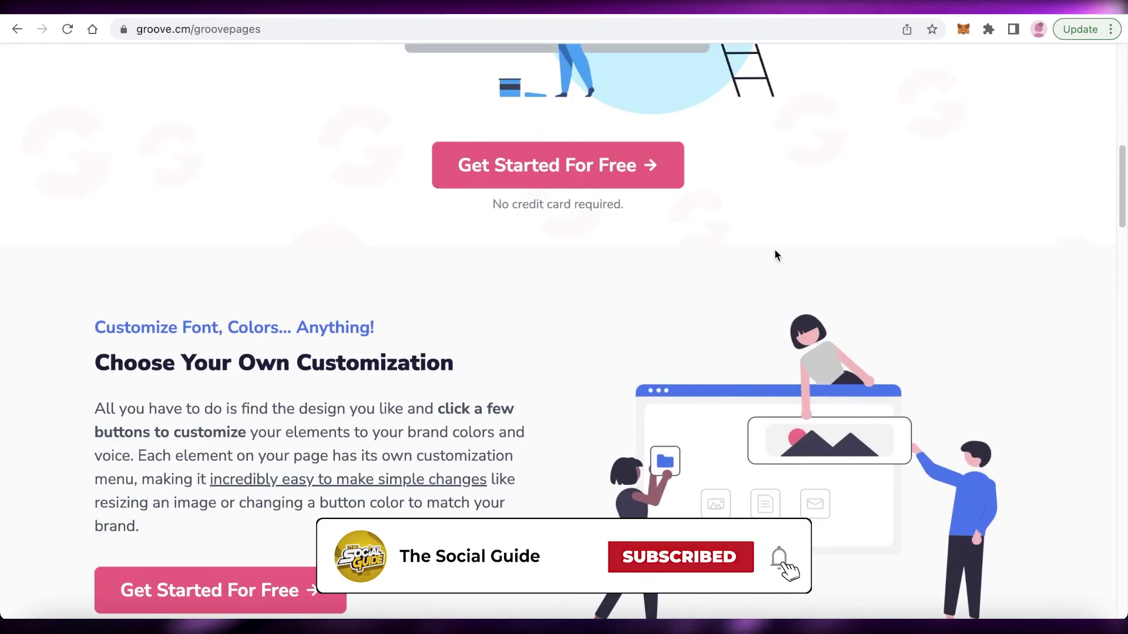
{"action": "scroll", "coordinate": [775, 254], "scroll_direction": "up", "scroll_amount": 4}
{"action": "scroll", "coordinate": [775, 255], "scroll_direction": "up", "scroll_amount": 5}
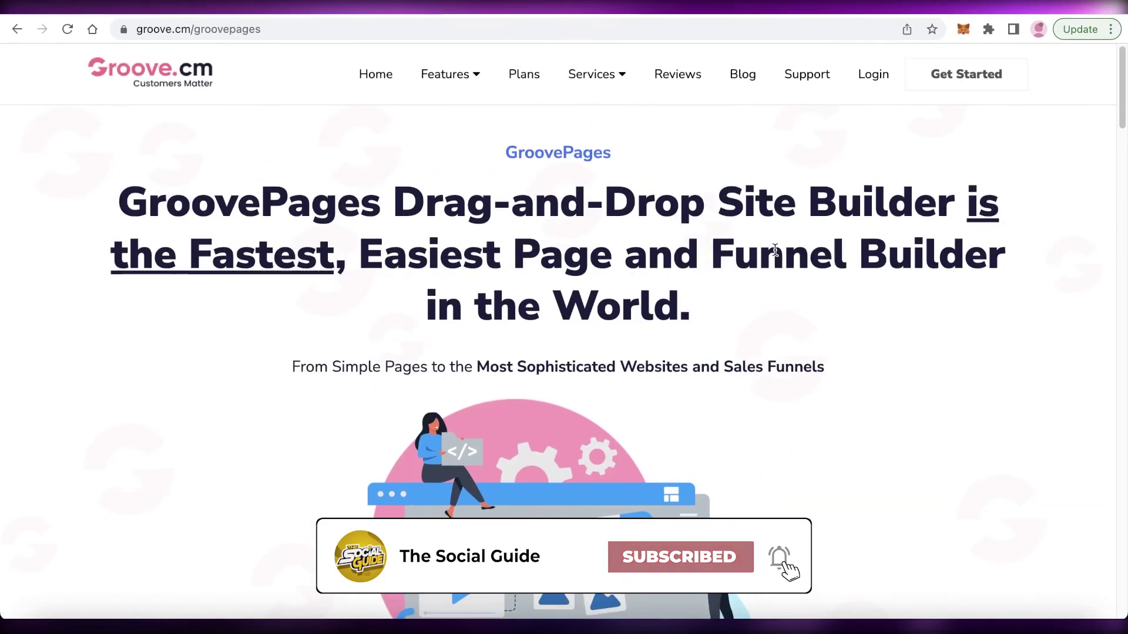